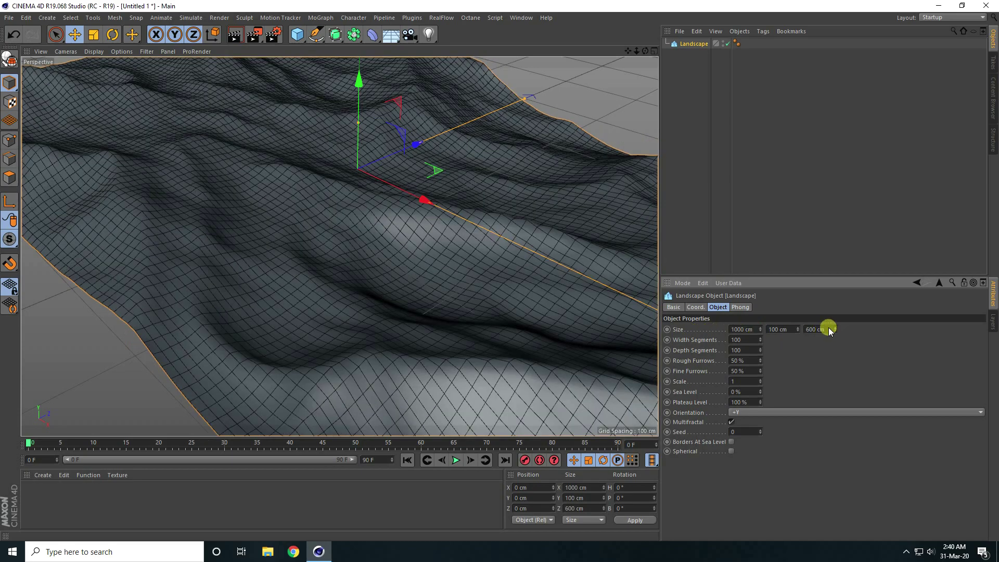
- Set the landscape's Z size to 2000 cm, with 25 width segments and 50 depth segments
left_click(827, 329)
type("2000")
key("Return")
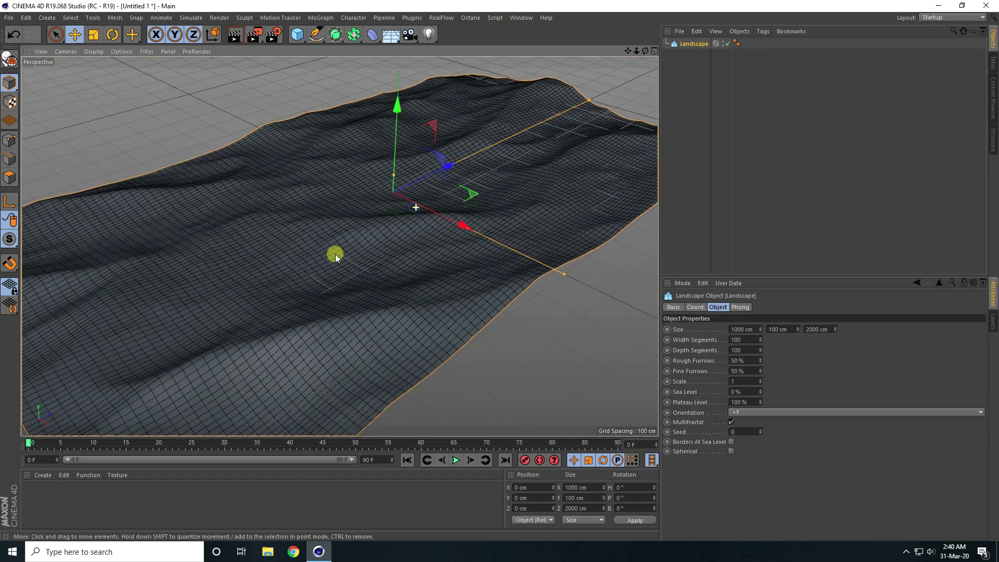
left_click_drag(335, 254, 259, 289, "alt")
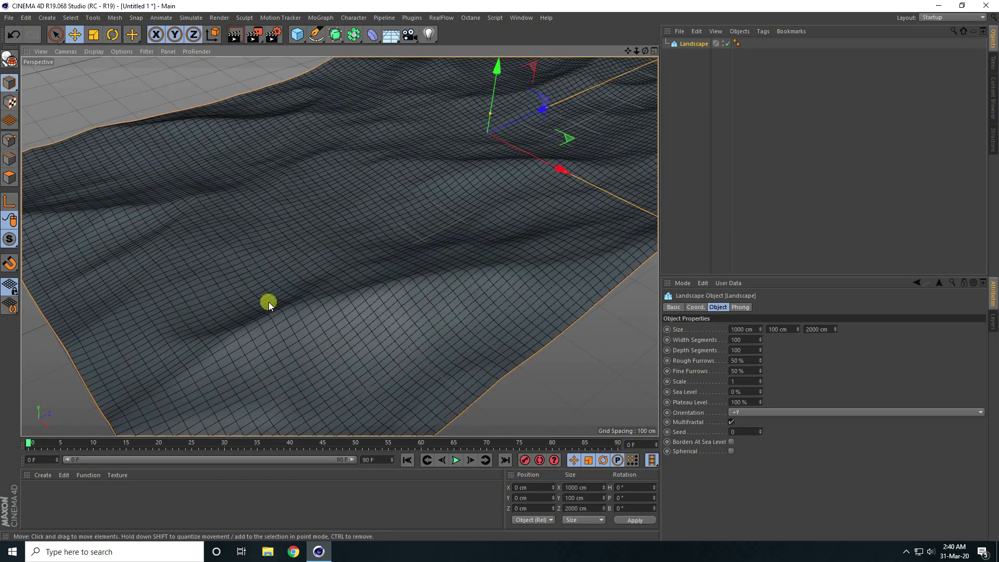
left_click_drag(761, 341, 761, 350)
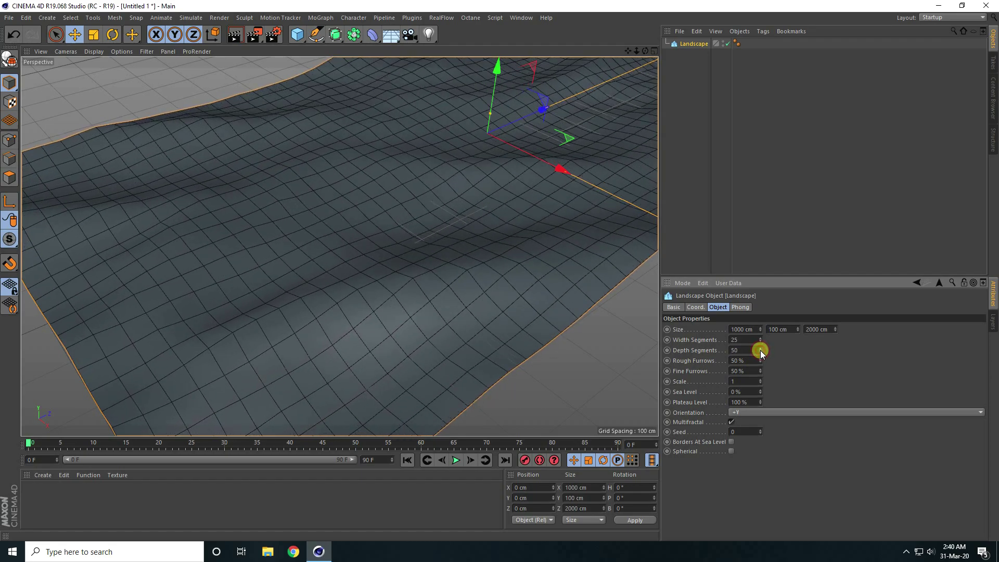
- Set the landscape's rough furrows to 66% and fine furrows to 90%
left_click_drag(227, 224, 270, 212, "alt")
left_click_drag(760, 360, 761, 361)
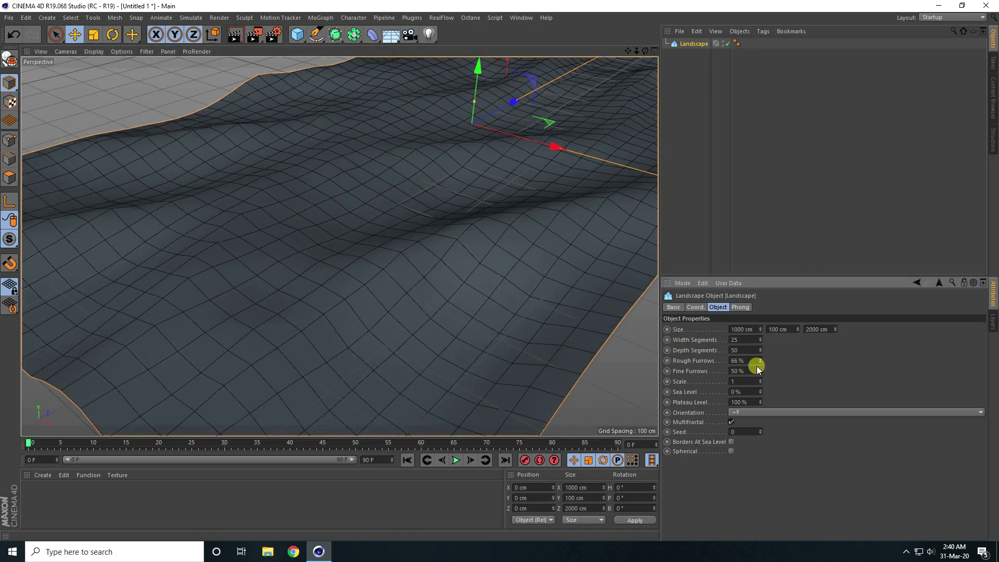
left_click_drag(760, 369, 760, 369)
mouse_move(430, 255)
left_mouse_down("alt")
mouse_move(436, 298)
mouse_move(439, 250)
left_mouse_up("alt")
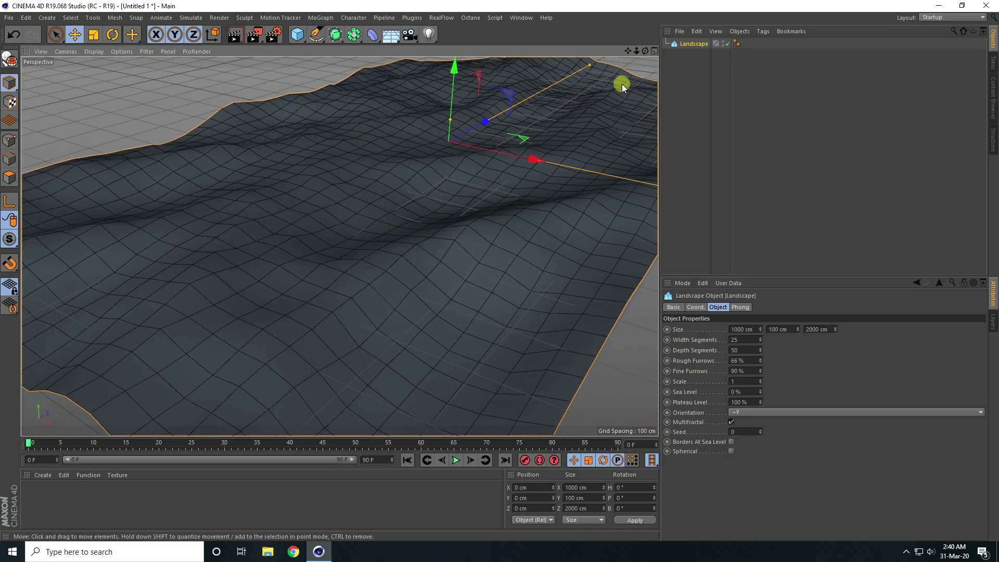
- Convert the landscape to an editable mesh, triangulate all its polygons, and return to model mode
left_click(9, 61)
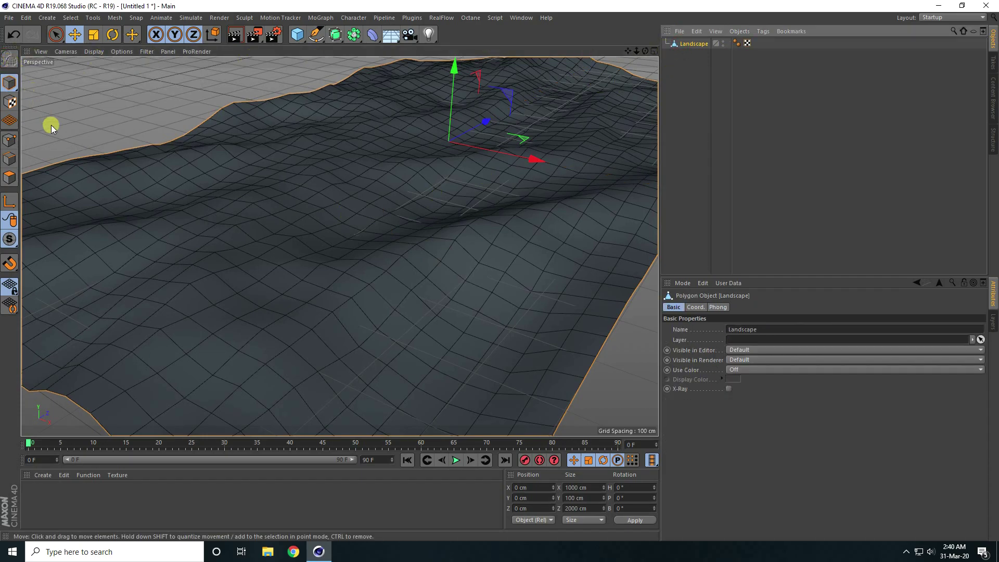
left_click(10, 178)
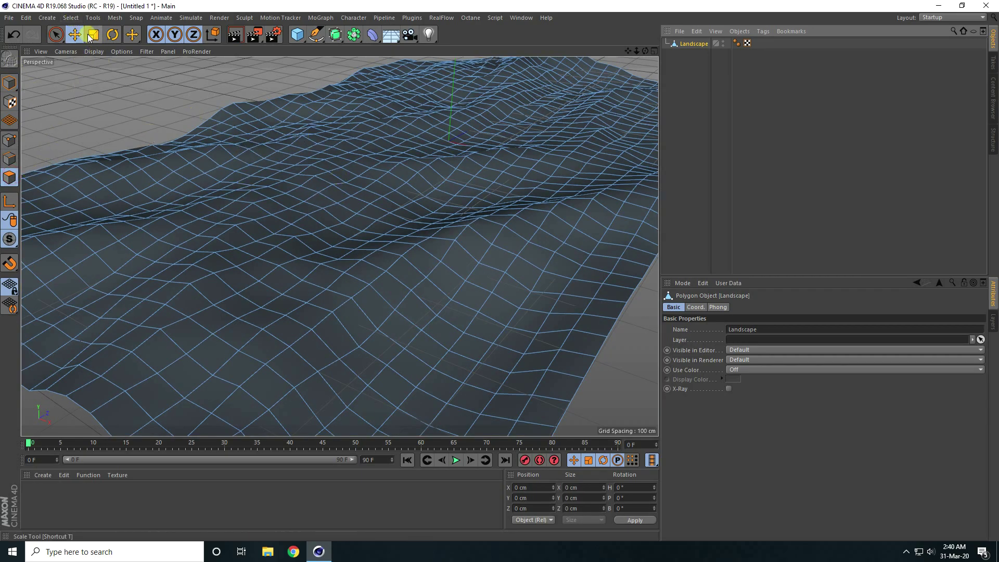
left_click(71, 18)
left_click(81, 155)
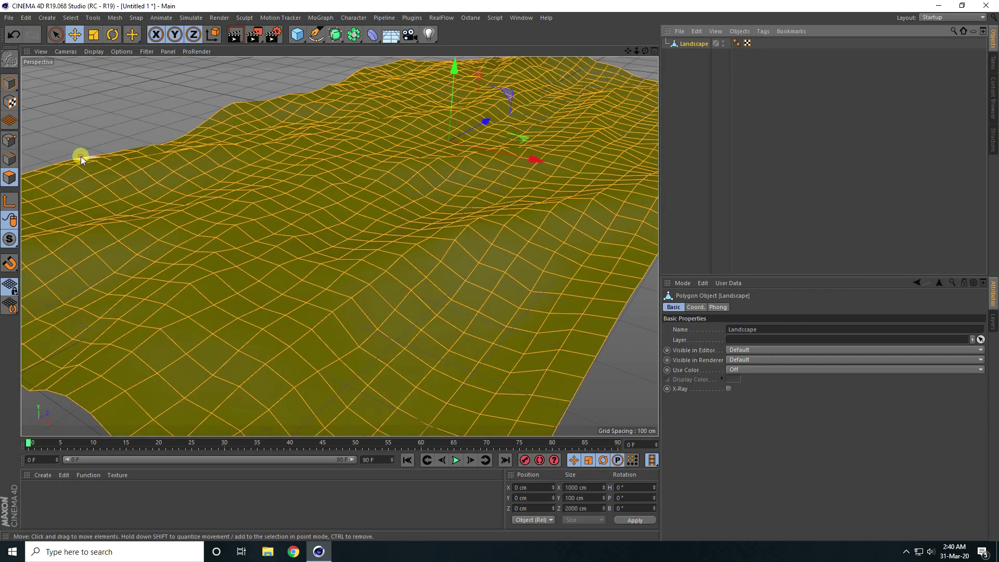
scroll(235, 240, "down", 5)
scroll(264, 205, "up", 5)
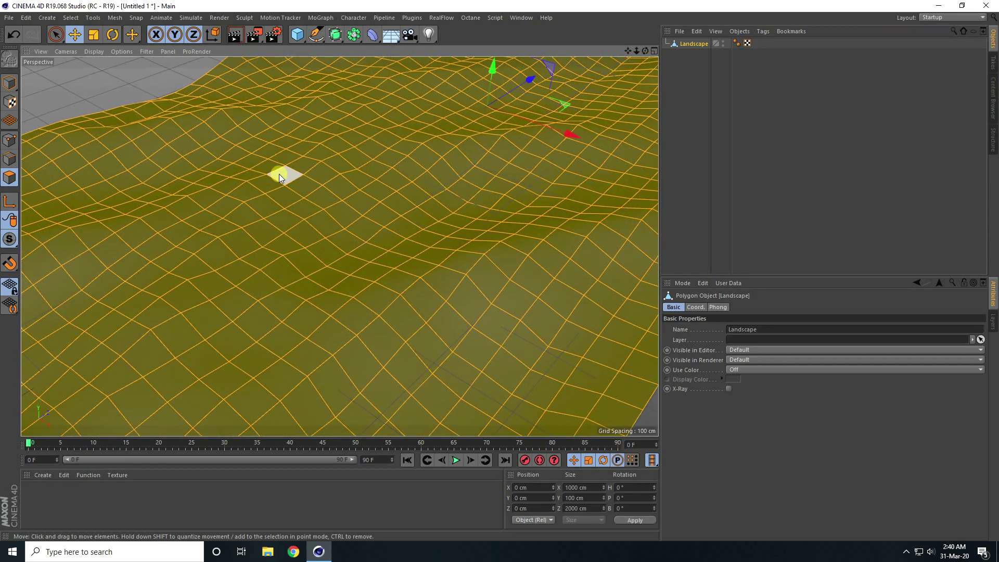
right_click(279, 174)
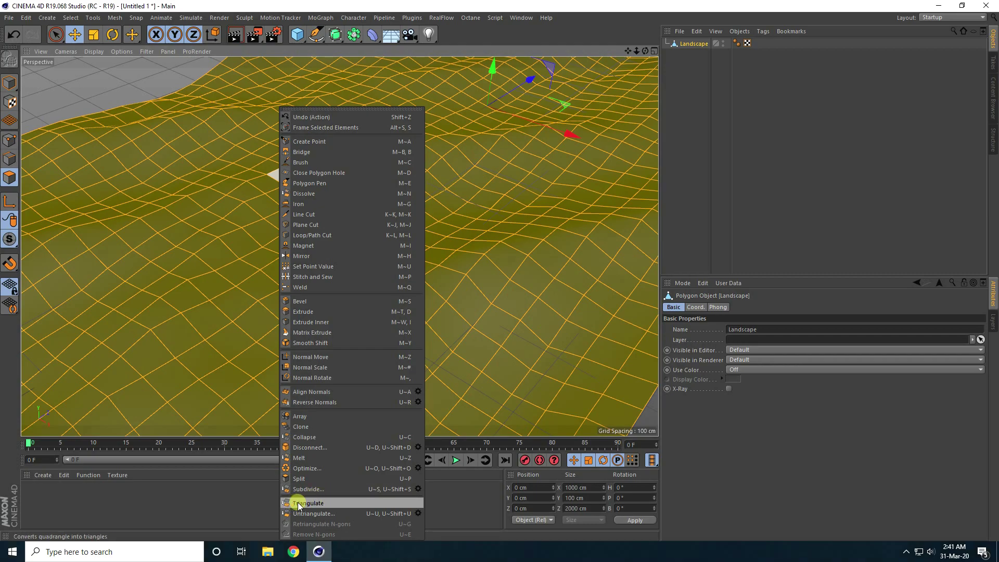
left_click(326, 503)
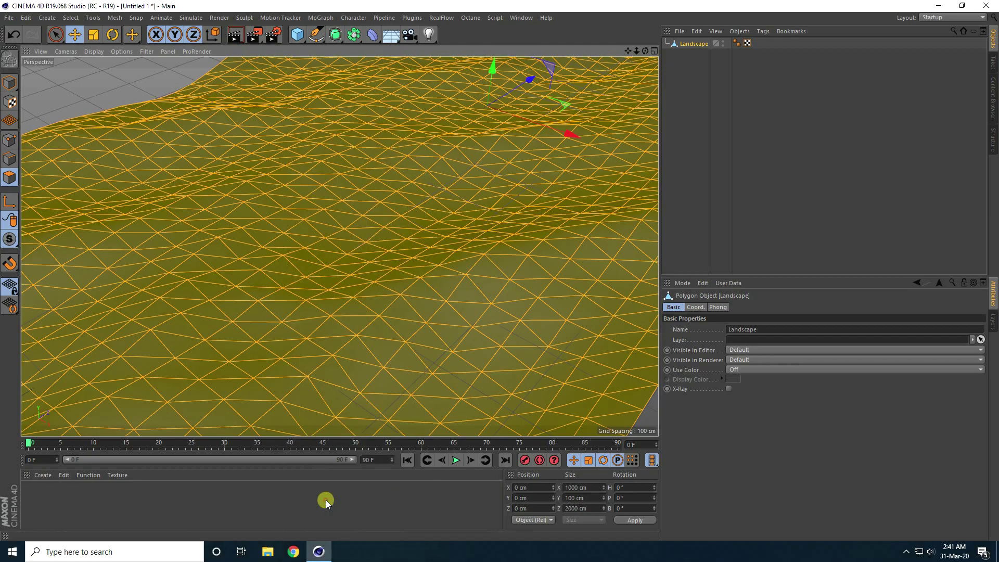
left_click(9, 82)
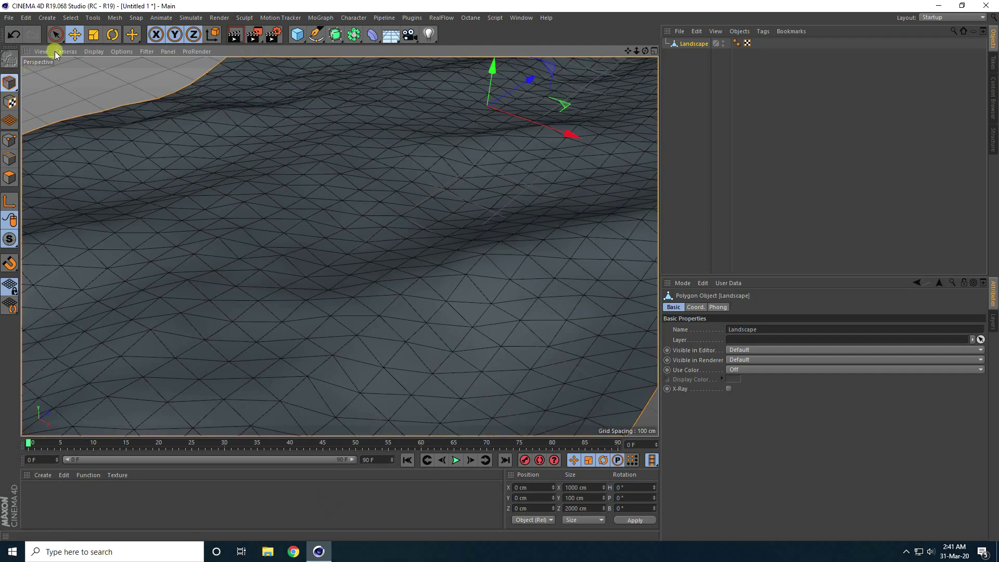
left_click(75, 34)
- Duplicate the triangulated Landscape object in place
left_click_drag(320, 246, 304, 258, "alt")
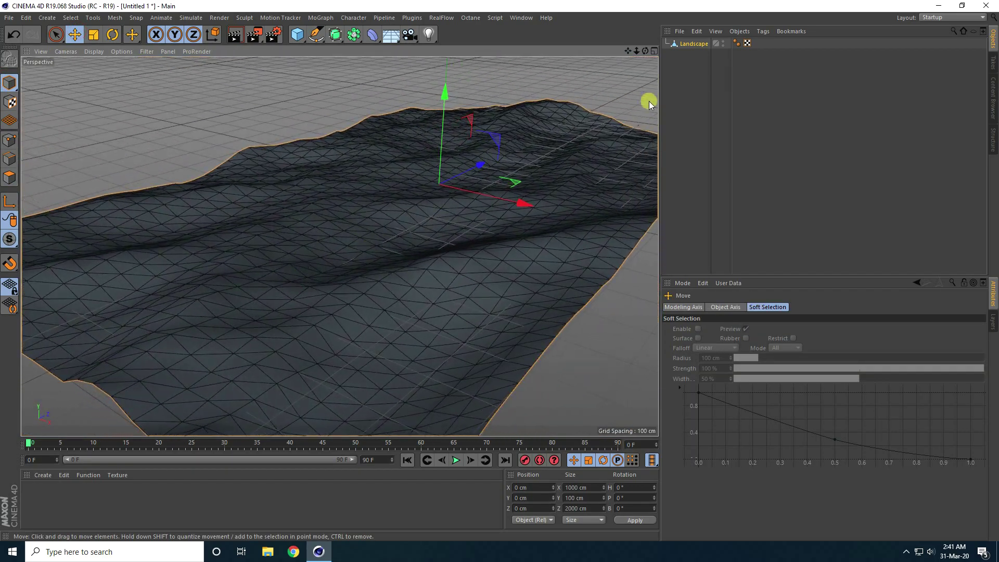
left_click(690, 44)
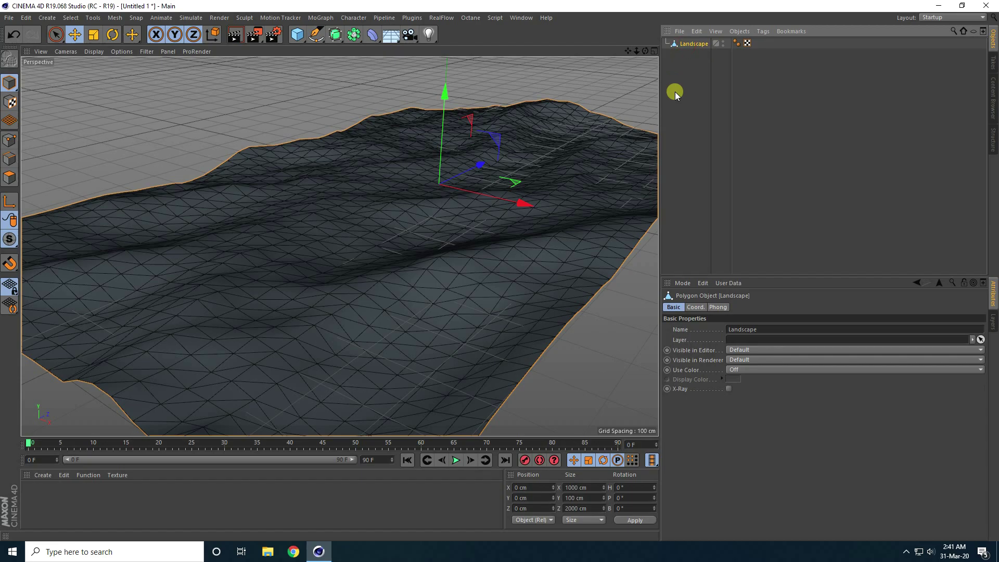
key("ctrl+c")
key("ctrl+v")
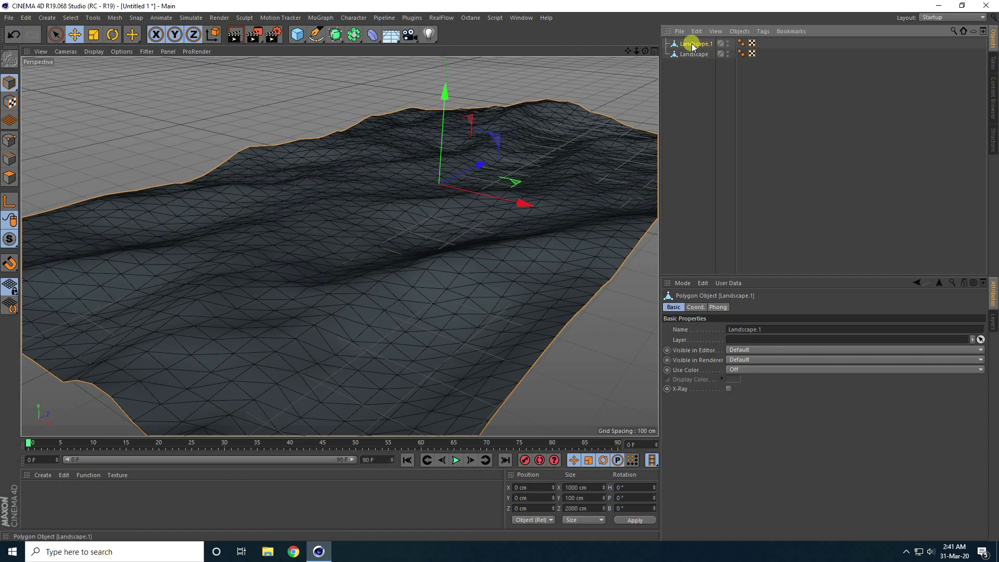
- Add an Atom Array generator and make the duplicated landscape its child
left_click(350, 39)
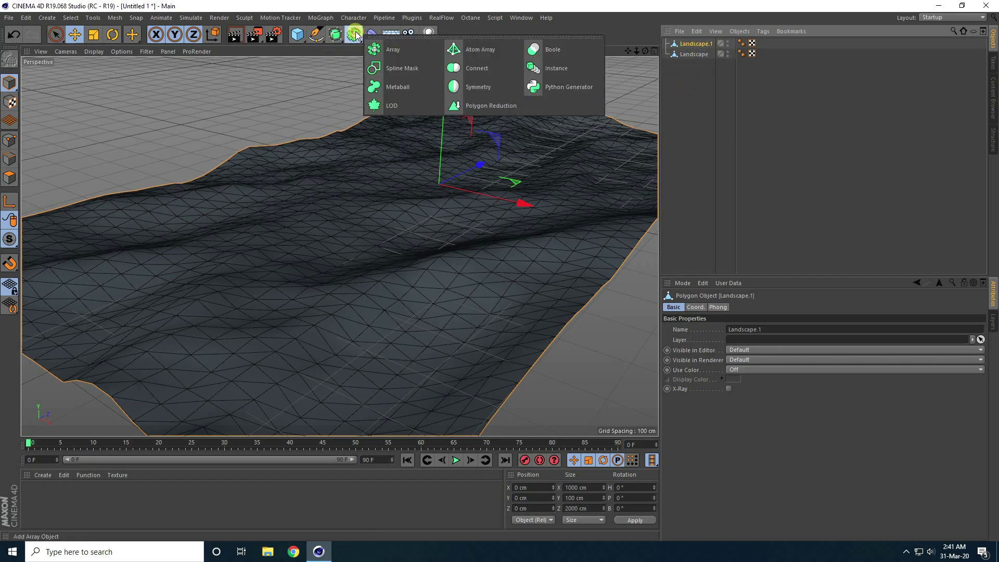
left_click(472, 53)
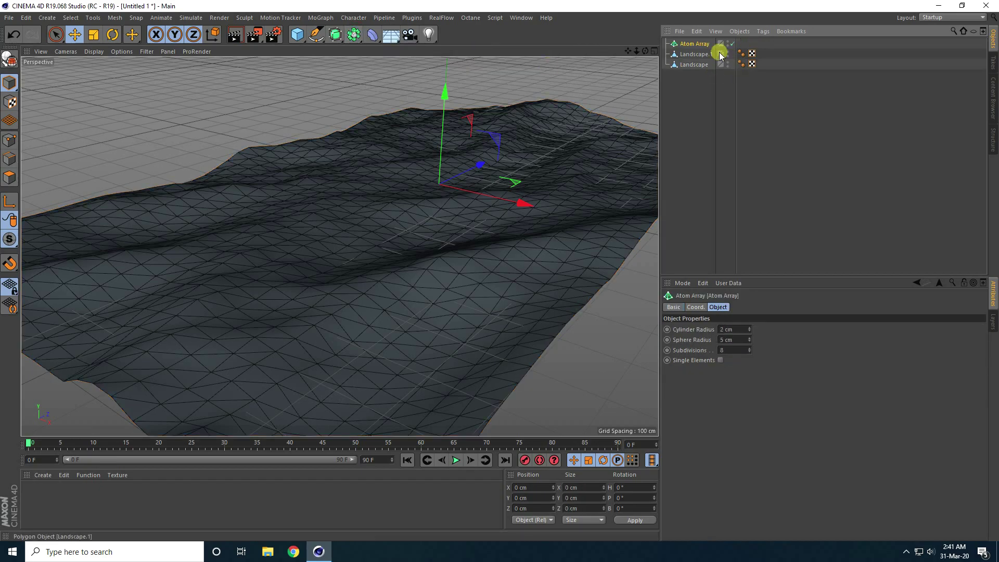
left_click(696, 54)
left_click_drag(697, 57, 692, 45)
scroll(274, 348, "up", 10)
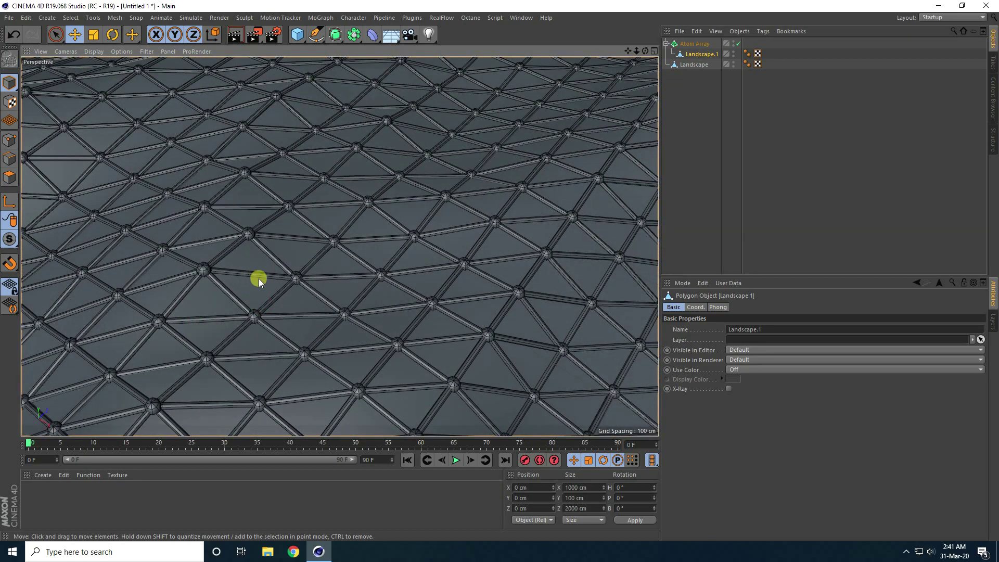
- Hide the original landscape and set the Atom Array's cylinder radius and sphere radius to 0.1 cm
left_click(734, 64)
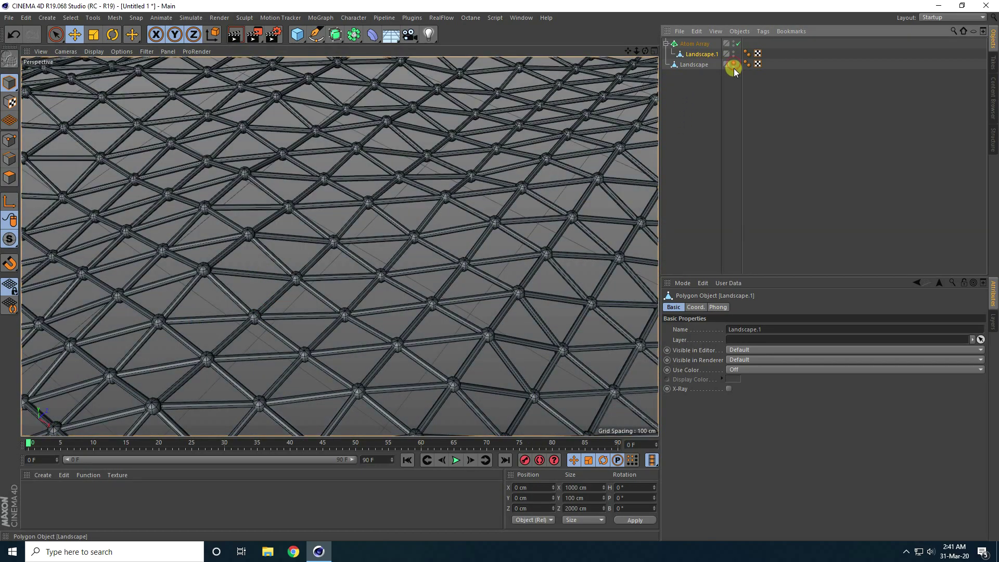
left_click(695, 44)
scroll(293, 279, "up", 2)
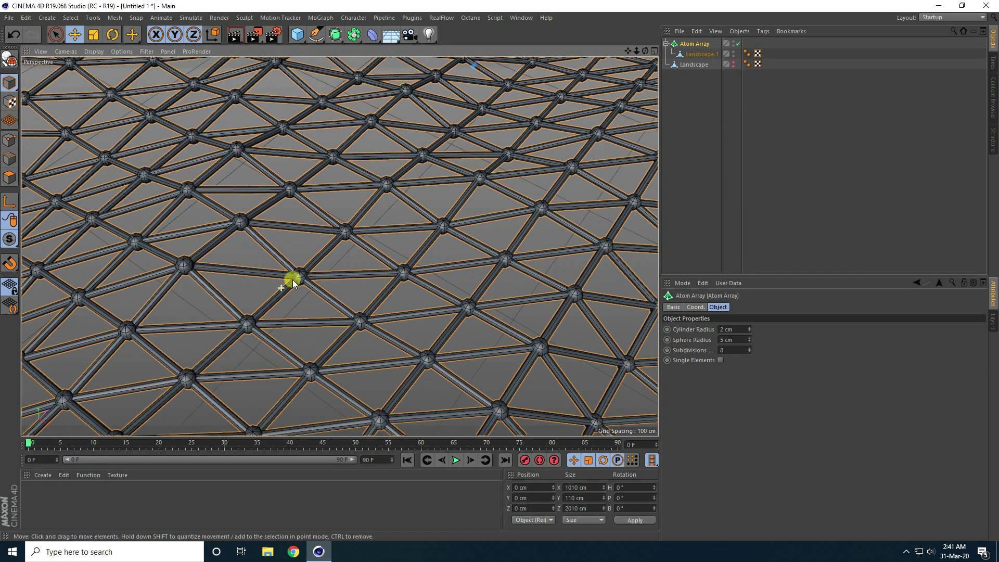
scroll(292, 279, "down", 1)
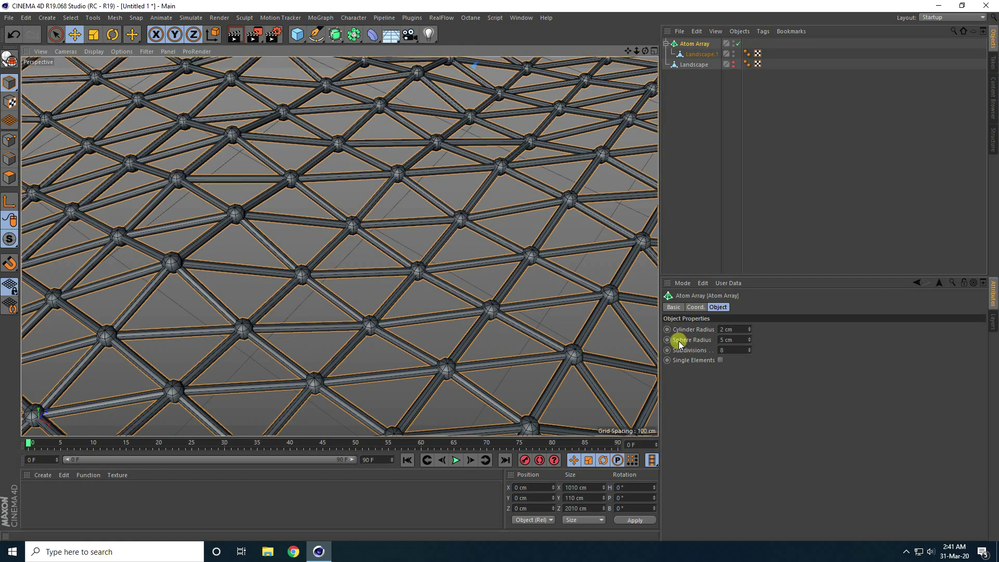
left_click(737, 339)
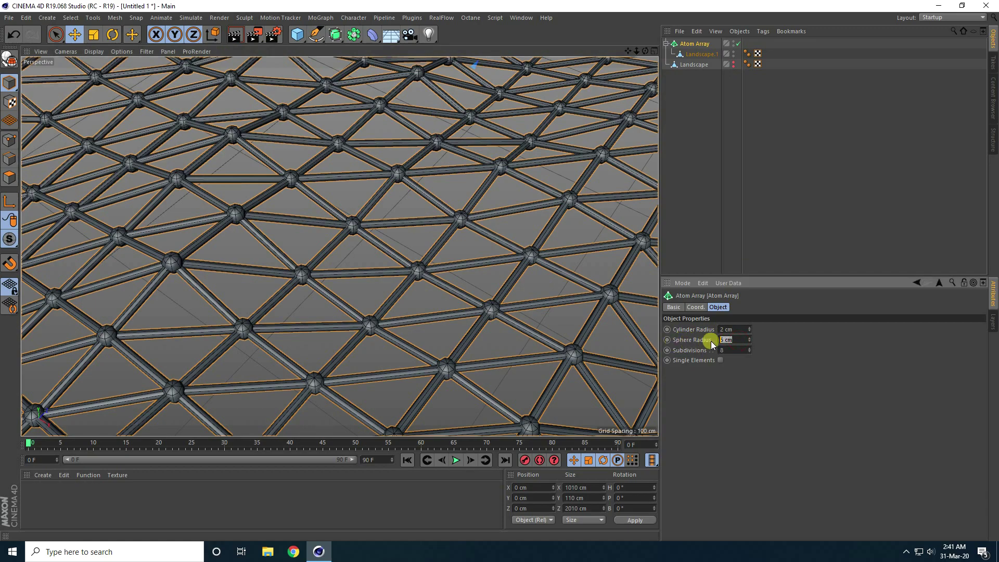
type("0.1")
key("Return")
scroll(309, 271, "up", 10)
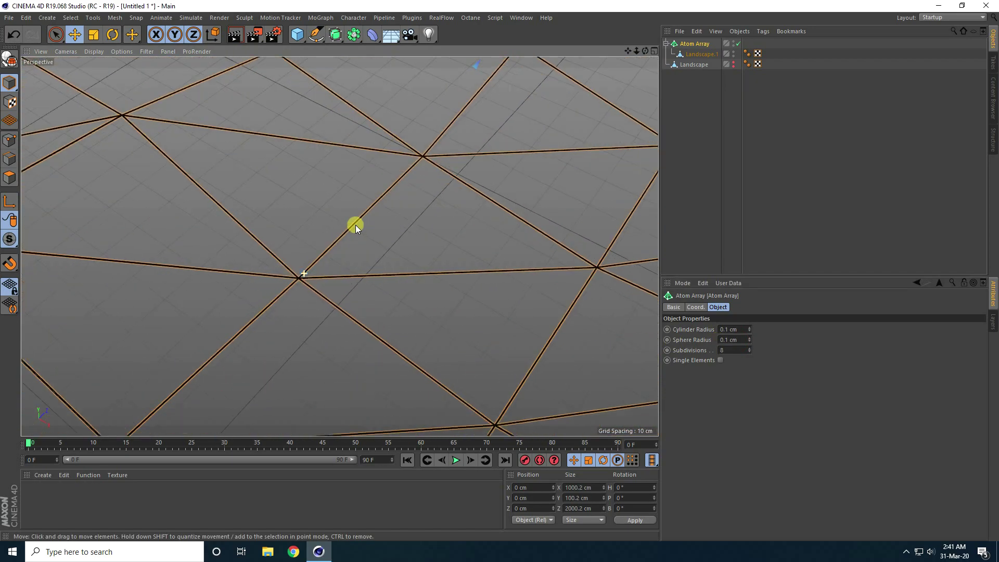
left_click(265, 241)
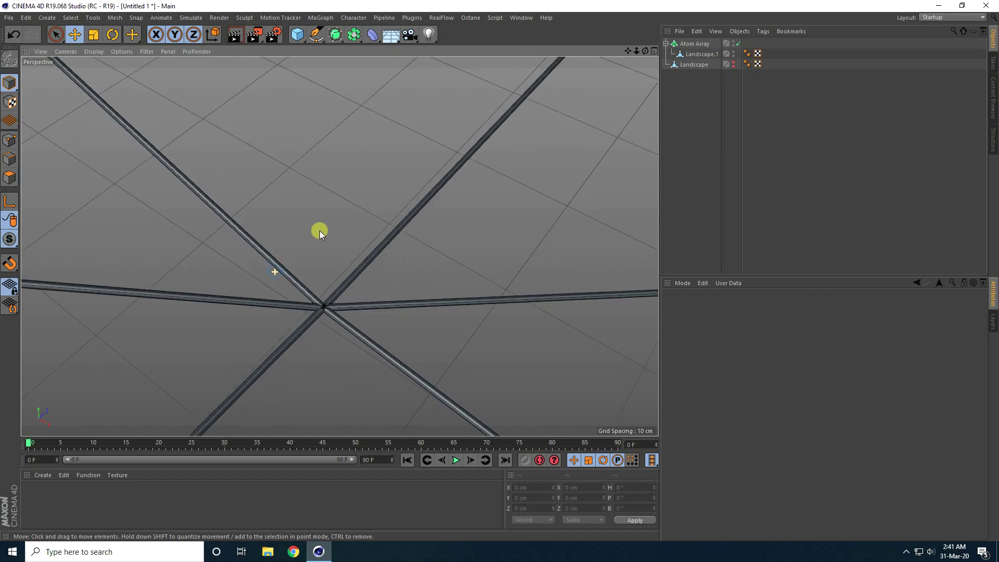
scroll(201, 319, "down", 10)
mouse_move(185, 334)
left_mouse_down("alt")
mouse_move(289, 238)
mouse_move(189, 244)
mouse_move(226, 247)
left_mouse_up("alt")
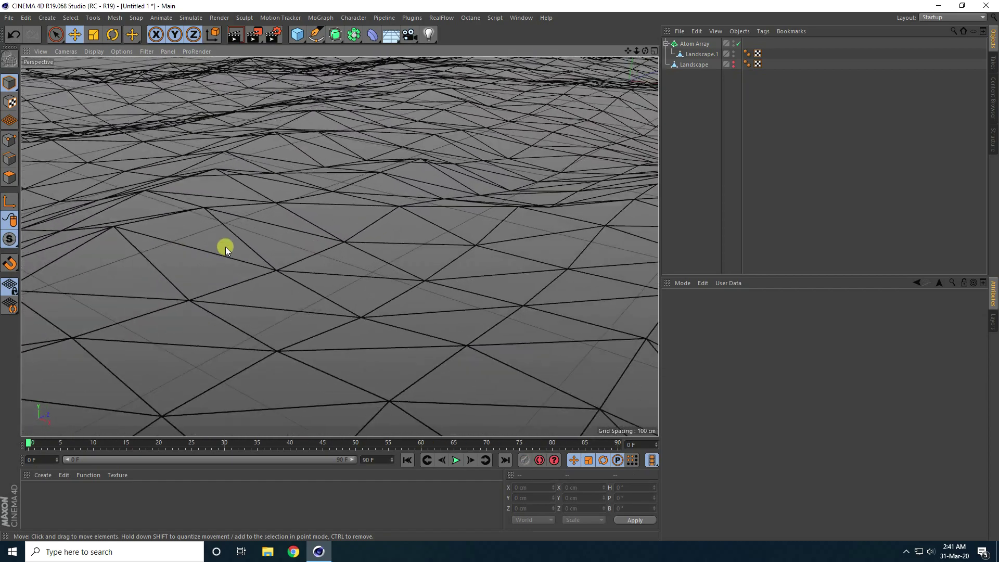
- Duplicate the Atom Array and give the copy a sphere radius of 1 cm and a cylinder radius of 0.01 cm
left_click(666, 43)
left_click(688, 44)
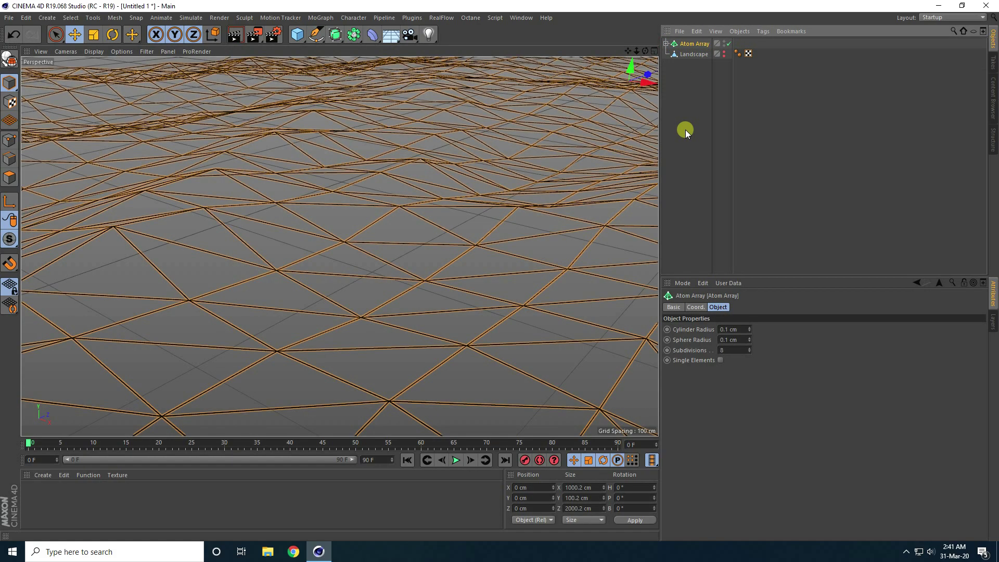
key("ctrl+v")
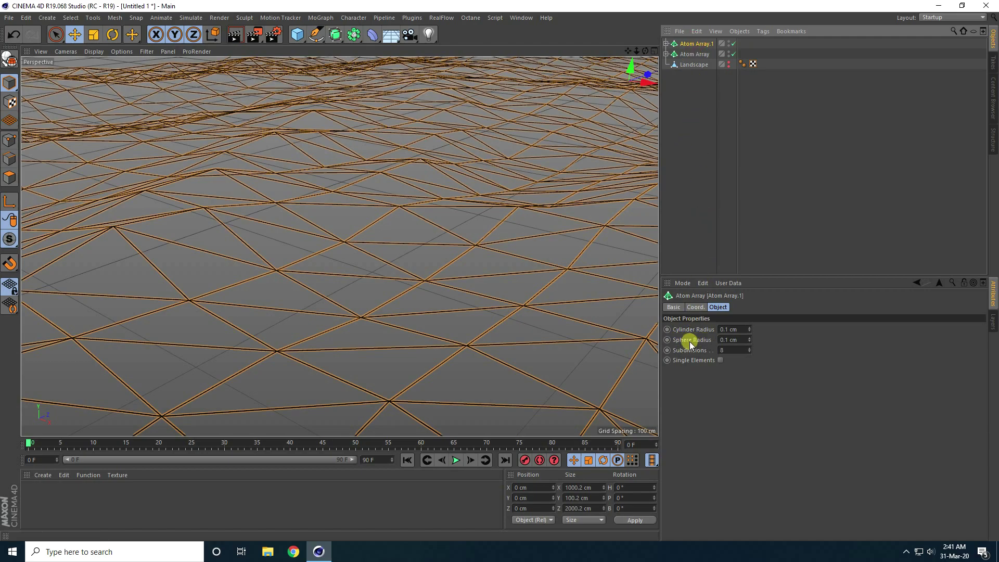
left_click(737, 339)
type("1")
key("Return")
right_click_drag(361, 323, 461, 251, "alt")
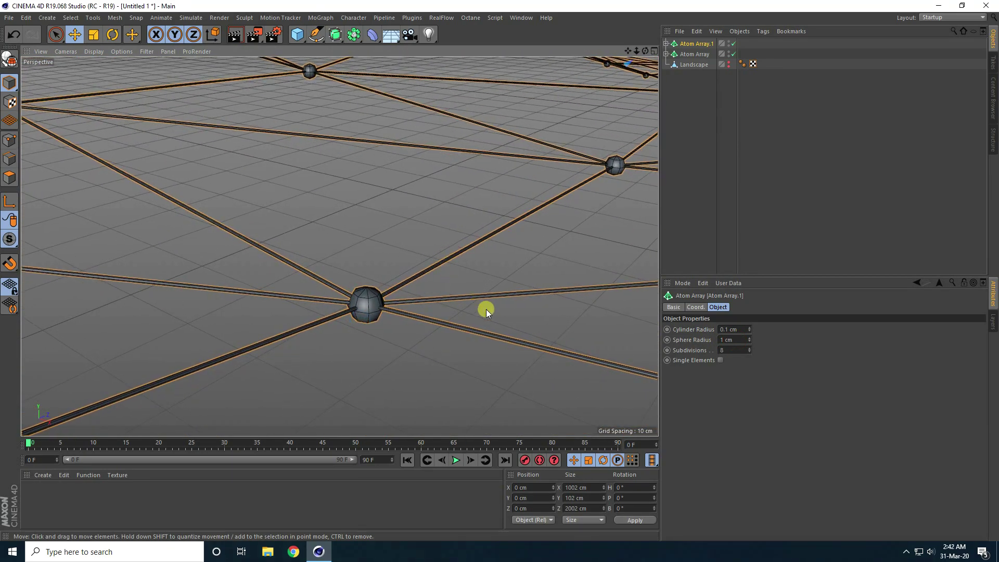
left_click(736, 329)
type("0.01")
key("Return")
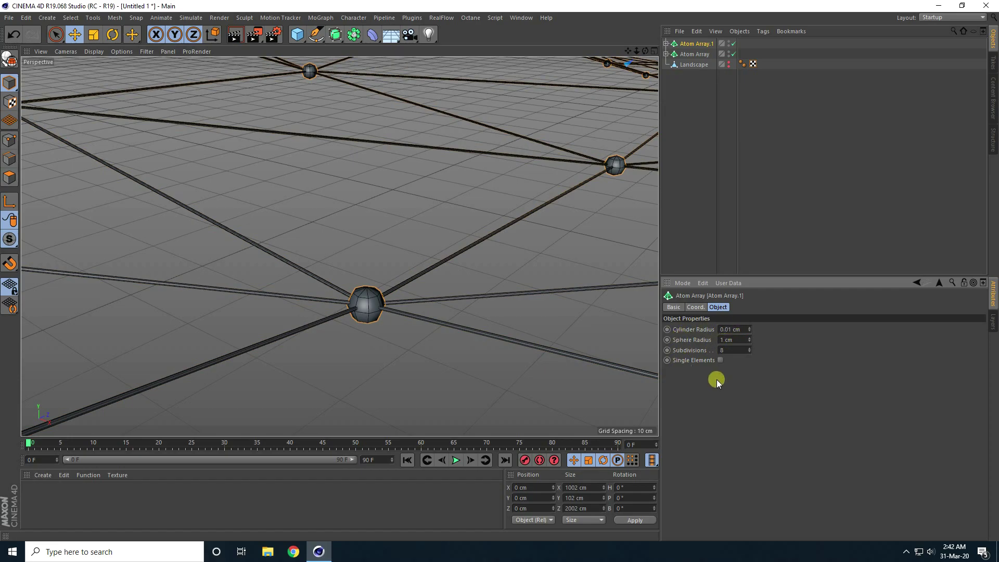
- Compare the cylinder and sphere radius settings of the two Atom Arrays
left_click(688, 55)
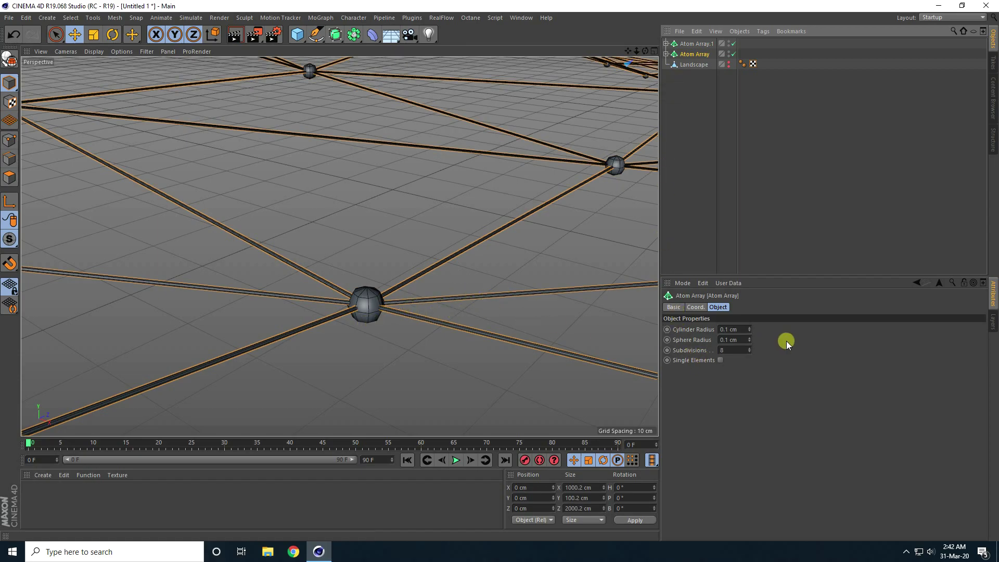
left_click(732, 330)
left_click(737, 339)
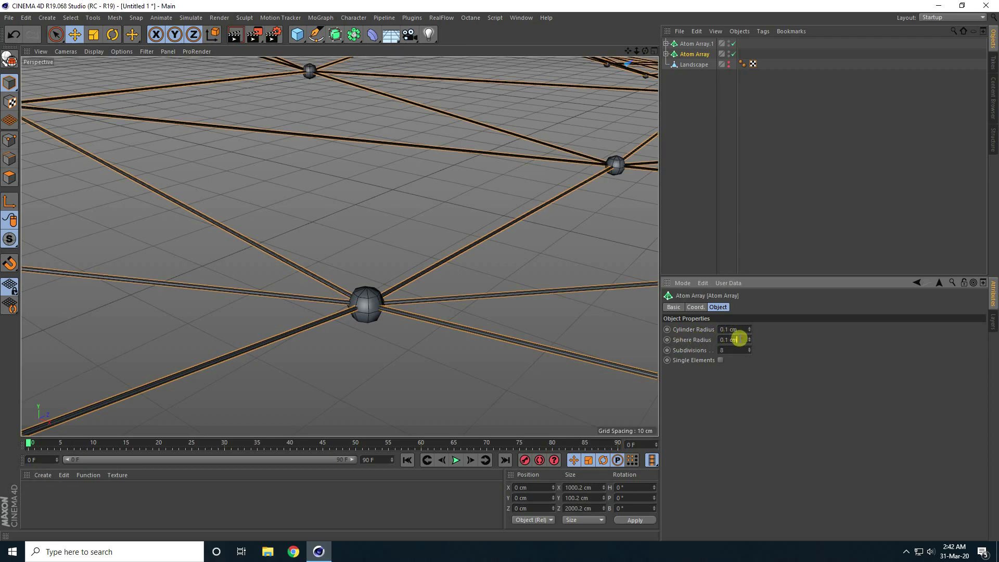
left_click(684, 44)
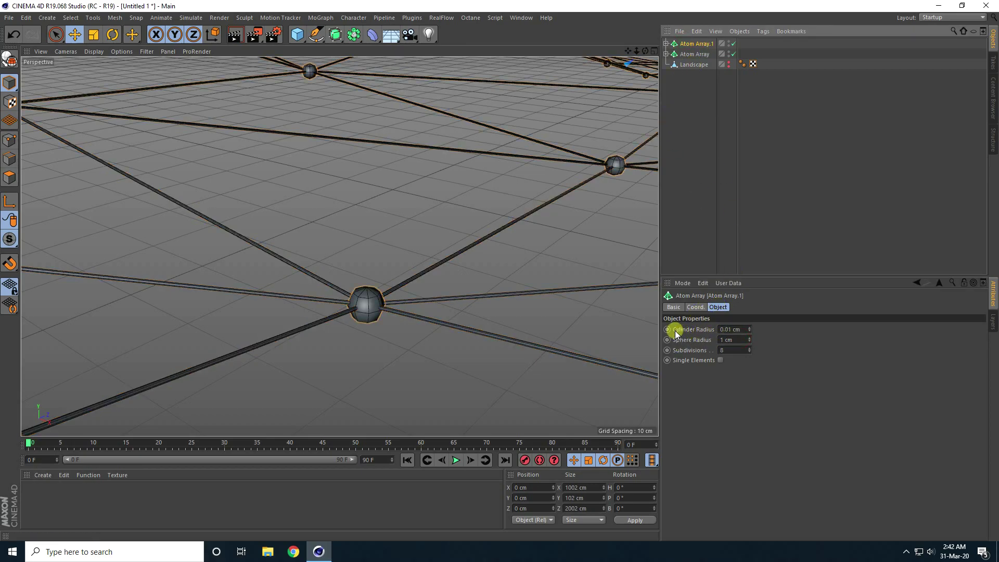
left_click(732, 329)
type("0")
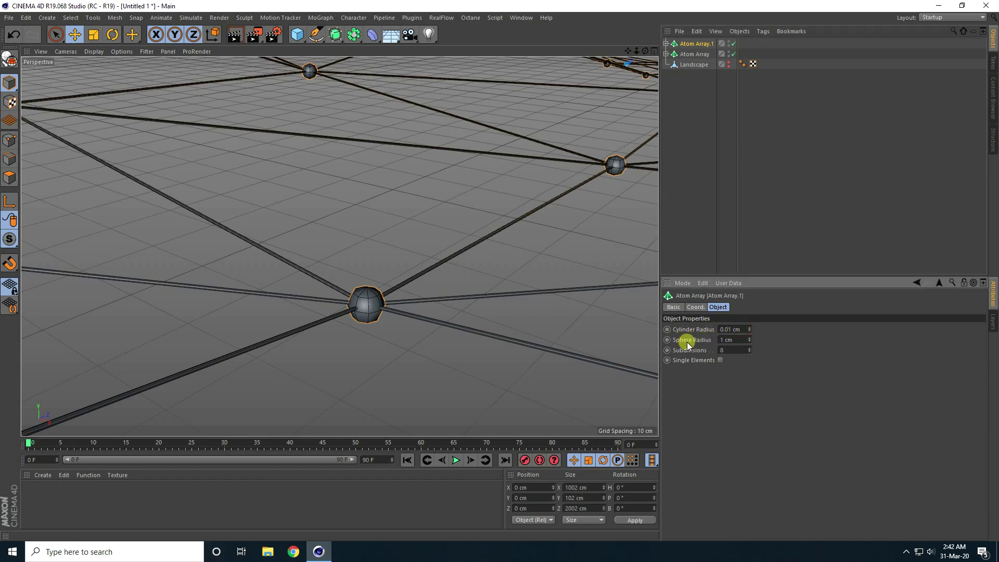
left_click(729, 340)
- Set the duplicated Atom Array's subdivisions to 24 and make the original landscape visible again
left_click(720, 351)
type("24")
key("Return")
left_click_drag(421, 302, 280, 284, "alt")
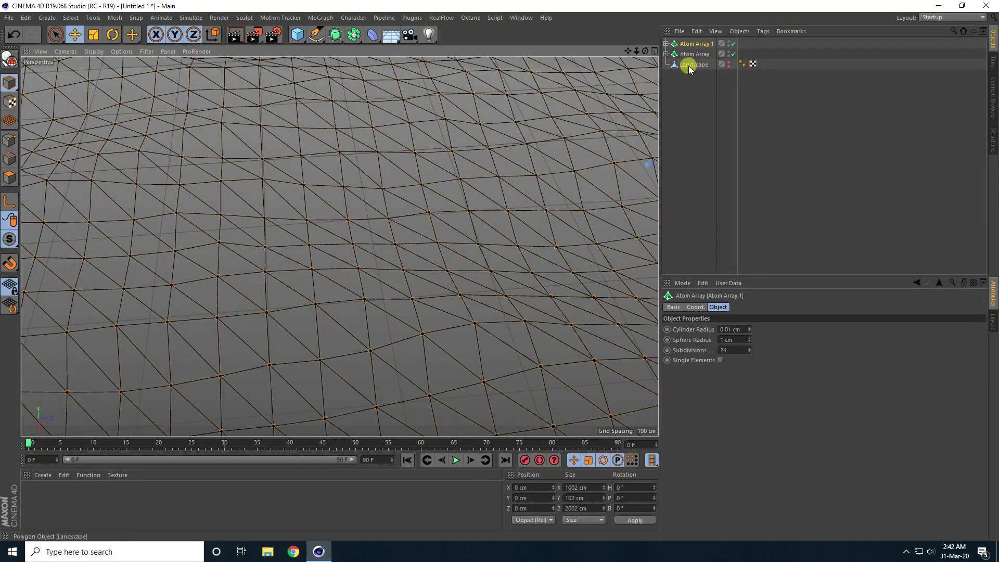
left_click(729, 63)
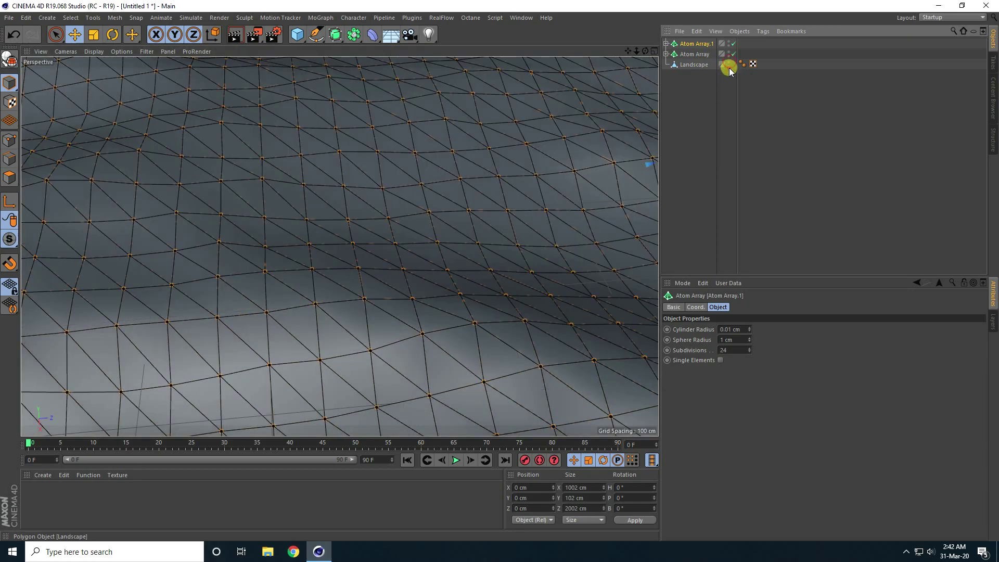
- Switch the original landscape to polygon editing and take scattered single triangles out of its full polygon selection
left_click(694, 65)
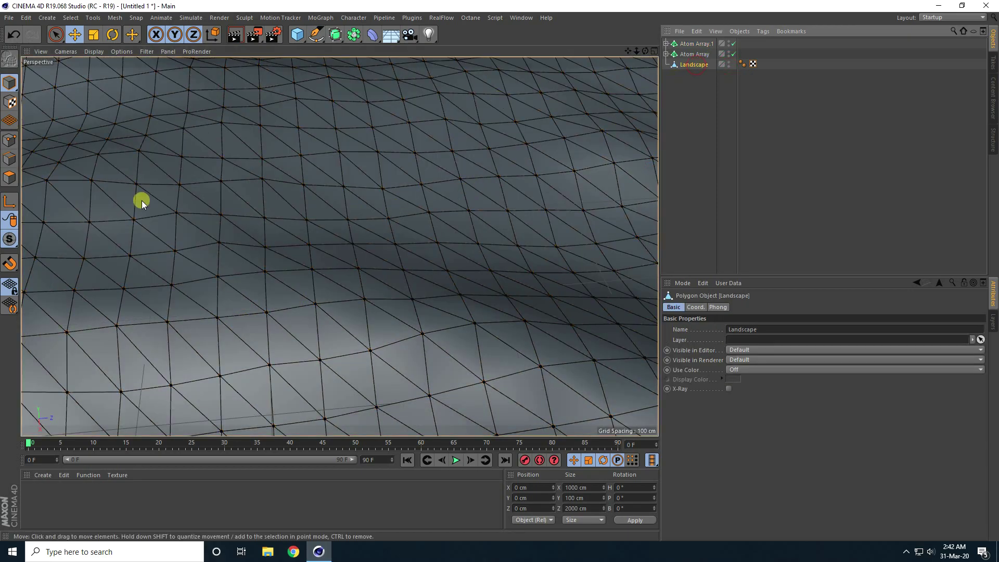
left_click_drag(333, 225, 127, 226, "alt")
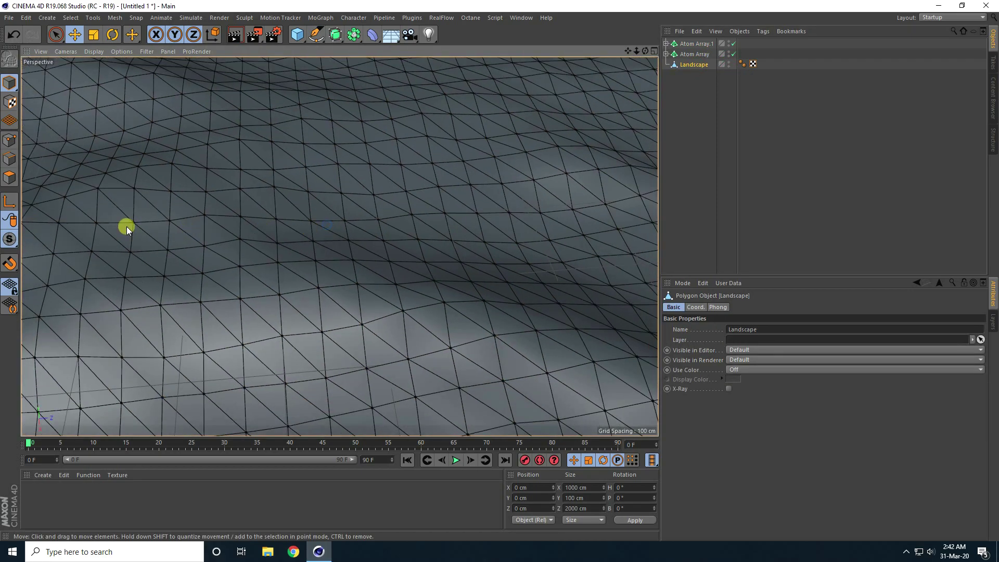
left_click(9, 178)
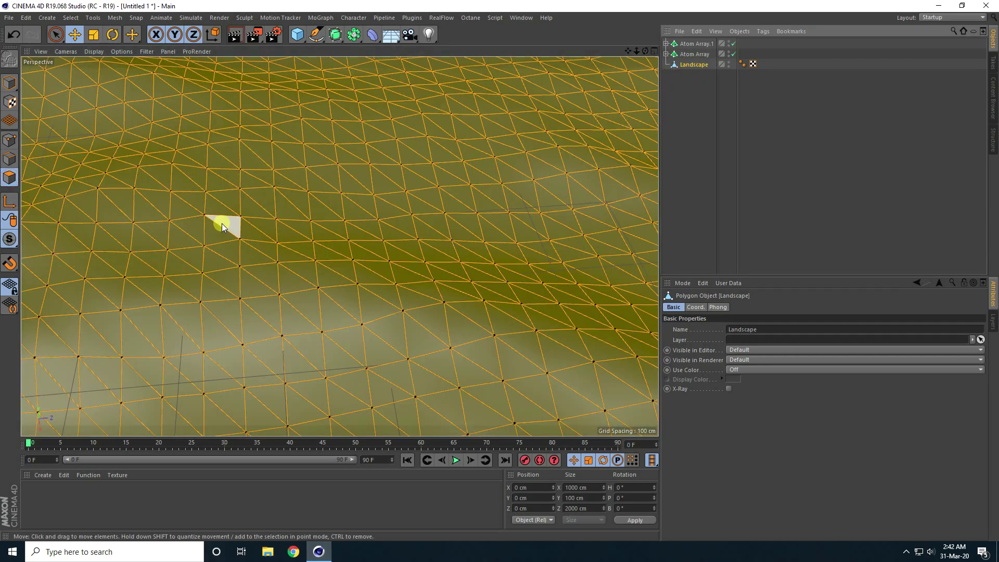
scroll(265, 229, "down", 5)
scroll(262, 239, "up", 3)
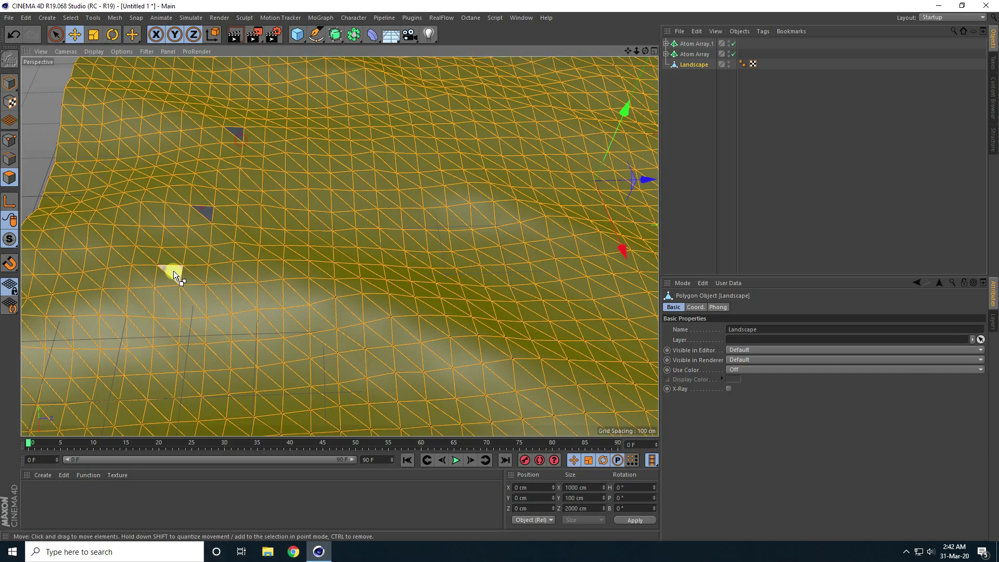
left_click(104, 254, "shift")
left_click(99, 329, "shift")
left_click(207, 350, "shift")
left_click(179, 277, "shift")
left_click(389, 195, "shift")
left_click(376, 350, "shift")
left_click(203, 81, "shift")
left_click(164, 110, "shift")
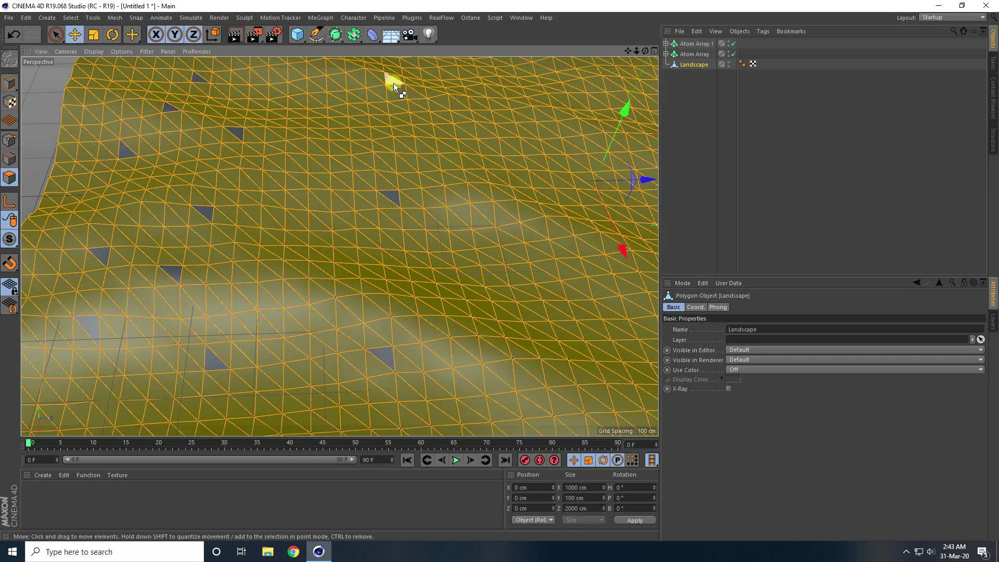
- Undo the stray change and deselect more scattered triangles across the middle and edges of the landscape
left_click_drag(327, 151, 282, 289)
key("ctrl+z")
left_click(294, 180, "shift")
left_click(274, 259, "shift")
left_click(411, 293, "shift")
left_click(457, 172, "shift")
left_click(501, 96, "shift")
left_click(513, 233, "shift")
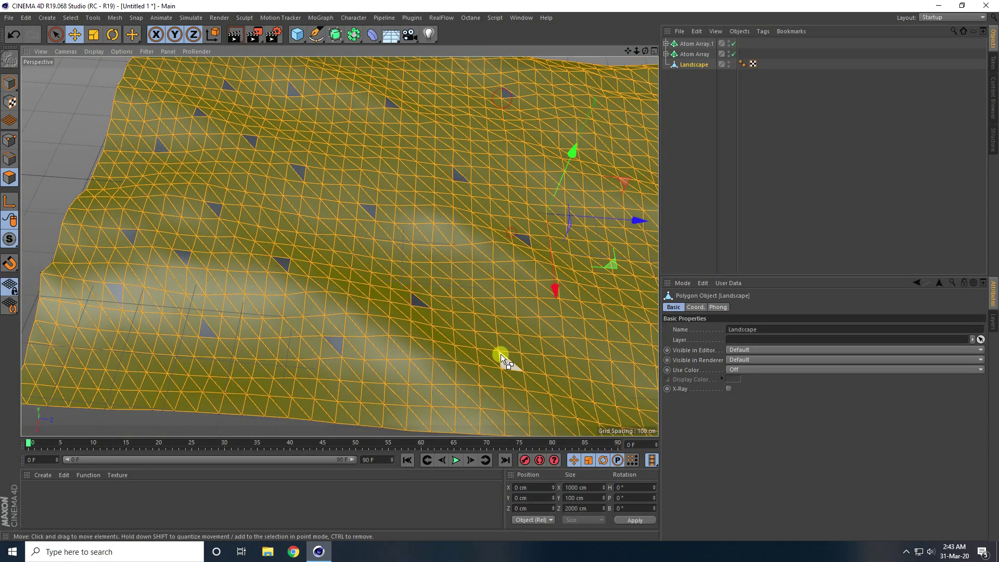
left_click(398, 394, "shift")
left_click(358, 264, "shift")
left_click(417, 213, "shift")
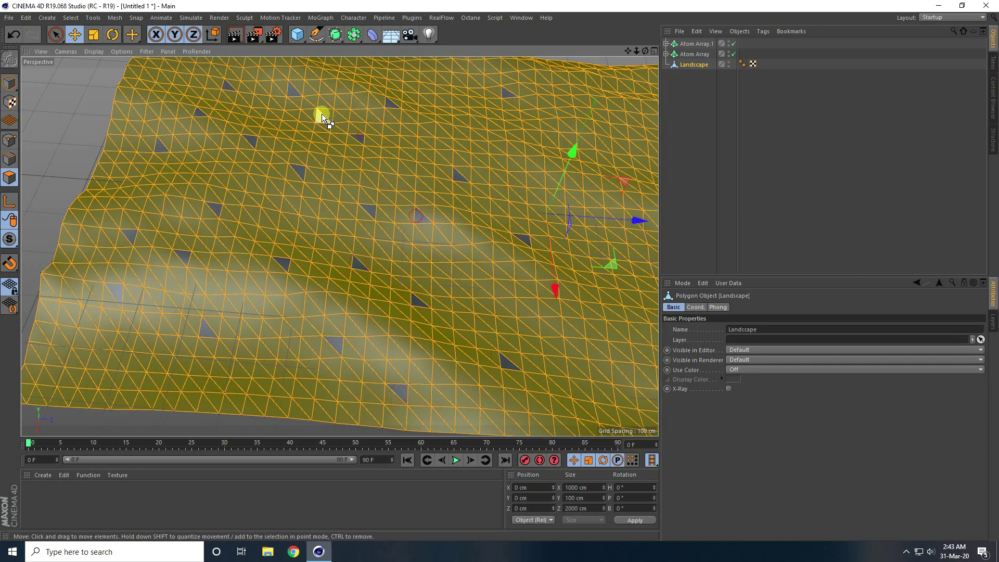
left_click(306, 385, "shift")
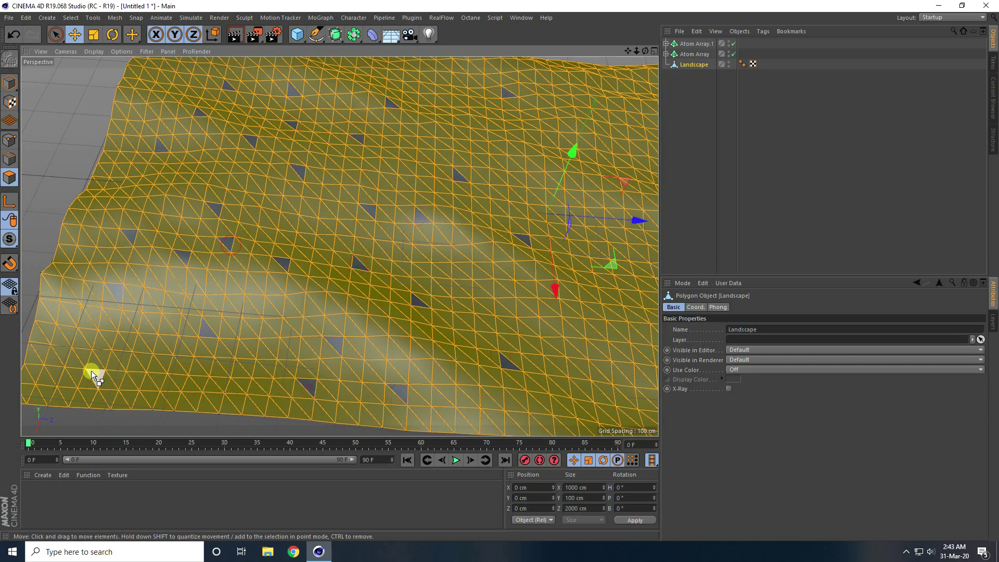
- Deselect further scattered triangles along the adjoining stretch of the landscape
left_click_drag(149, 208, 257, 234, "alt")
left_click(252, 134, "shift")
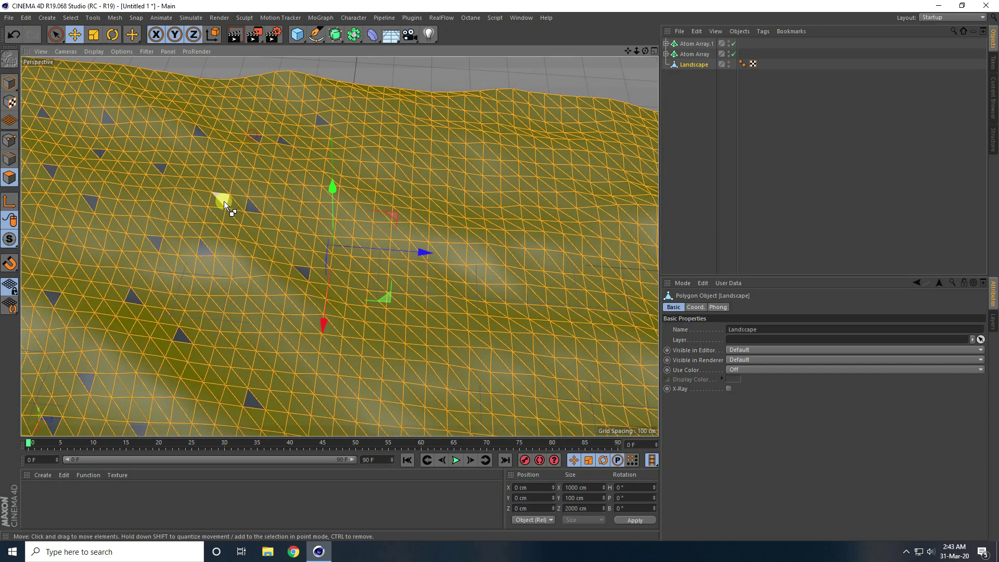
left_click(408, 179, "shift")
left_click(318, 180, "shift")
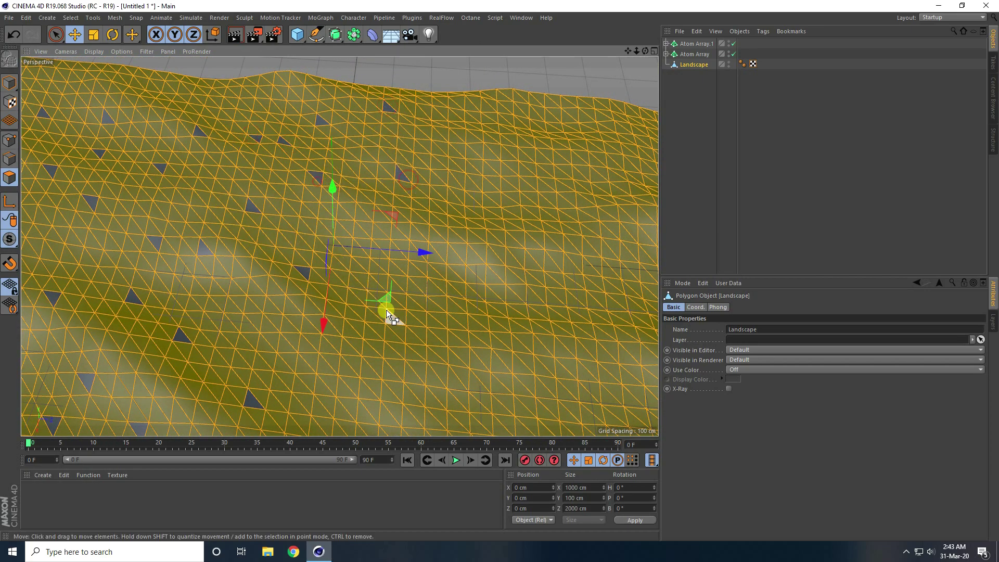
left_click_drag(416, 338, 331, 187, "alt")
left_click(305, 214, "shift")
left_click(349, 314, "shift")
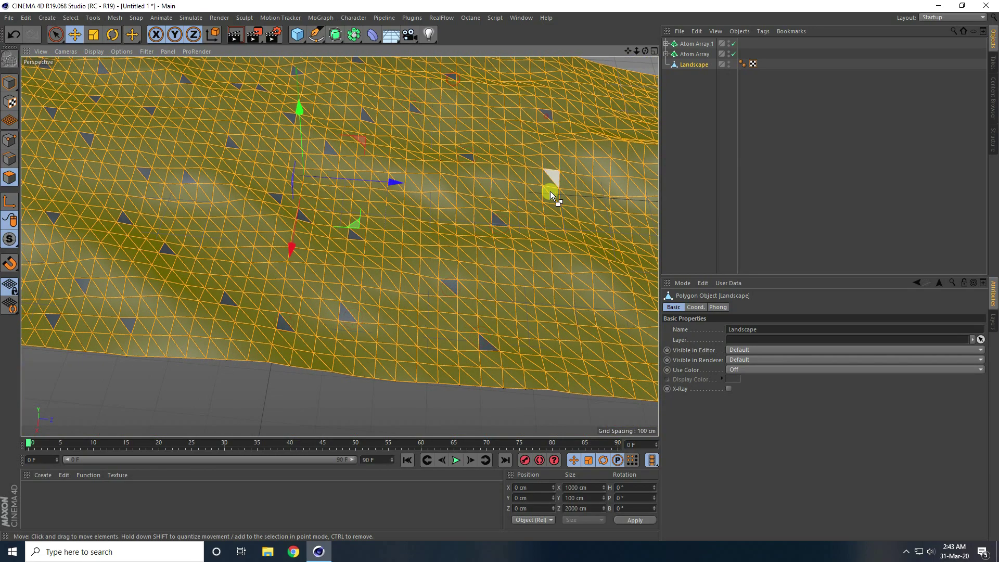
- Finish deselecting scattered triangles at the landscape's far end and delete all polygons still selected
left_click_drag(580, 238, 396, 267, "alt")
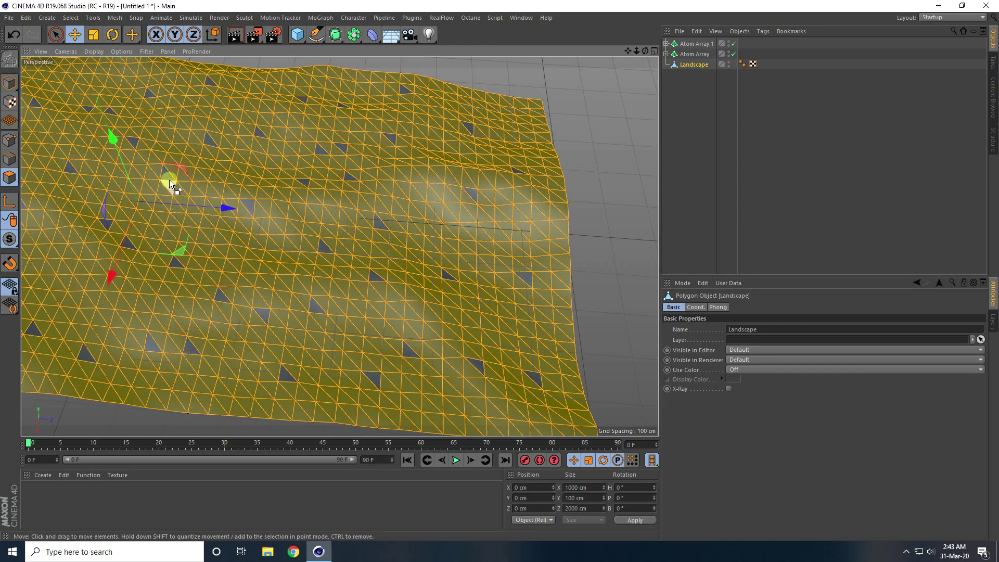
left_click_drag(369, 217, 518, 228, "alt")
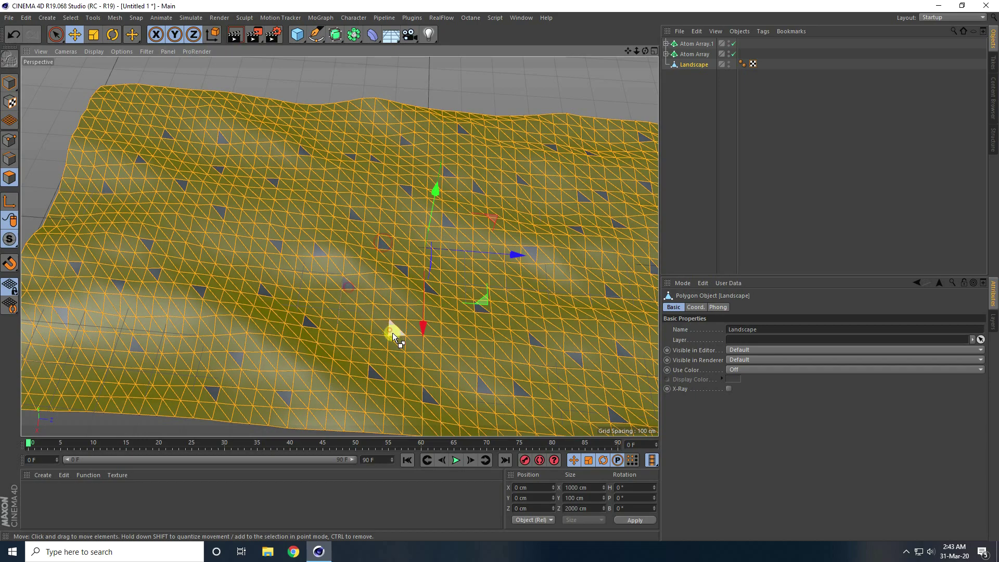
key("ctrl+shift+a")
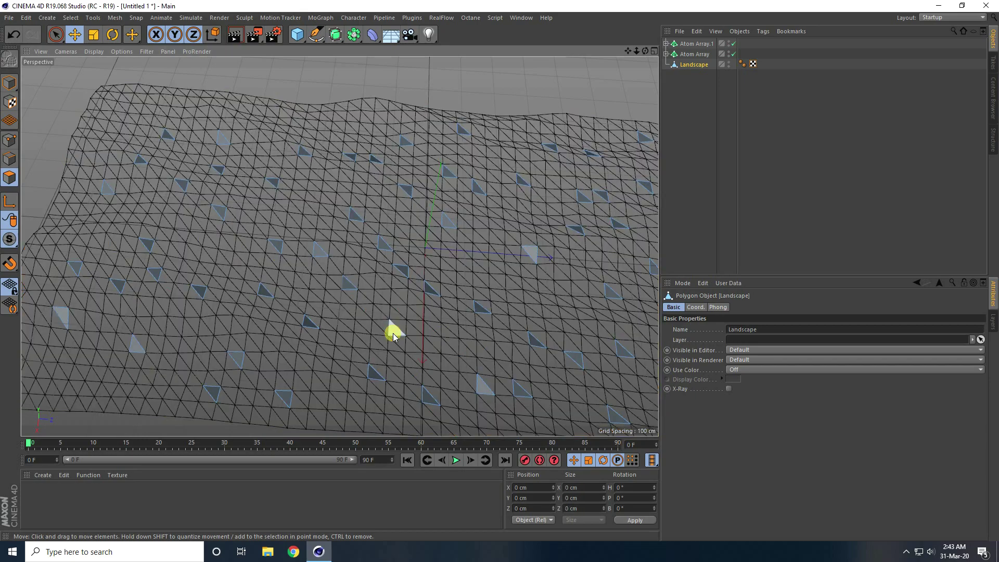
- Return to model mode with the Move tool and inspect the landscape's remaining triangles up close
left_click(9, 83)
left_click(74, 35)
scroll(236, 223, "up", 5)
scroll(235, 224, "down", 5)
mouse_move(340, 176)
left_mouse_down("alt")
mouse_move(345, 167)
mouse_move(254, 198)
mouse_move(350, 173)
mouse_move(384, 212)
mouse_move(383, 195)
mouse_move(311, 226)
mouse_move(320, 226)
mouse_move(373, 188)
mouse_move(437, 174)
mouse_move(586, 169)
mouse_move(361, 177)
left_mouse_up("alt")
left_click(295, 35)
left_click(227, 157)
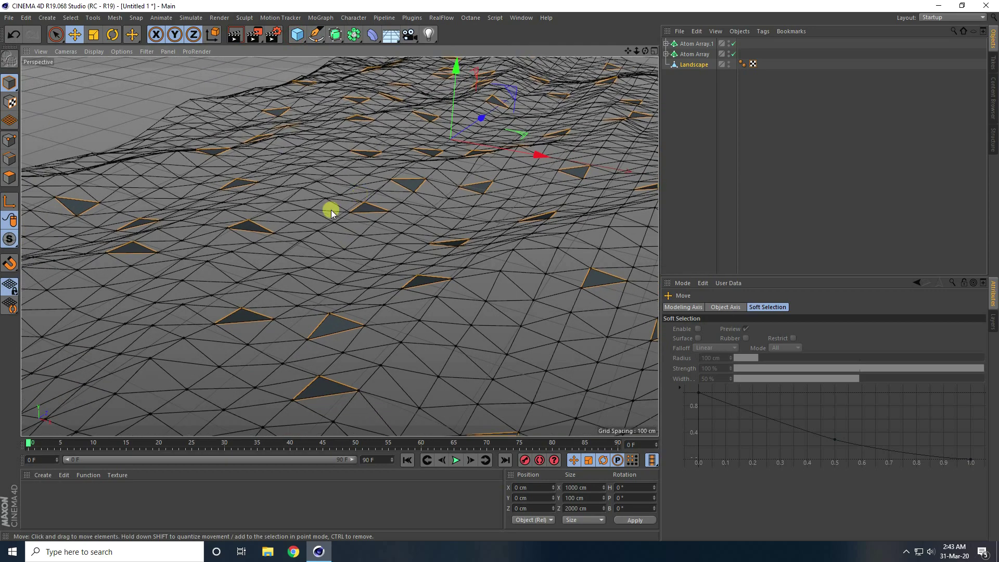
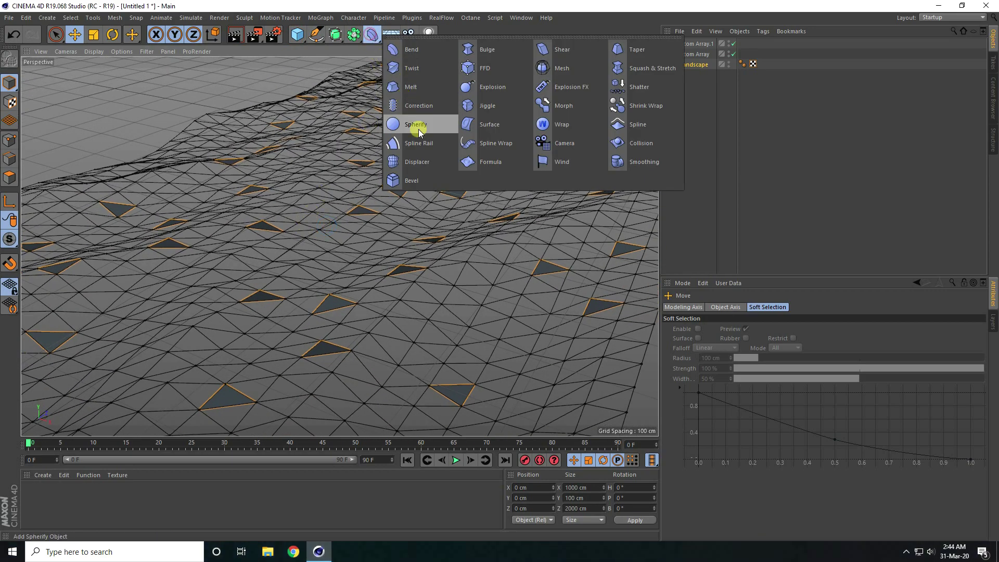
- Add a Displacer deformer and load a Noise shader into its shading
left_click(406, 162)
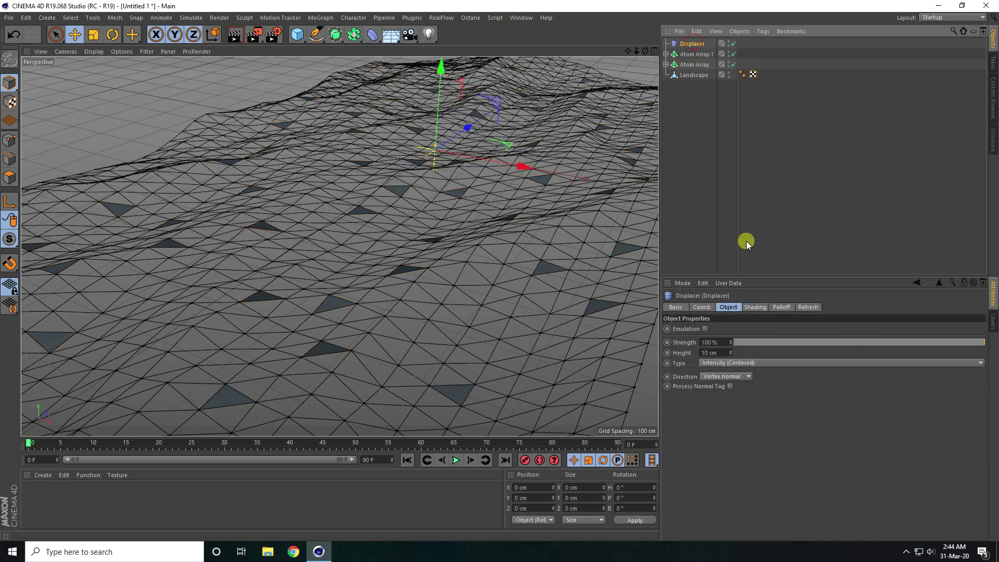
left_click(757, 308)
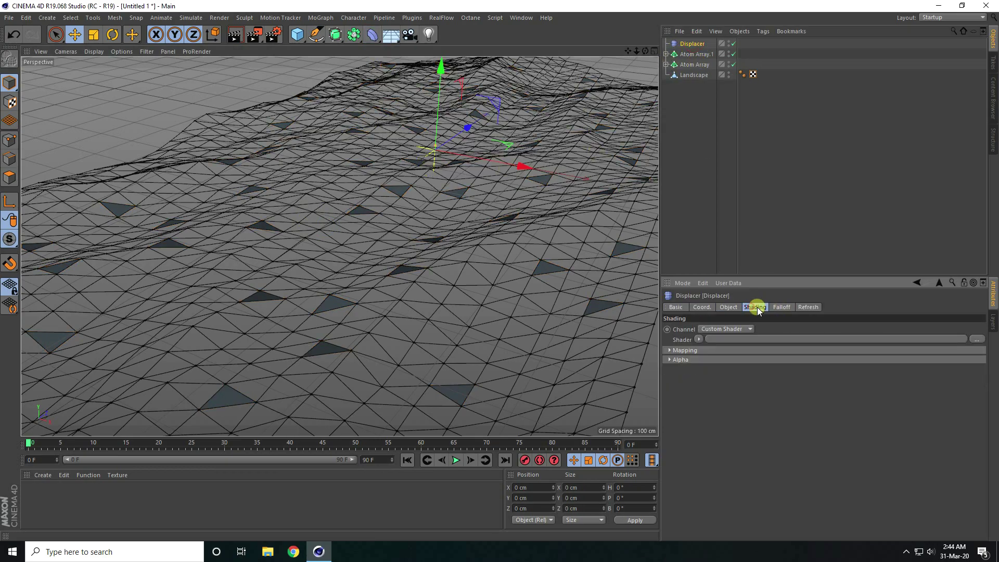
left_click(700, 339)
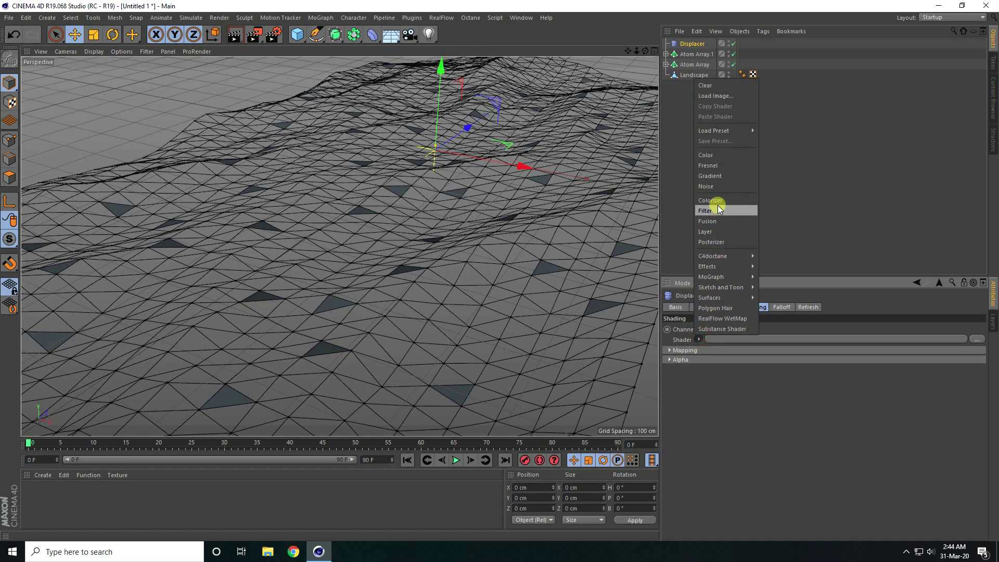
left_click(717, 183)
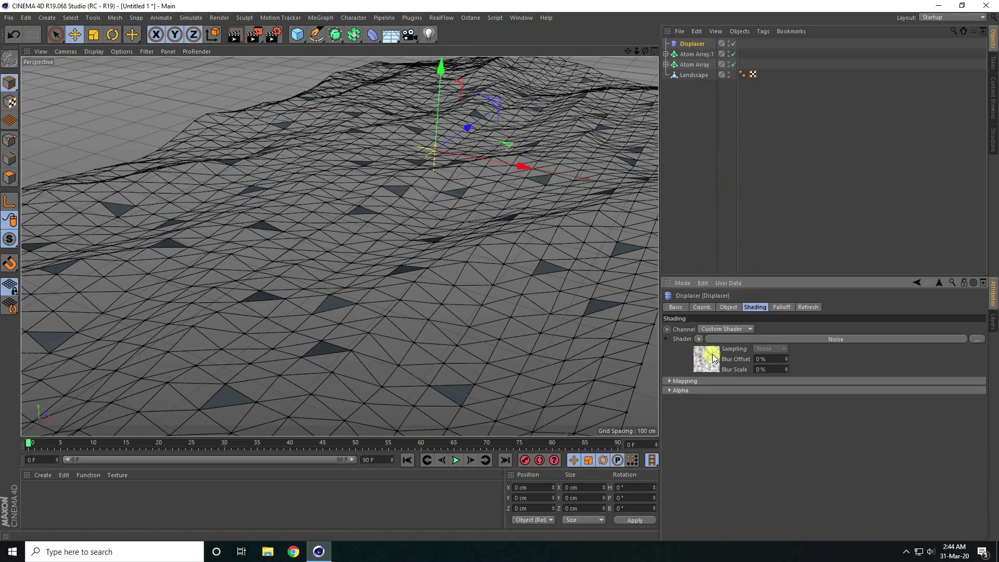
- Undo the relative scale change in the Displacer's Noise shader and give the noise an animation speed
left_click(710, 356)
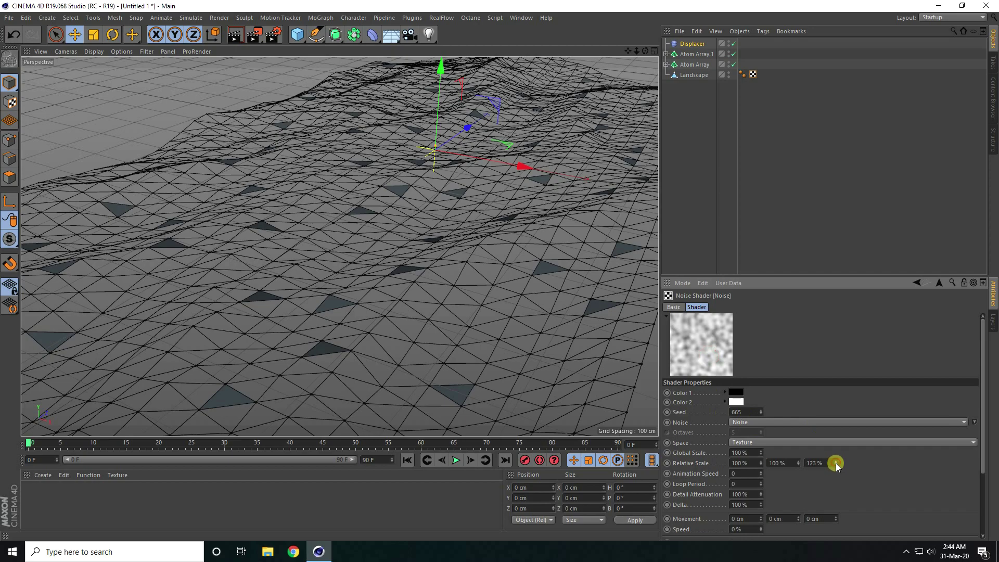
key("ctrl+z")
left_click_drag(851, 480, 849, 368)
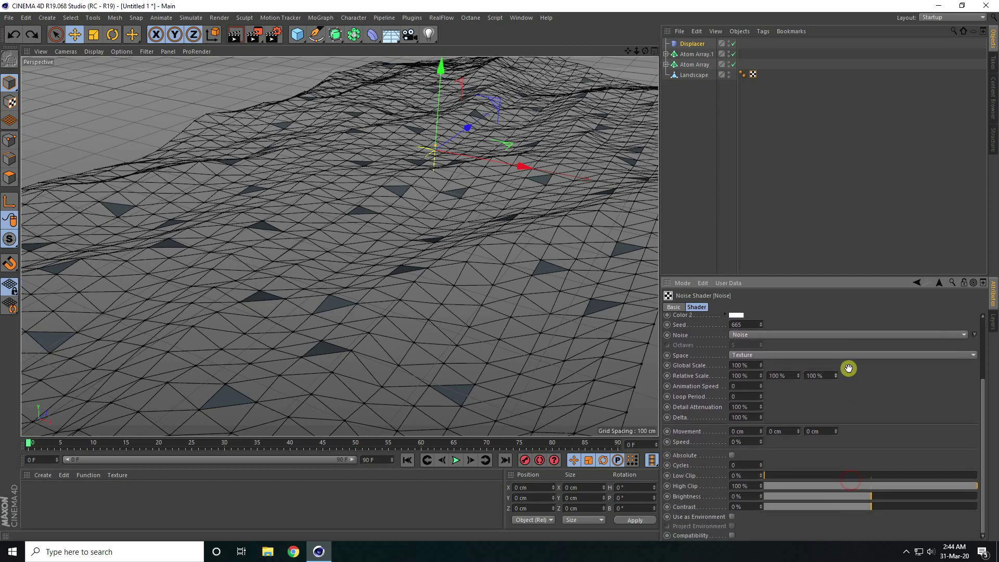
left_click(737, 386)
left_click(919, 284)
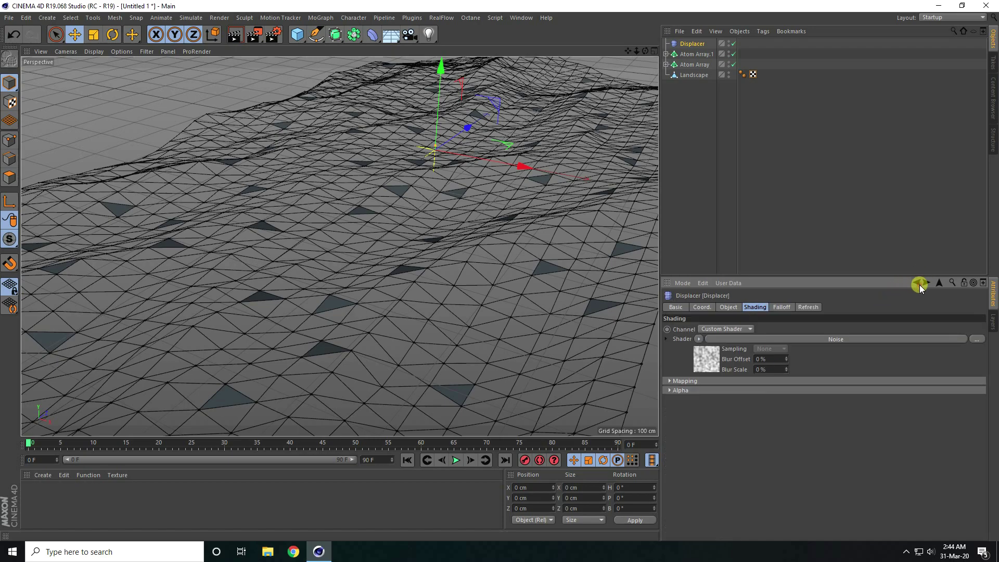
- Set the Displacer's height to 30 cm
left_click(729, 307)
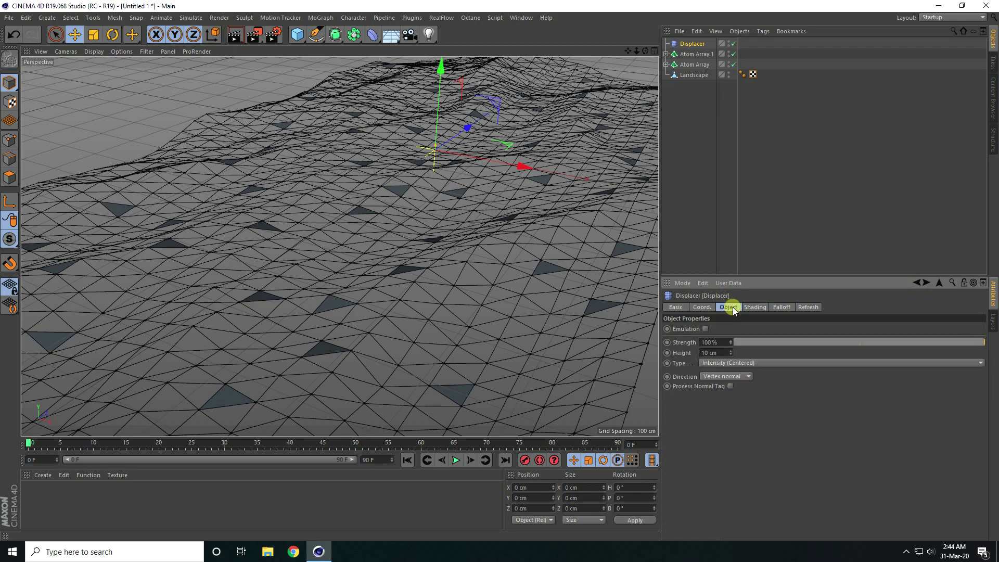
left_click(715, 353)
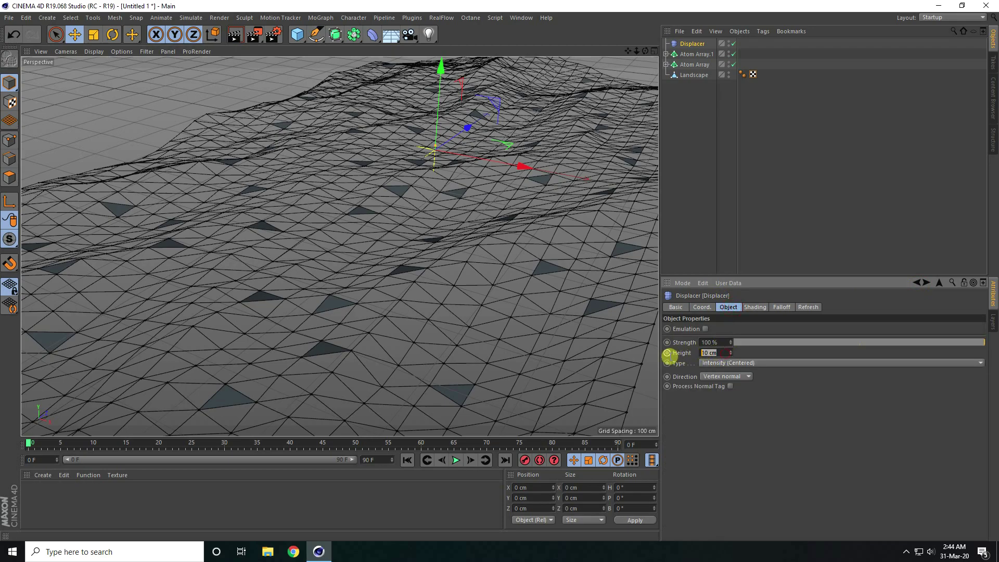
type("30")
key("Return")
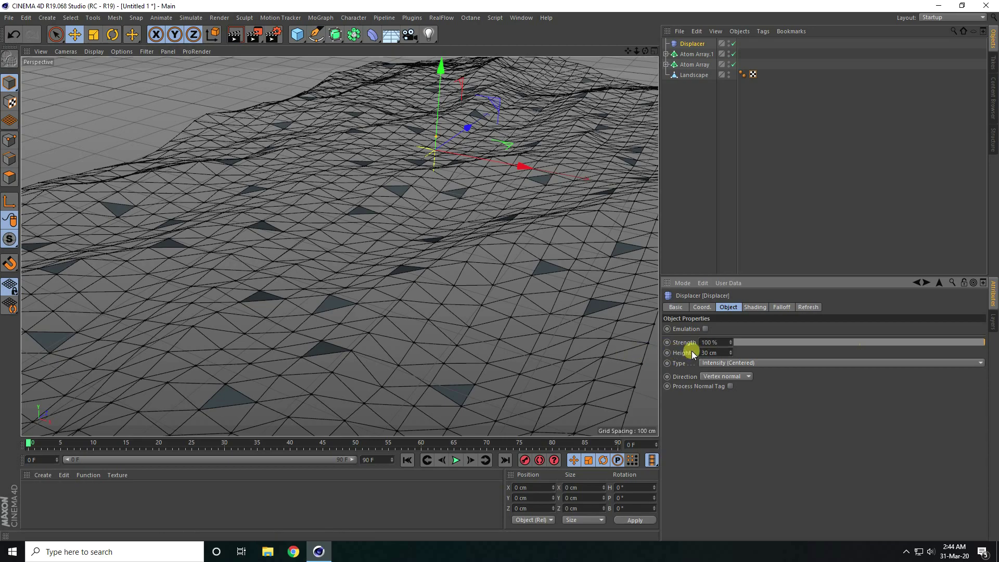
left_click(718, 352)
- Make the Displacer a child of the original Landscape object and inspect the displaced triangles
left_click(694, 44)
left_click_drag(694, 75, 694, 75)
left_click_drag(357, 266, 387, 347, "alt")
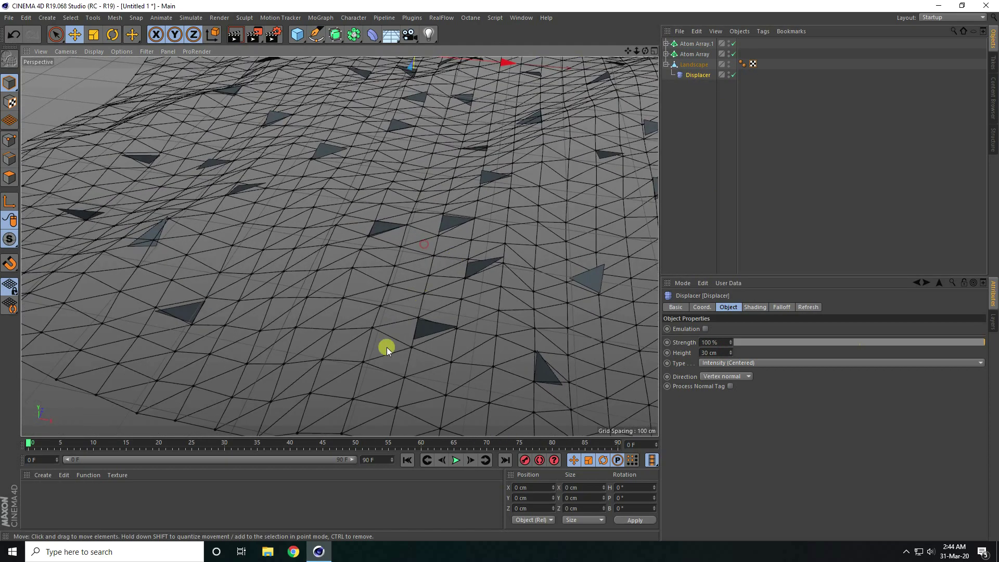
left_click_drag(234, 364, 216, 296, "alt")
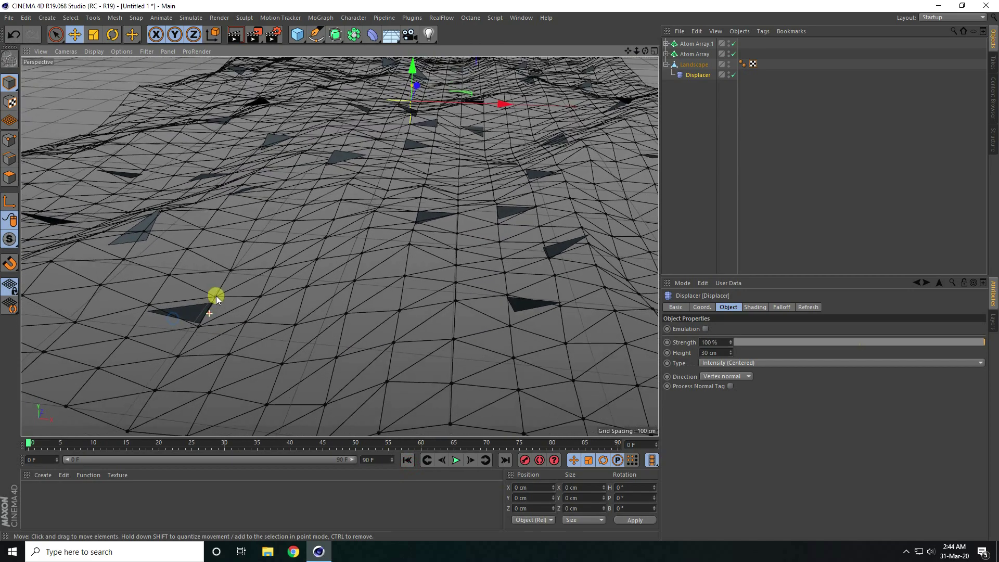
- Play the animation to check the triangles' displacement up close, and stop it
left_click(456, 461)
right_click_drag(155, 326, 186, 273, "alt")
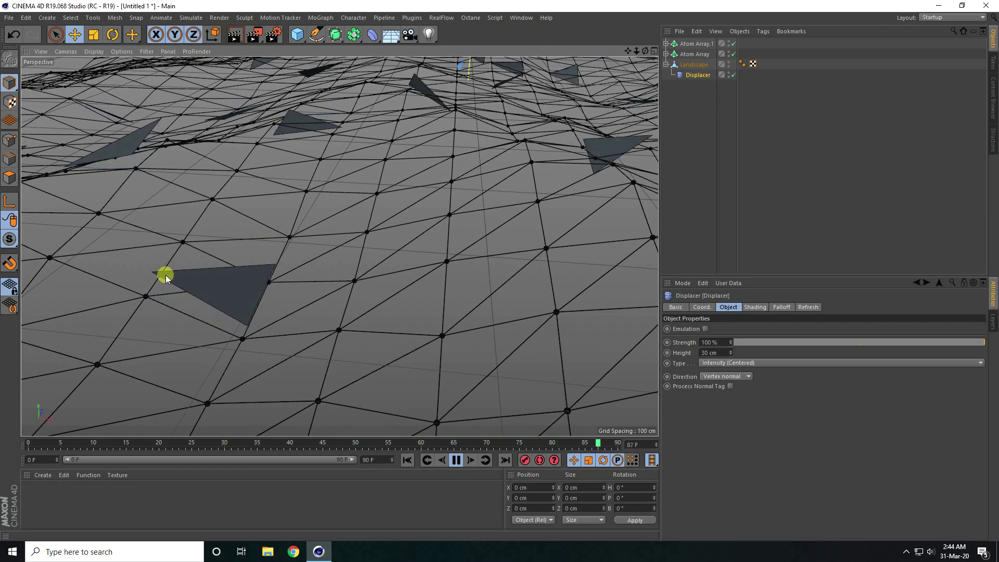
left_click(455, 460)
- Set the project length to 500 frames and extend the preview range to the full duration
double_click(384, 459)
type("500")
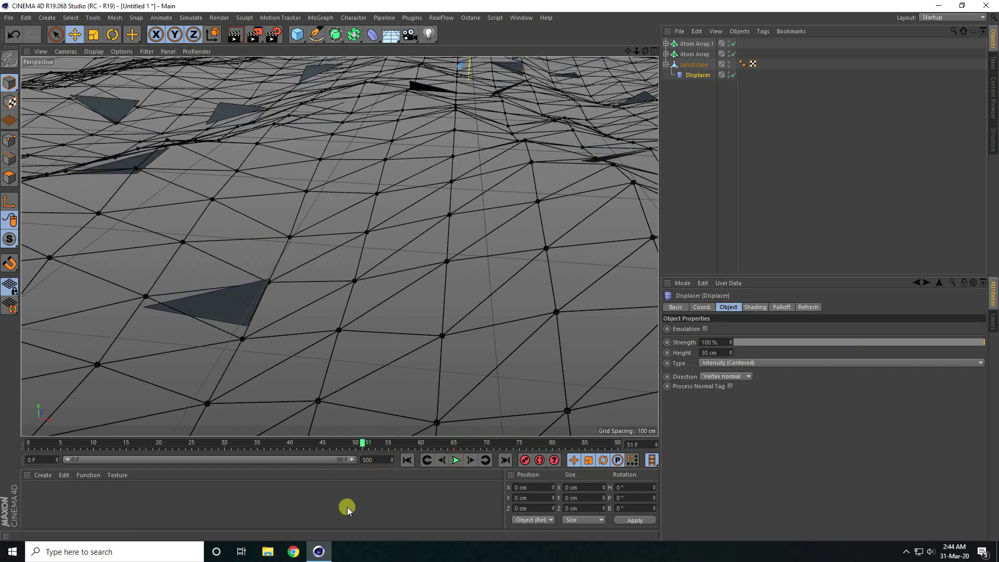
key("Return")
double_click(75, 460)
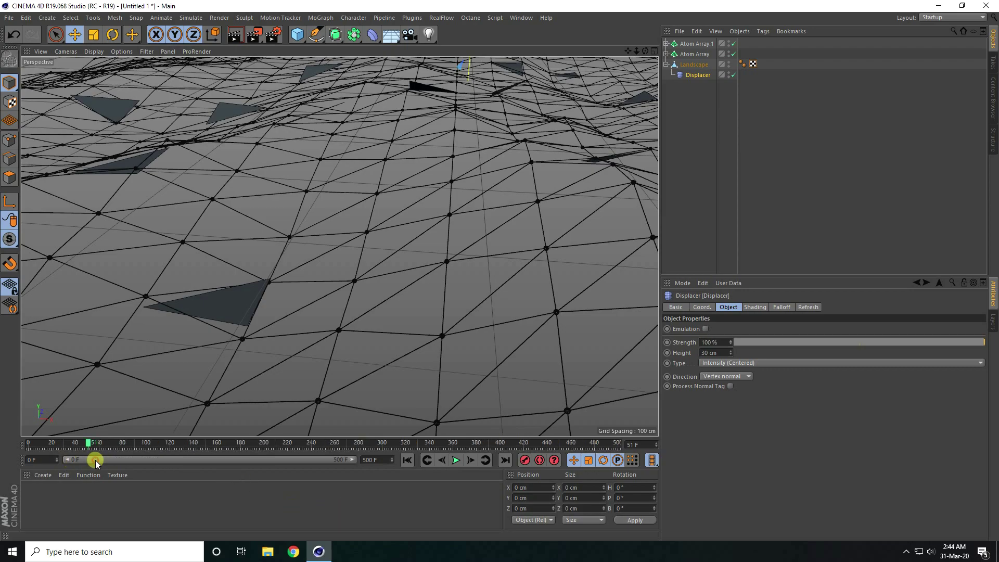
- Play the lengthened animation from its first frame, stop it and rewind to the start
left_click(407, 460)
left_click(456, 460)
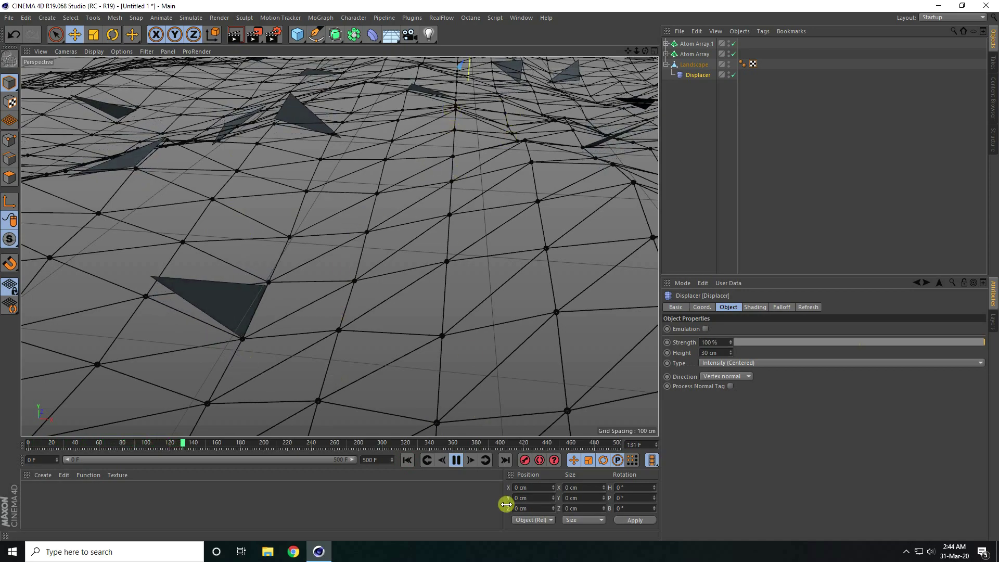
left_click(456, 460)
left_click(408, 461)
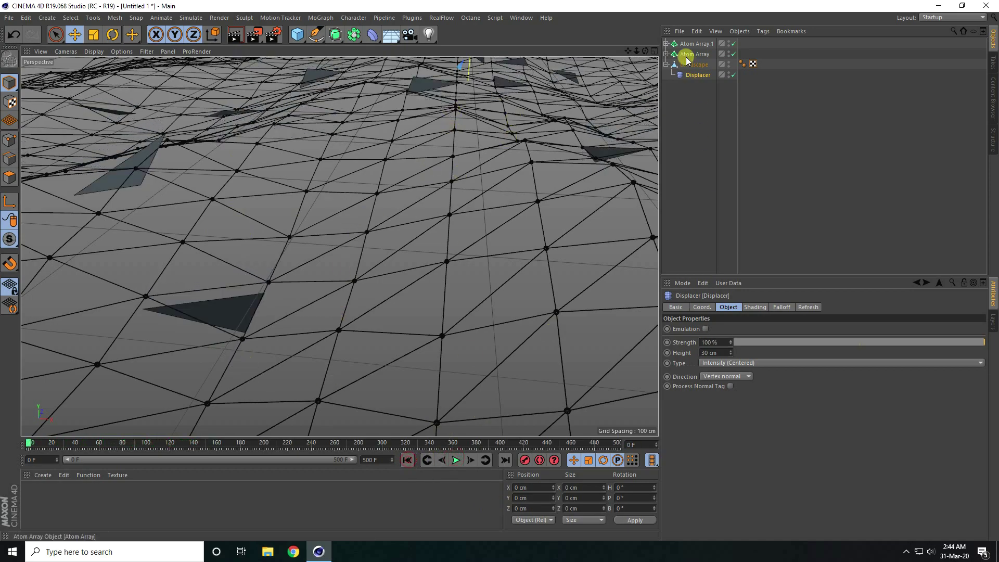
- Copy the Displacer as a child of the Landscape.1 object inside each of the two Atom Arrays
left_click(666, 44)
left_click(666, 65)
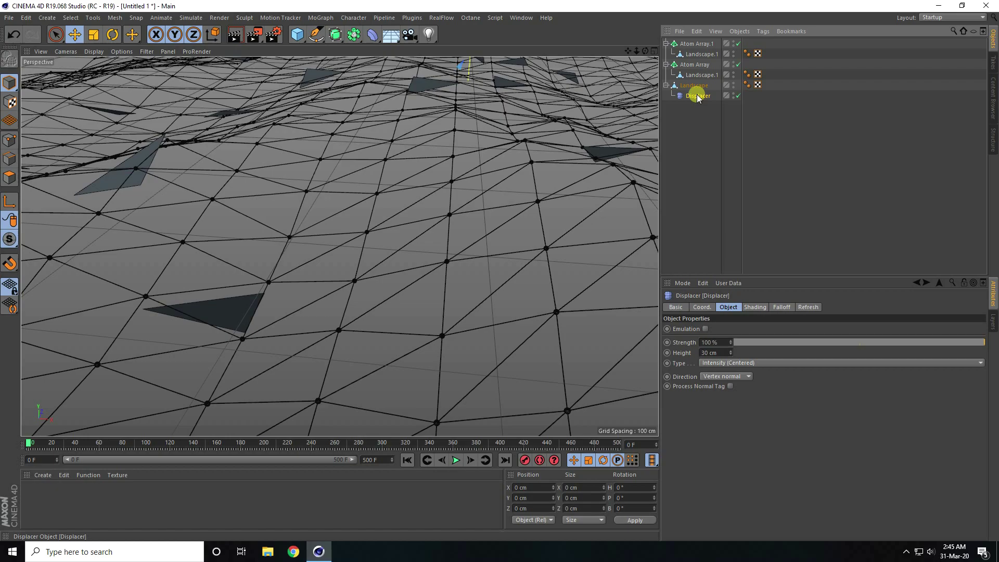
left_click_drag(698, 99, 708, 55, "ctrl")
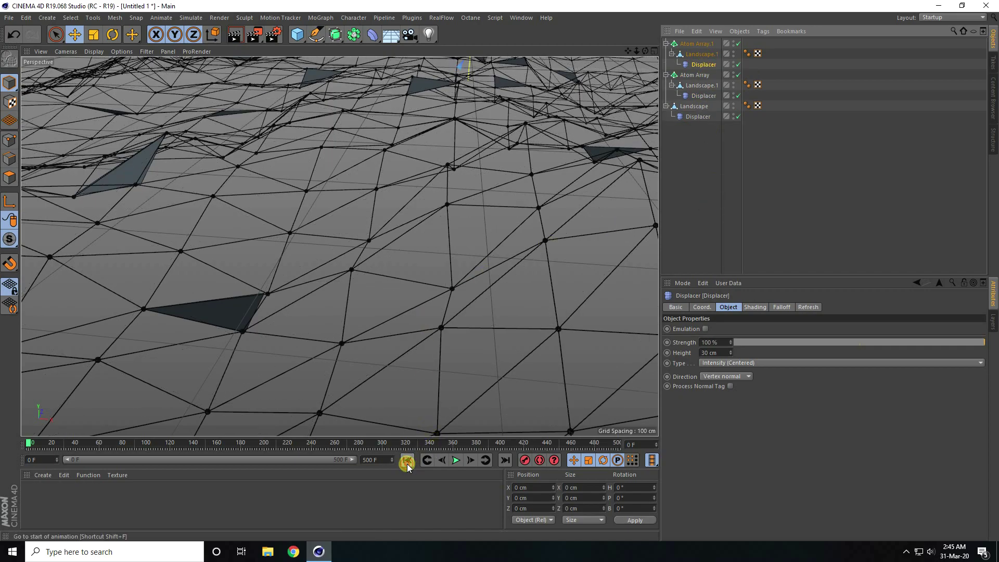
- Play the animation to check that triangles, lines and spheres displace together, stop it and rewind to the start
left_click(456, 460)
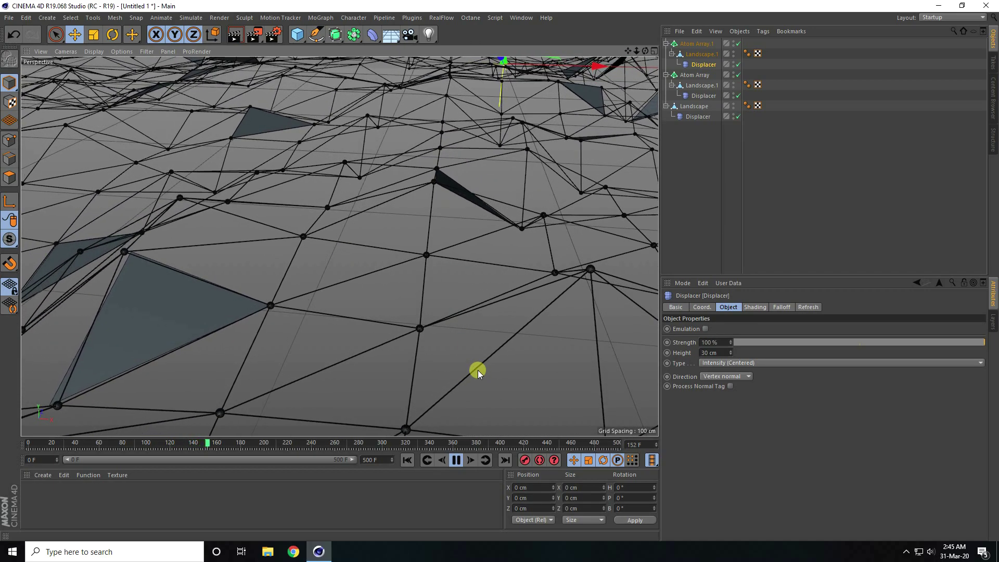
left_click(456, 460)
left_click(407, 460)
- Create a Null object and group Atom Array.1, Atom Array and Landscape under it
scroll(403, 268, "down", 10)
left_click_drag(381, 305, 481, 229, "alt")
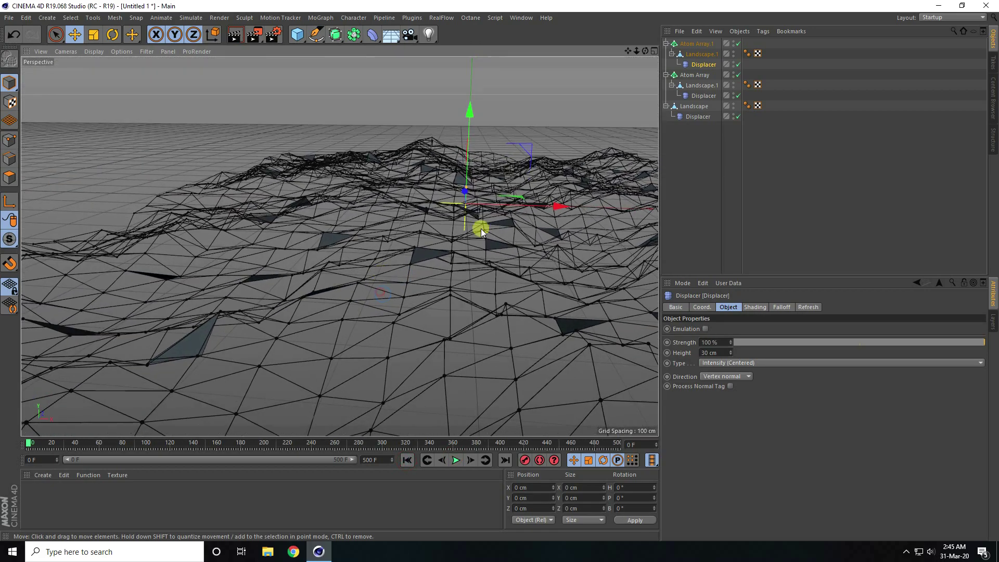
left_click(666, 43)
left_click(666, 55)
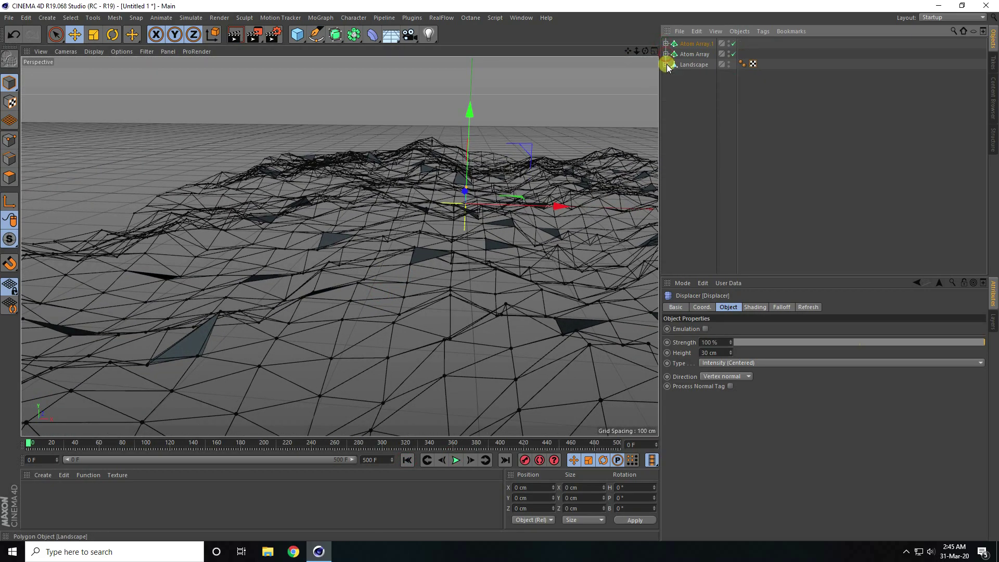
left_click_drag(298, 36, 350, 58)
left_click_drag(674, 101, 673, 45)
key("ctrl+z")
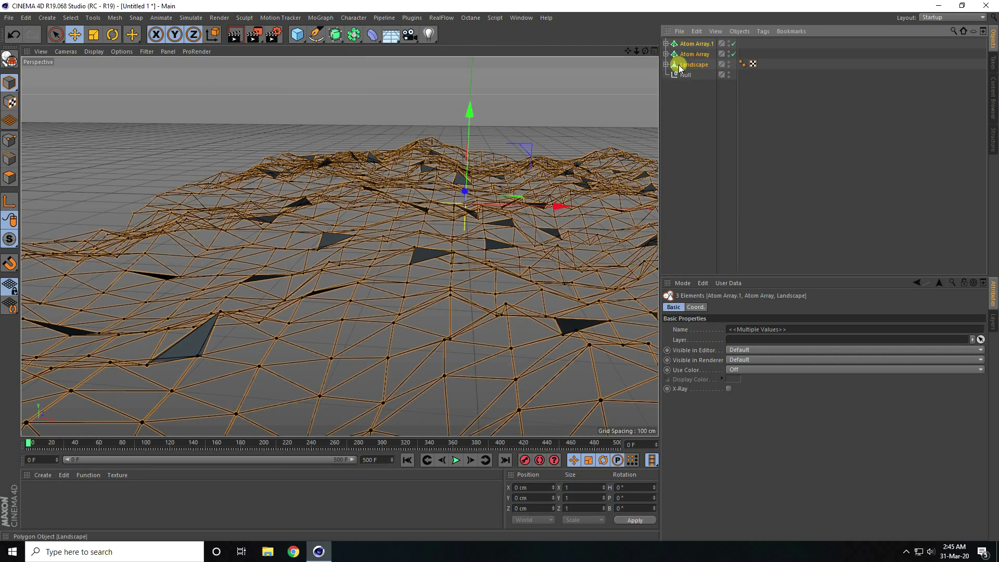
left_click_drag(686, 47, 686, 46)
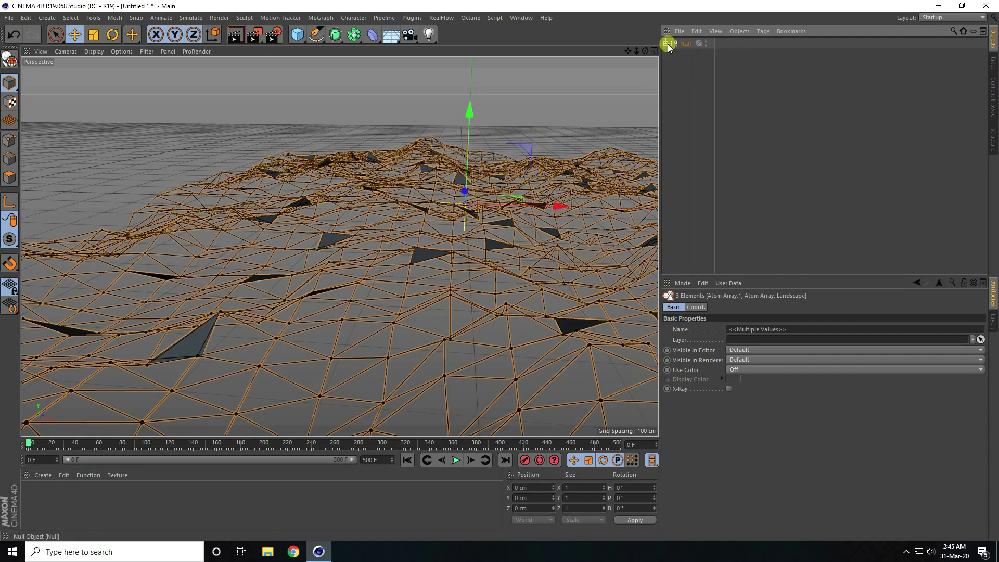
- Duplicate the Null group and raise the copy to a Y position of 150 cm
left_click_drag(277, 247, 248, 286, "alt")
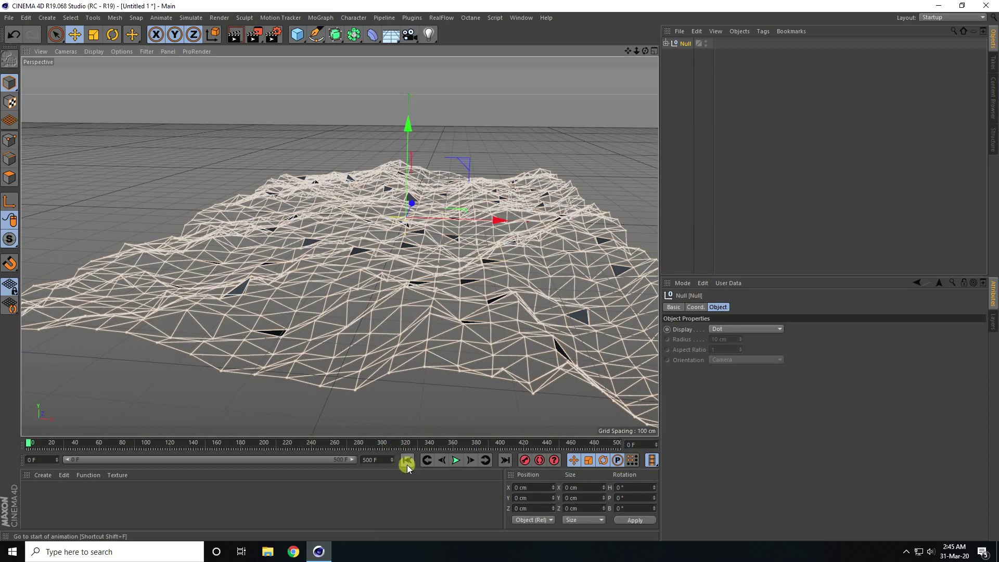
key("ctrl+c")
key("ctrl+v")
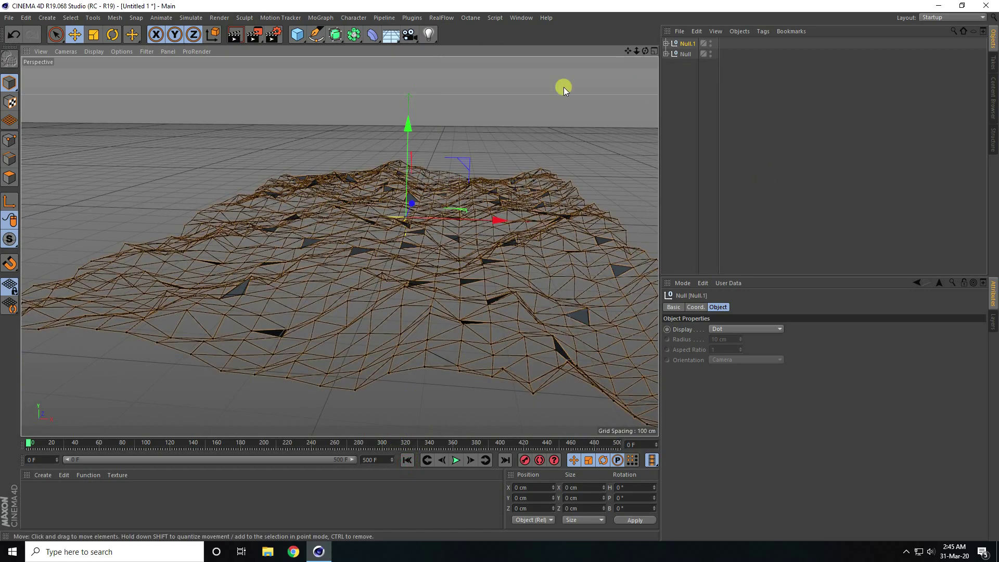
mouse_move(412, 129)
left_mouse_down()
mouse_move(414, 114)
mouse_move(417, 135)
left_mouse_up()
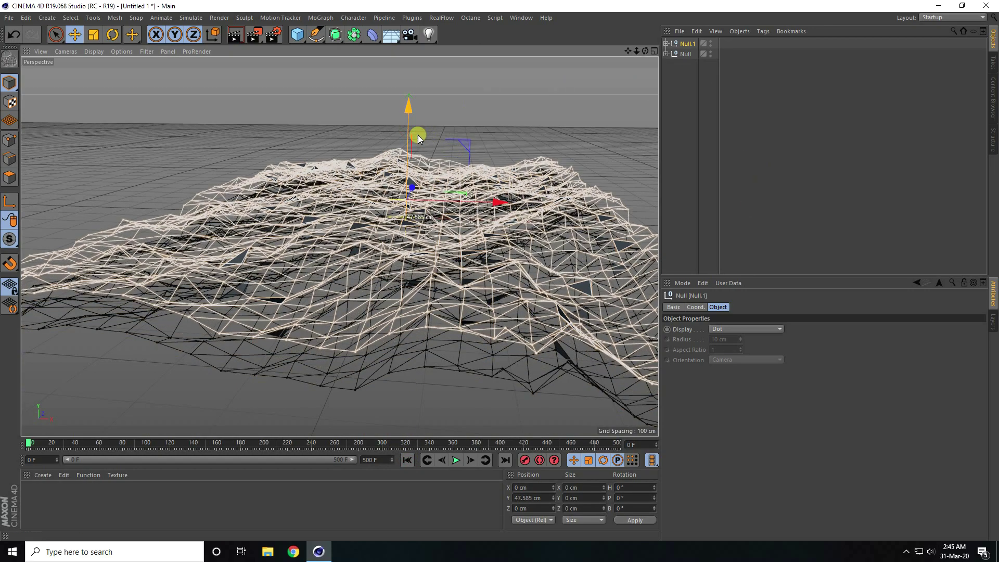
left_click(542, 499)
left_click_drag(542, 498, 494, 496)
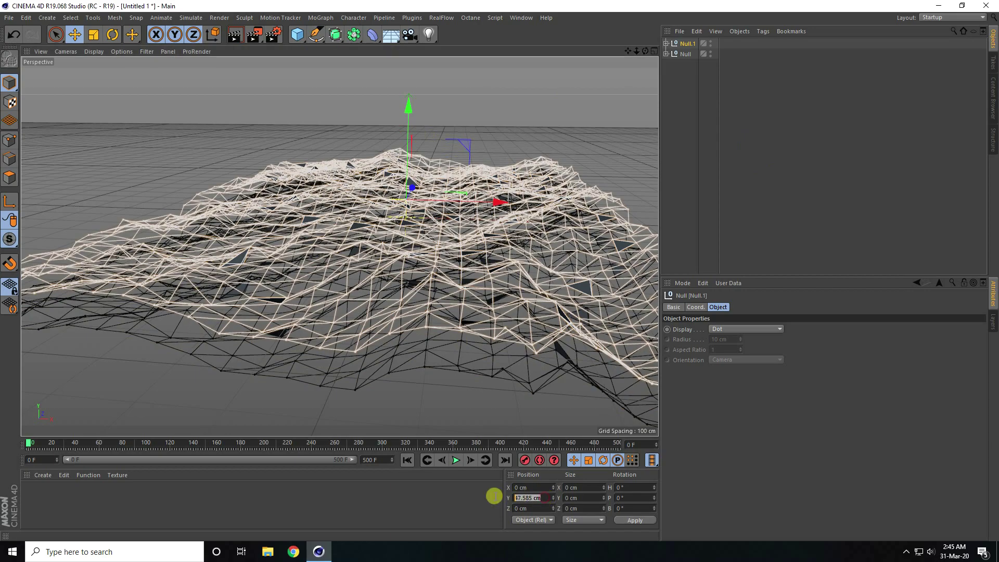
key("Return")
- Set the bank rotation (R.B) of the raised Null copy to 360°
left_click_drag(404, 302, 405, 270, "alt")
scroll(401, 271, "up", 10)
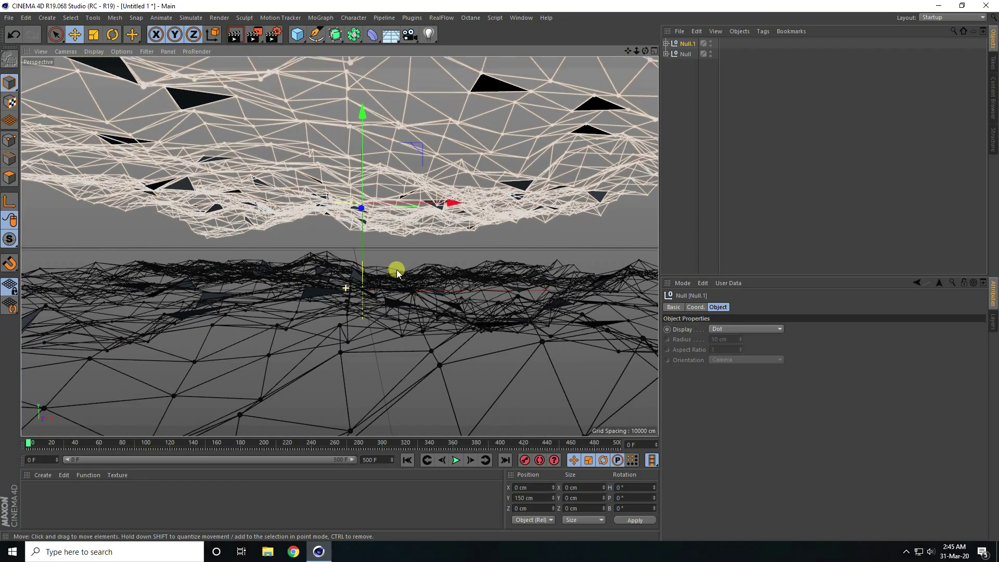
left_click(666, 43)
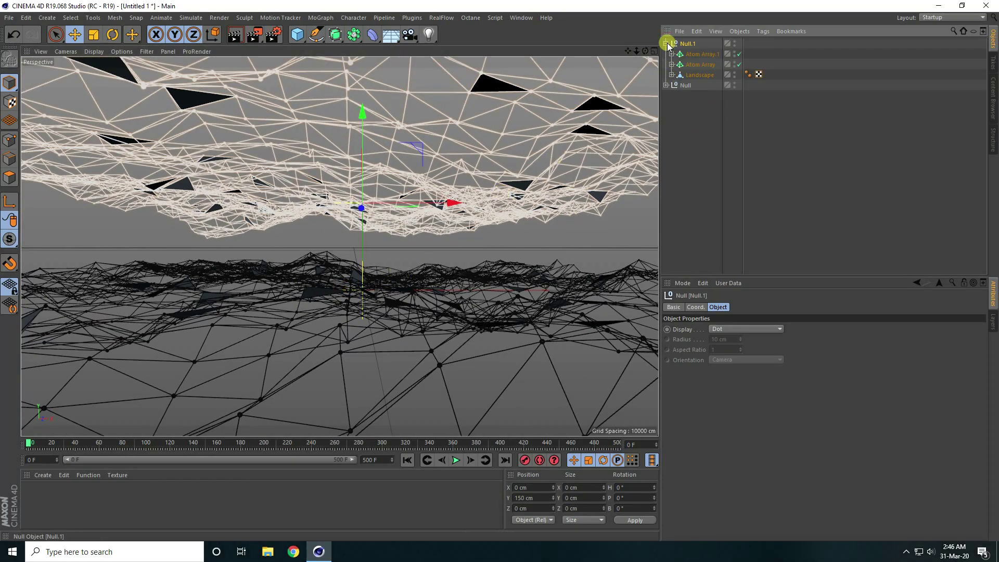
left_click(666, 44)
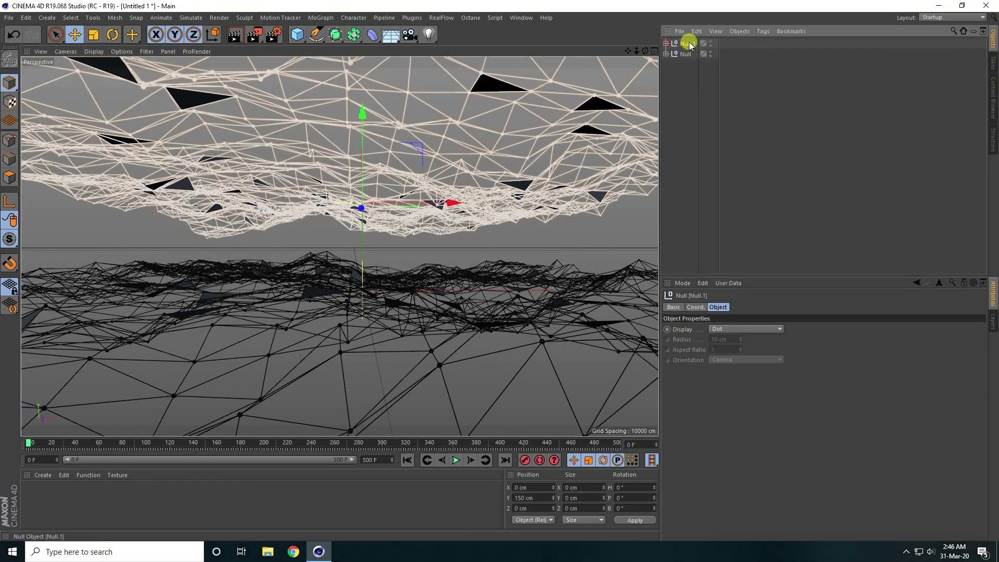
left_click(697, 307)
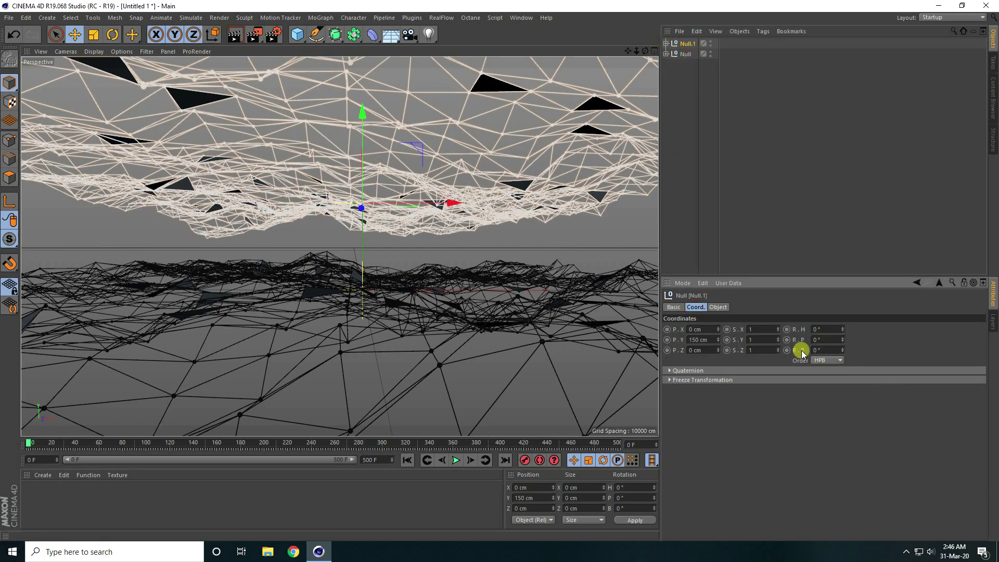
left_click(828, 350)
type("360")
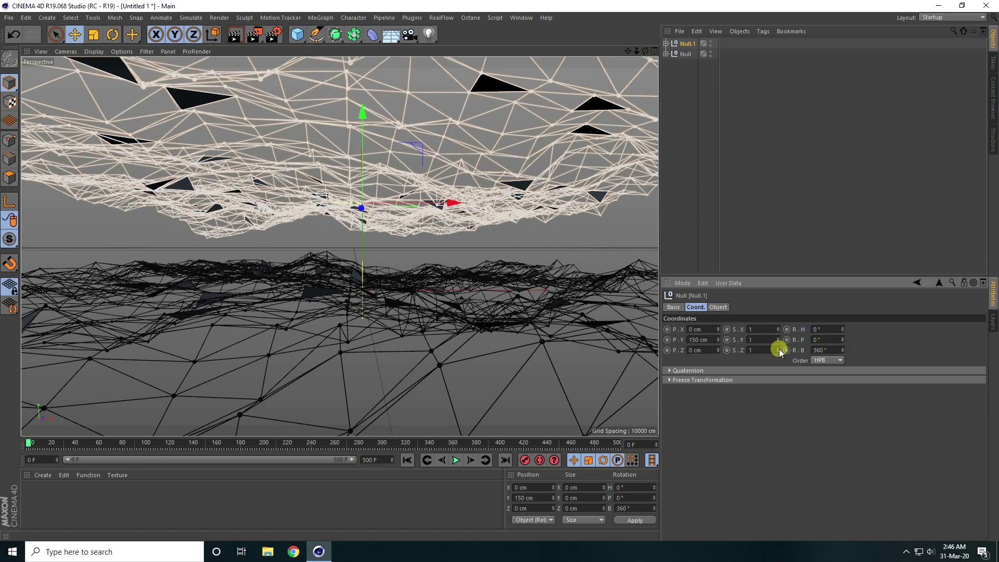
- Play the animation from the start to check both plexus layers moving, and stop it
left_click(408, 461)
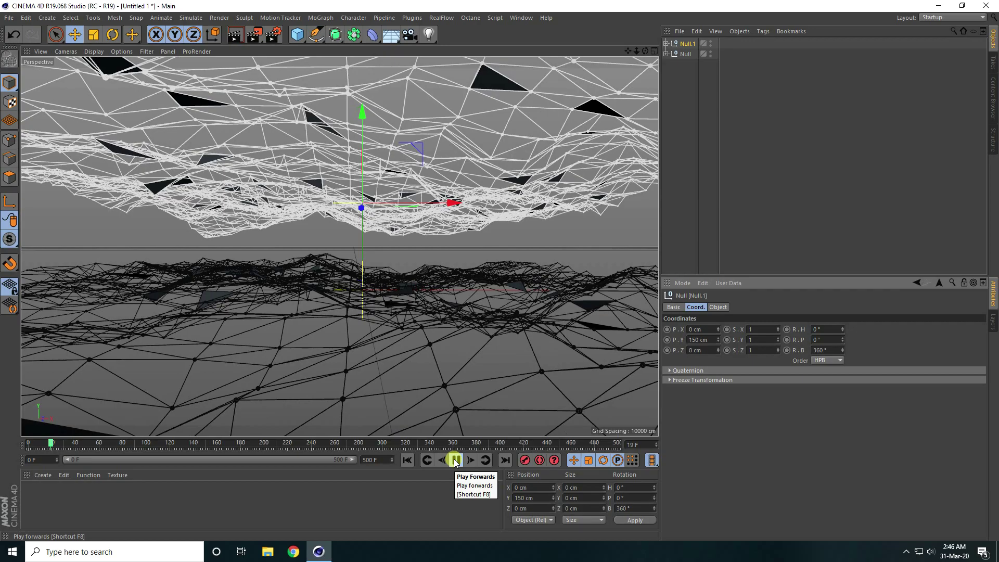
left_click(455, 460)
mouse_move(341, 249)
left_mouse_down("alt")
mouse_move(376, 253)
mouse_move(344, 258)
mouse_move(326, 243)
mouse_move(337, 256)
left_mouse_up("alt")
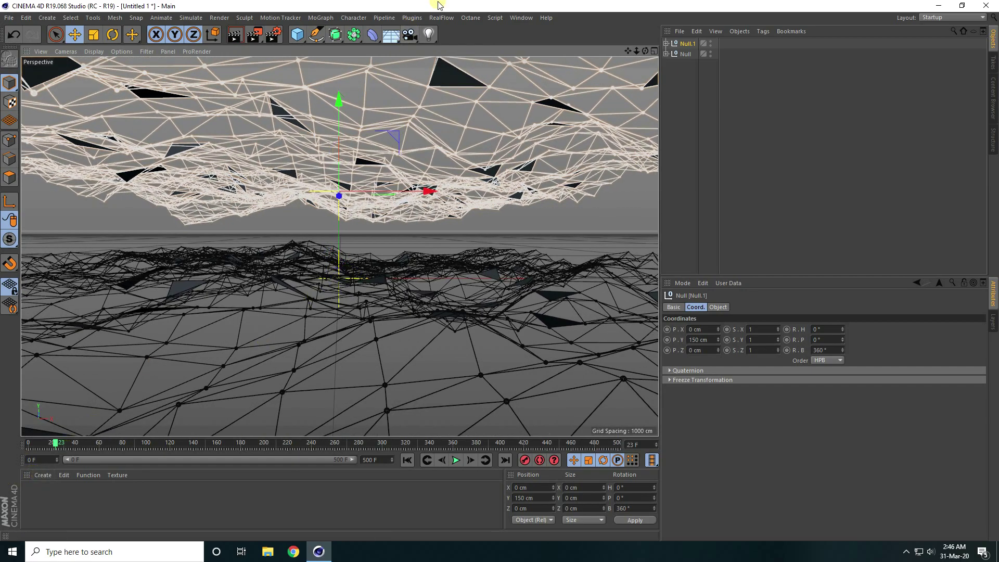
- Dock the Octane Live Viewer beneath the object attributes and render the animation's first frame in it
left_click(467, 18)
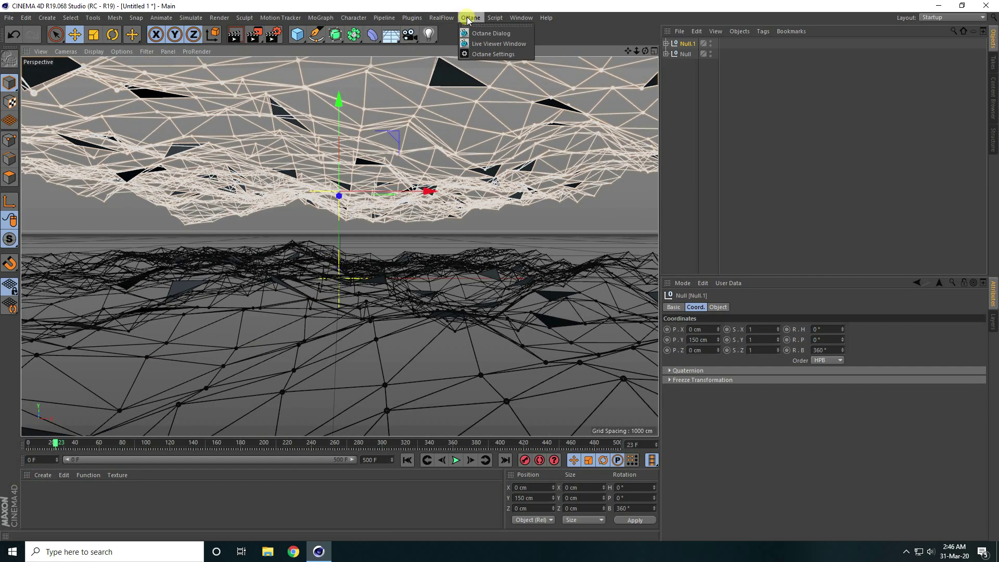
left_click(477, 44)
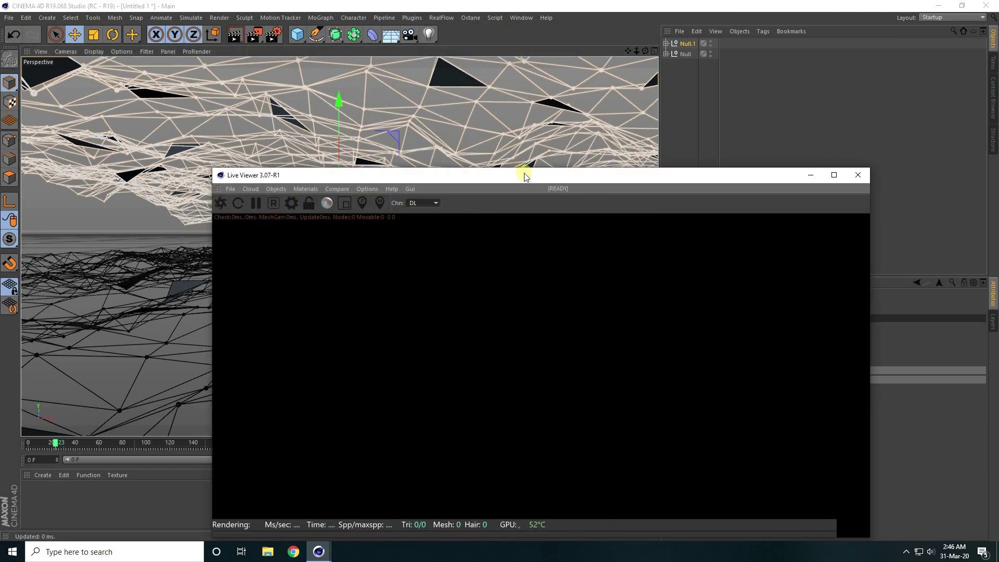
left_click_drag(527, 172, 391, 49)
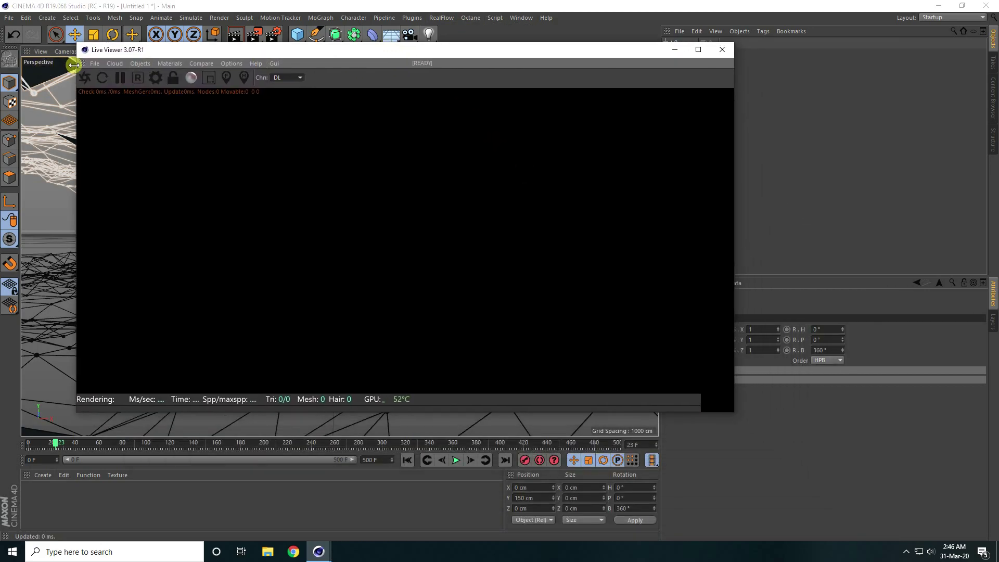
left_click_drag(81, 63, 763, 463)
left_click_drag(783, 369, 623, 242)
left_click(362, 460)
left_click(620, 274)
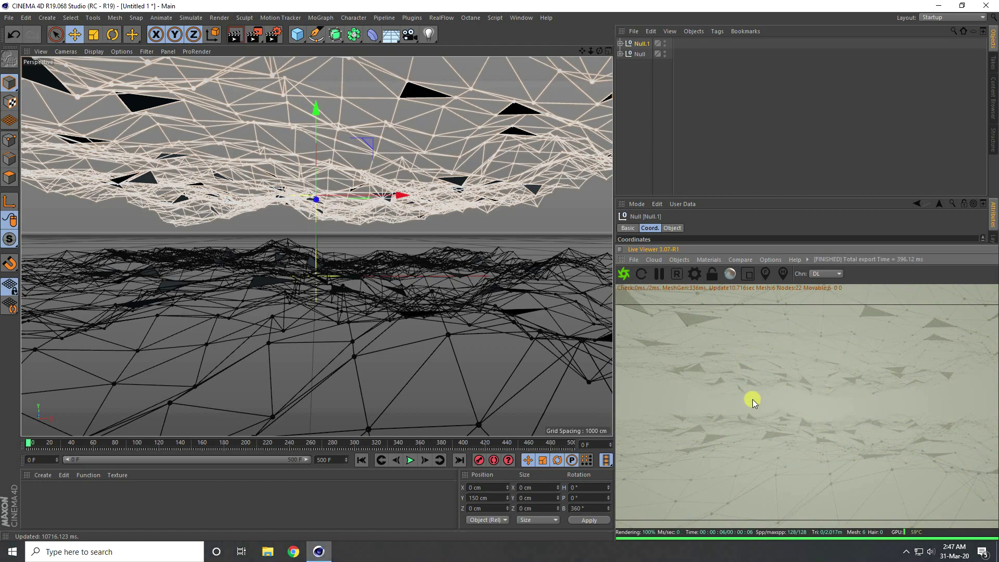
- Create an Octane Material and give its Emission channel a Blackbody Emission texture
left_click(41, 474)
mouse_move(63, 400)
mouse_move(170, 382)
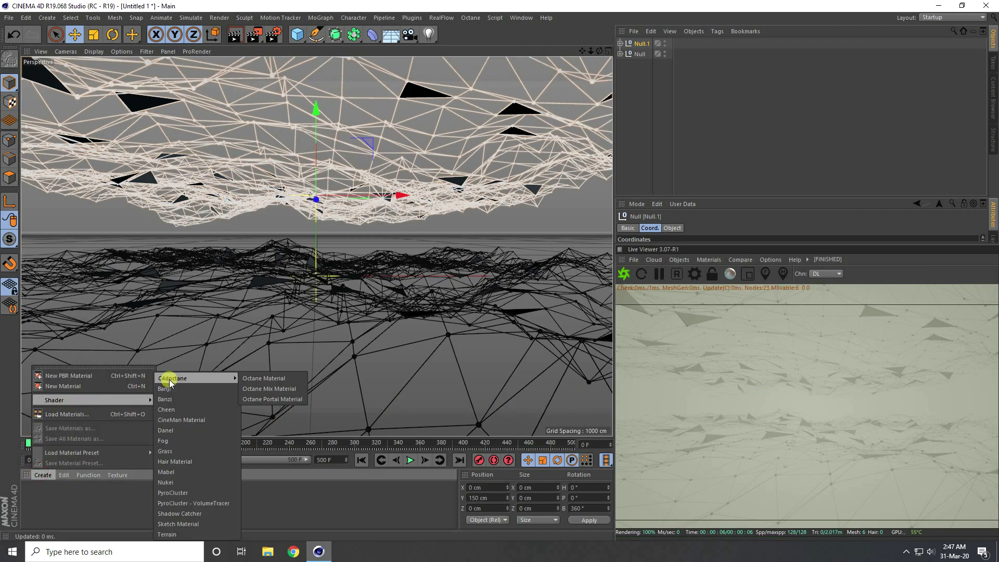
left_click(264, 378)
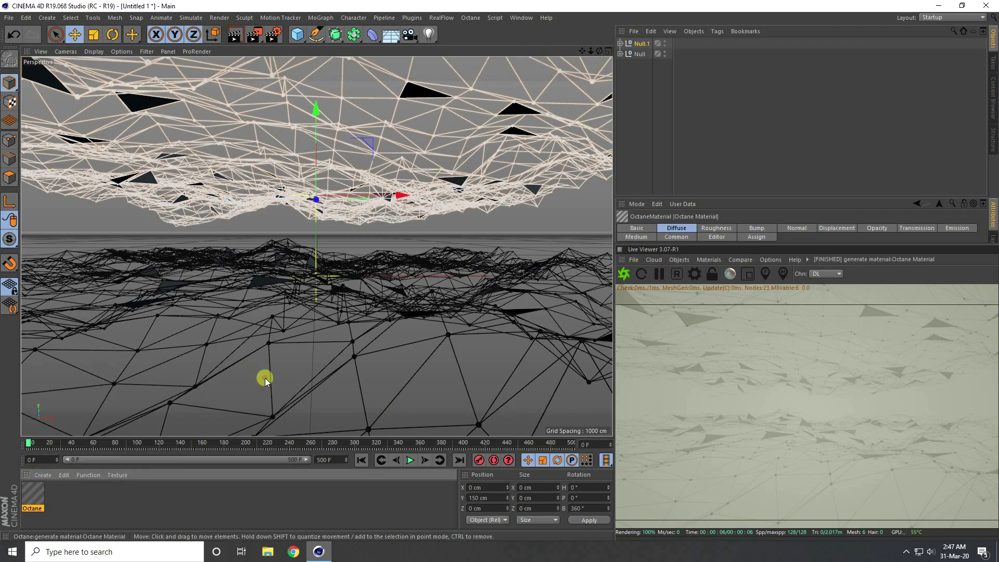
double_click(33, 497)
left_click(189, 287)
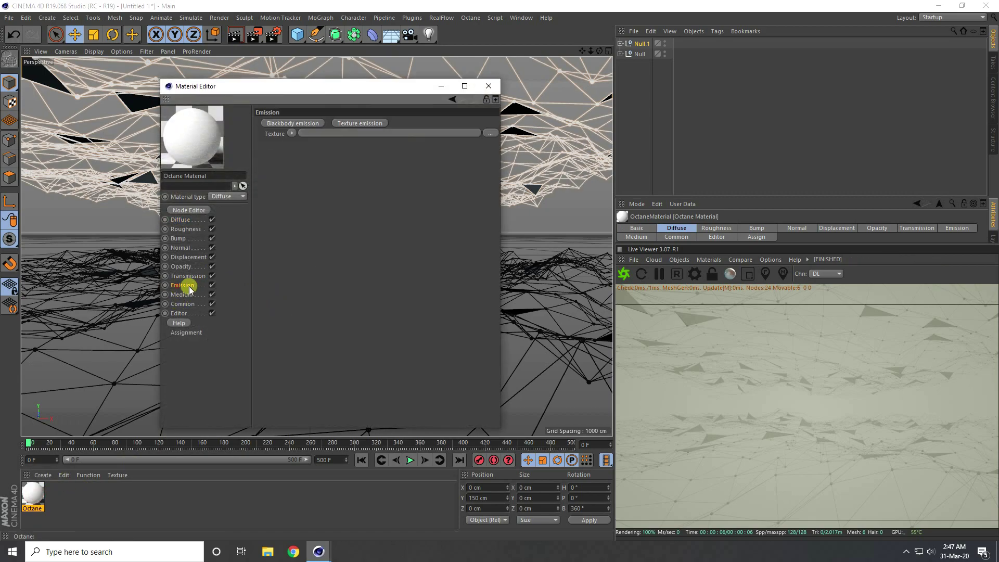
left_click(290, 123)
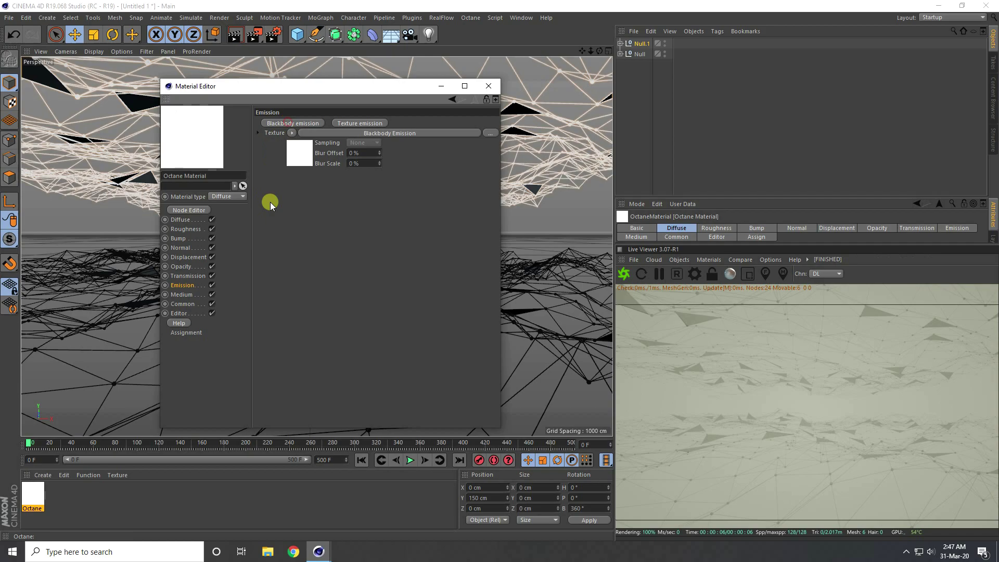
- Assign an RgbSpectrum shader as the texture of the material's Blackbody Emission
left_click(299, 165)
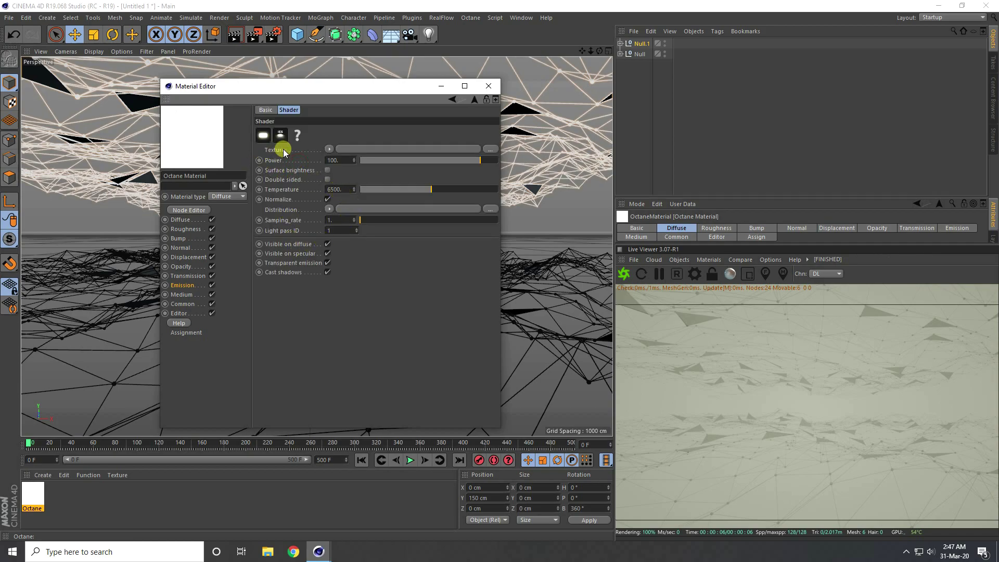
left_click(329, 150)
mouse_move(357, 330)
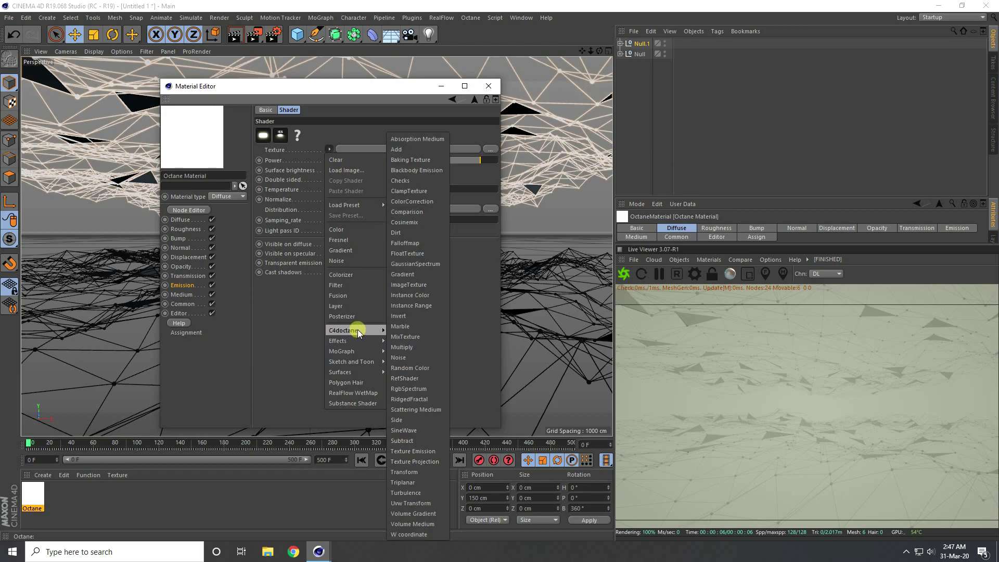
left_click(417, 391)
- Set the RgbSpectrum color to orange with hue 25°, saturation 100% and value 100%
left_click(335, 171)
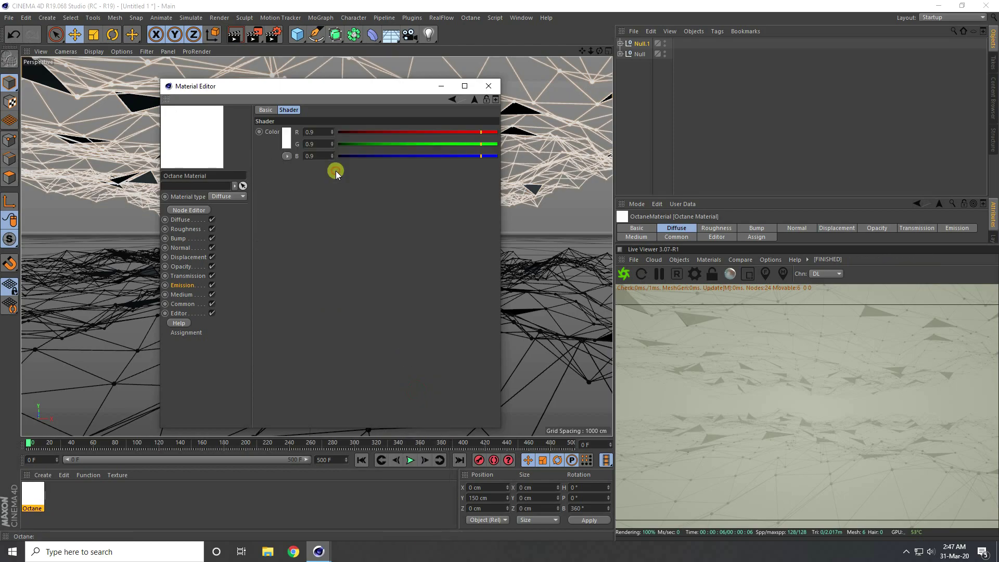
left_click(286, 136)
left_click(226, 135)
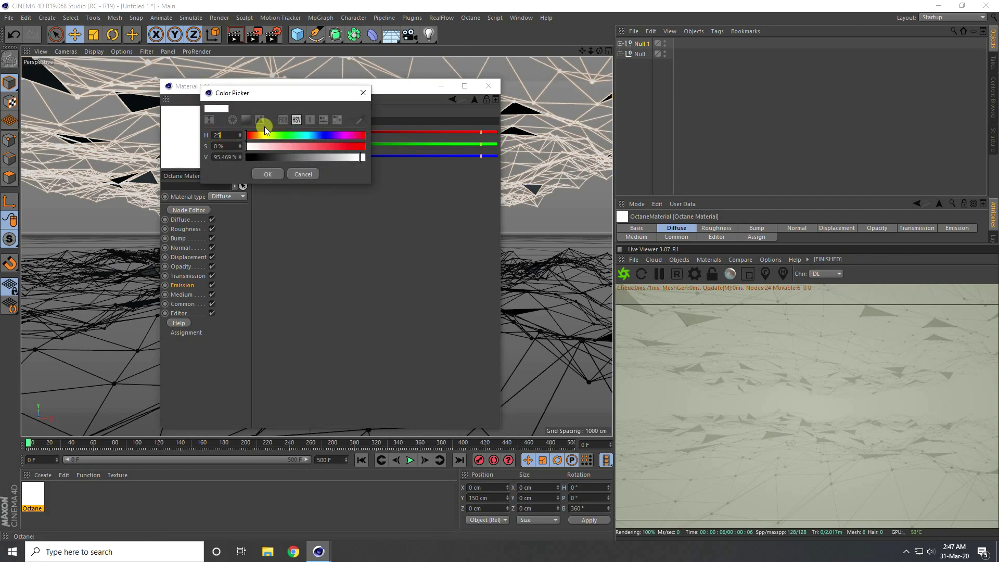
left_click(295, 147)
left_click_drag(367, 159, 368, 159)
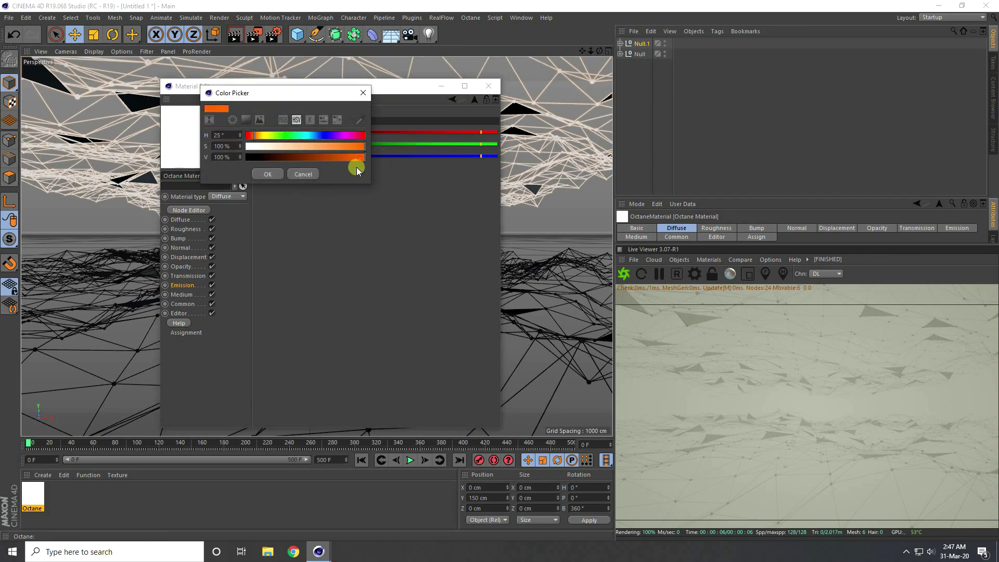
left_click(268, 174)
- Enable Surface brightness and Double sided for the Blackbody Emission, and open its Power value for editing
left_click(450, 101)
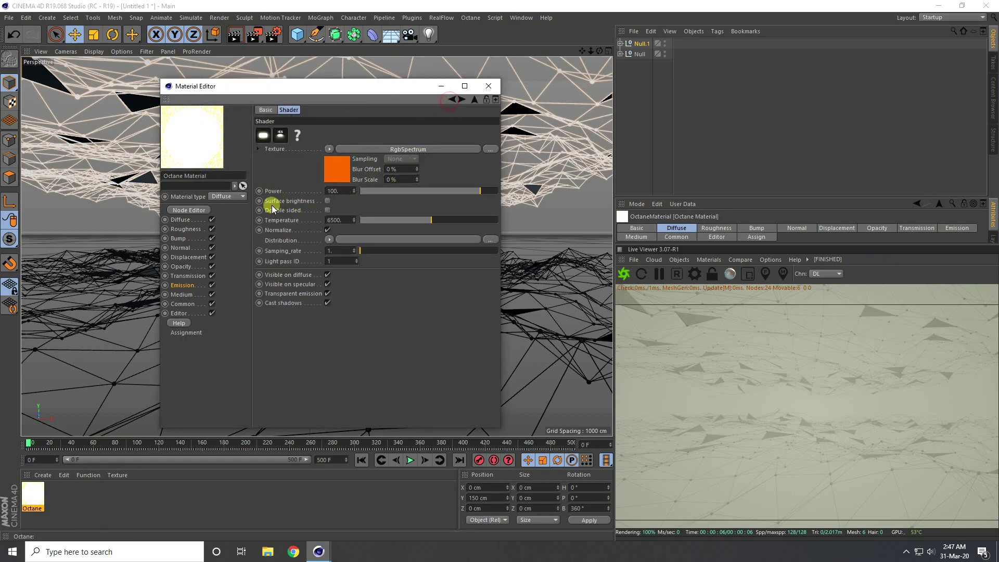
left_click(328, 200)
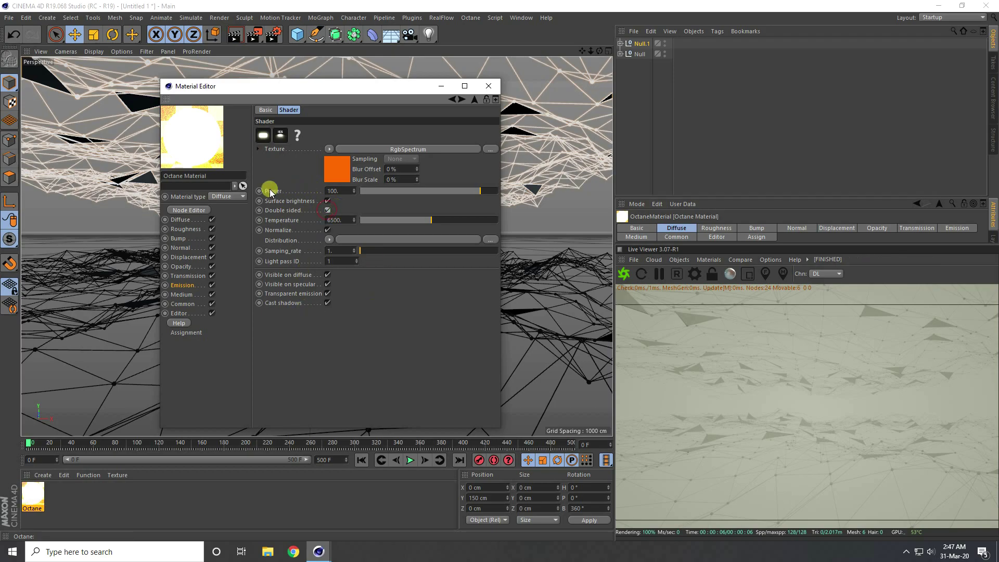
left_click(339, 191)
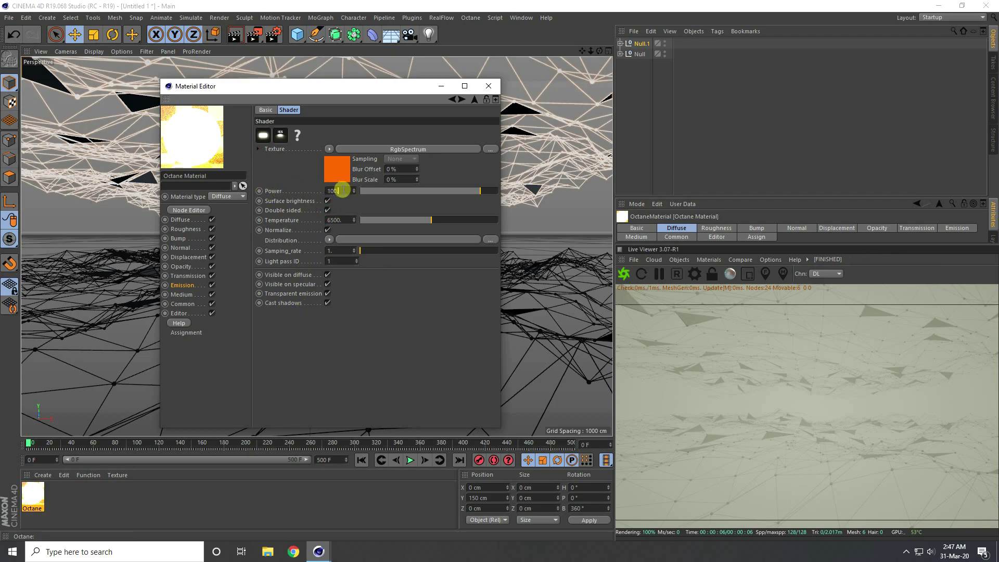
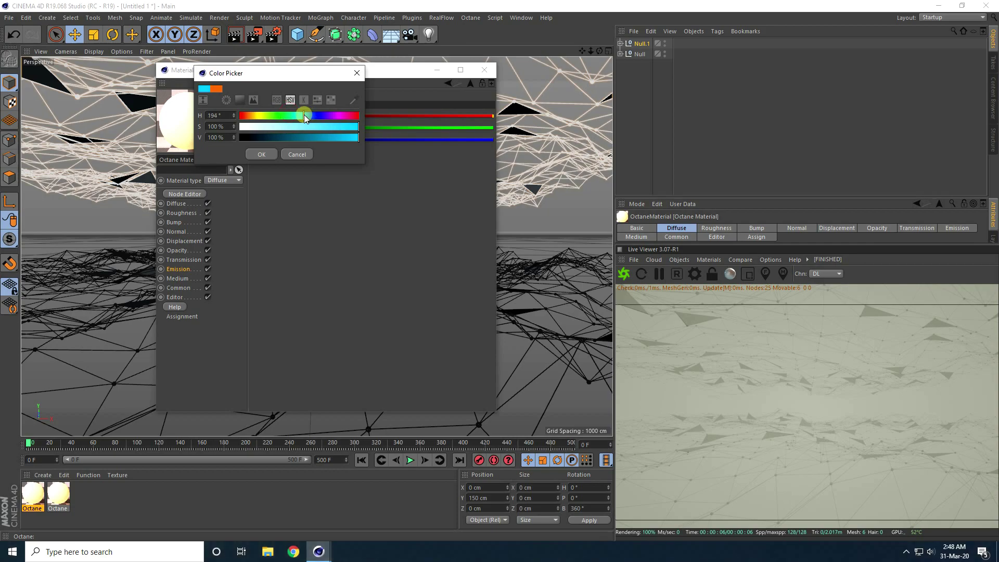
- Set the duplicated Octane material's emission color to light blue, with R 0, G about 0.402 and B 1
left_click(200, 118)
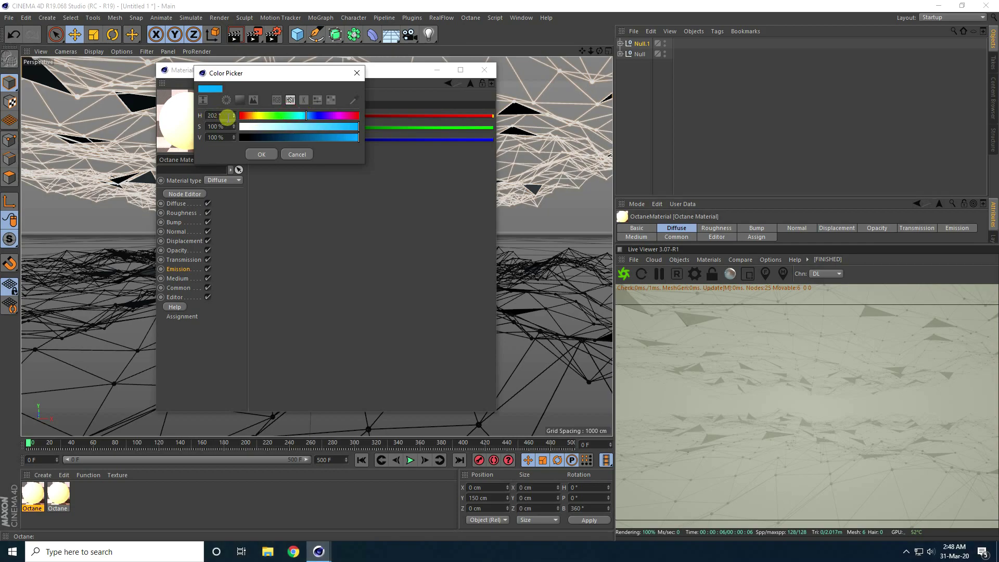
left_click(261, 154)
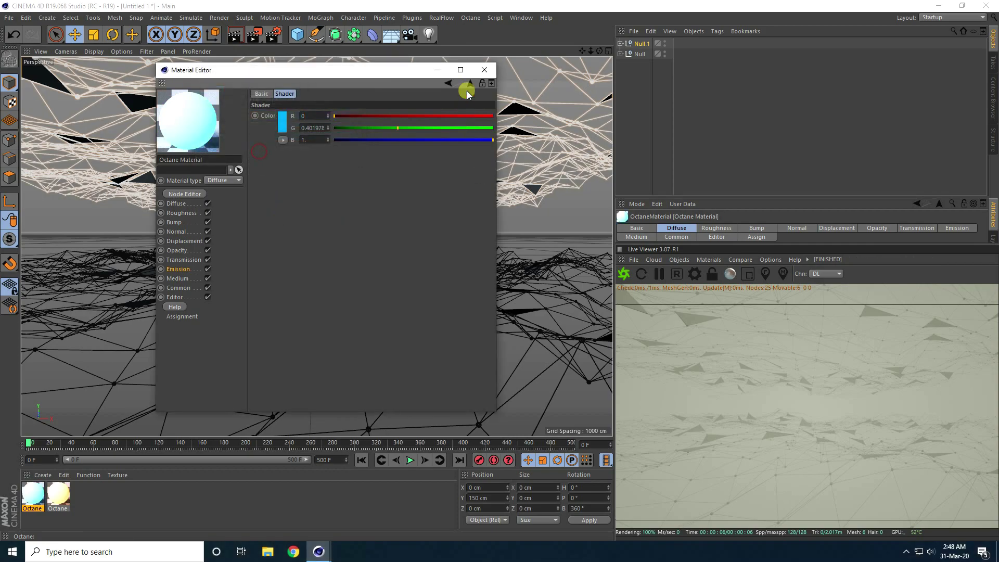
- Assign the orange material to the Landscape and Atom Array in Null, and the light blue one to those in Null.1
left_click(478, 74)
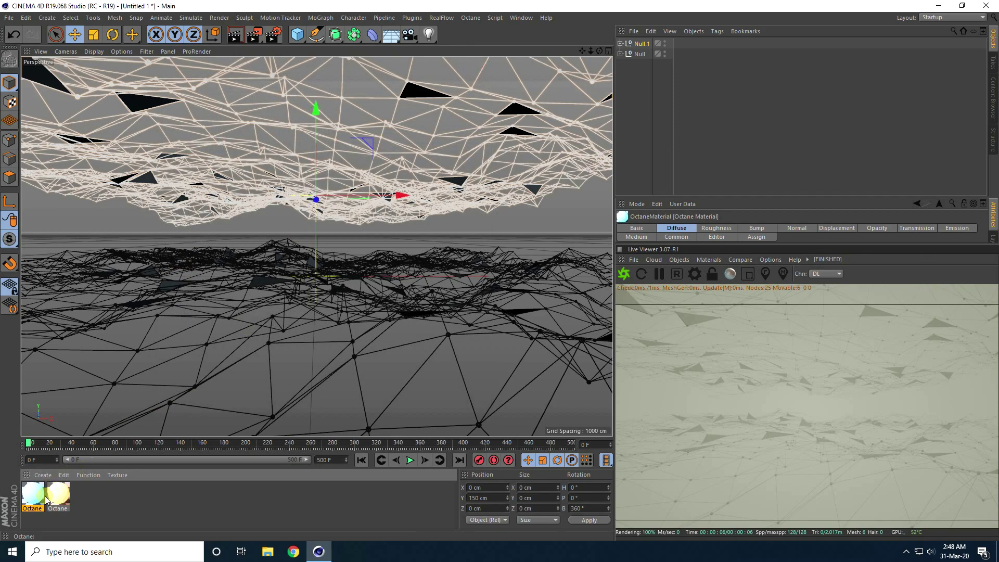
left_click(622, 54)
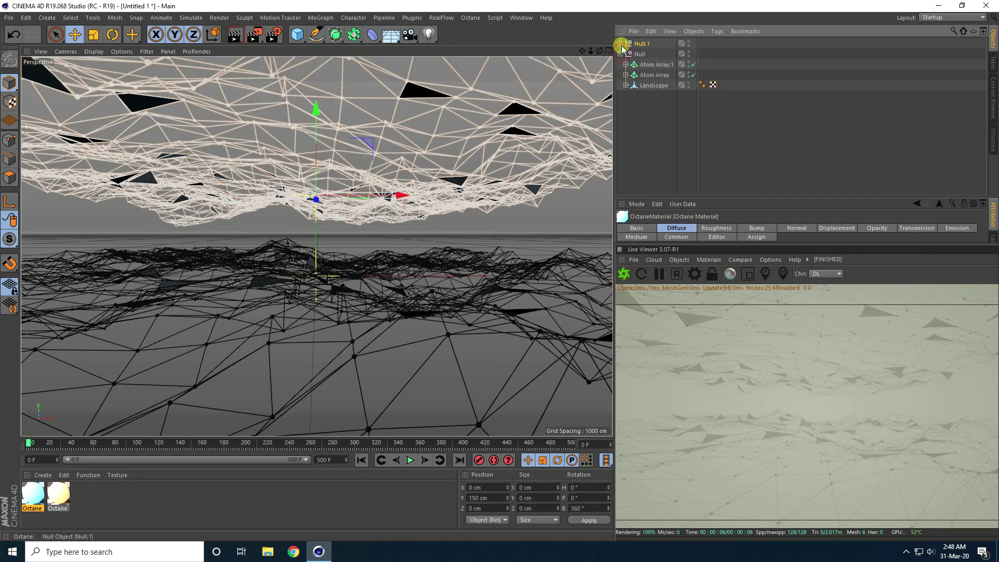
left_click(620, 44)
left_click_drag(49, 500, 656, 118)
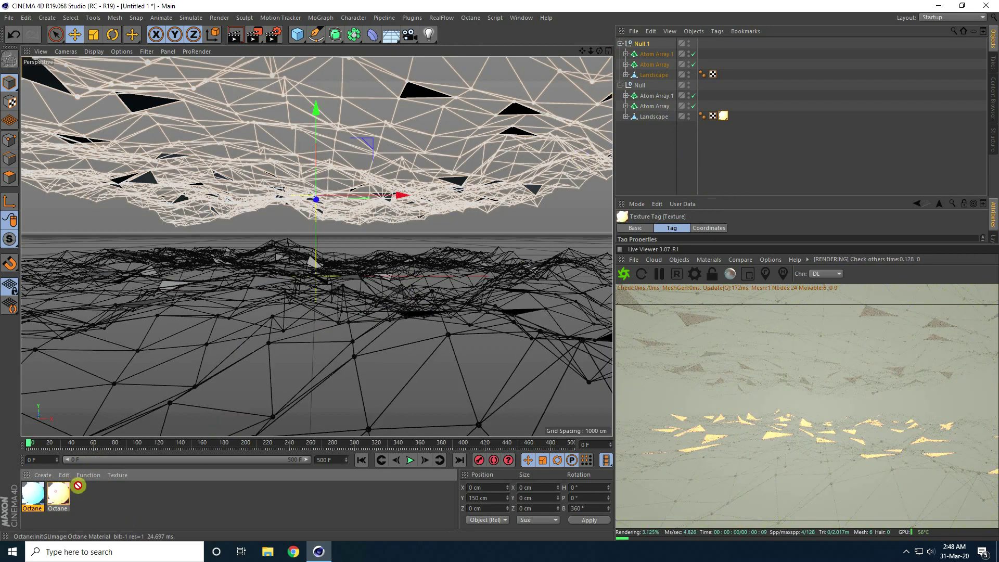
left_click_drag(78, 486, 649, 102)
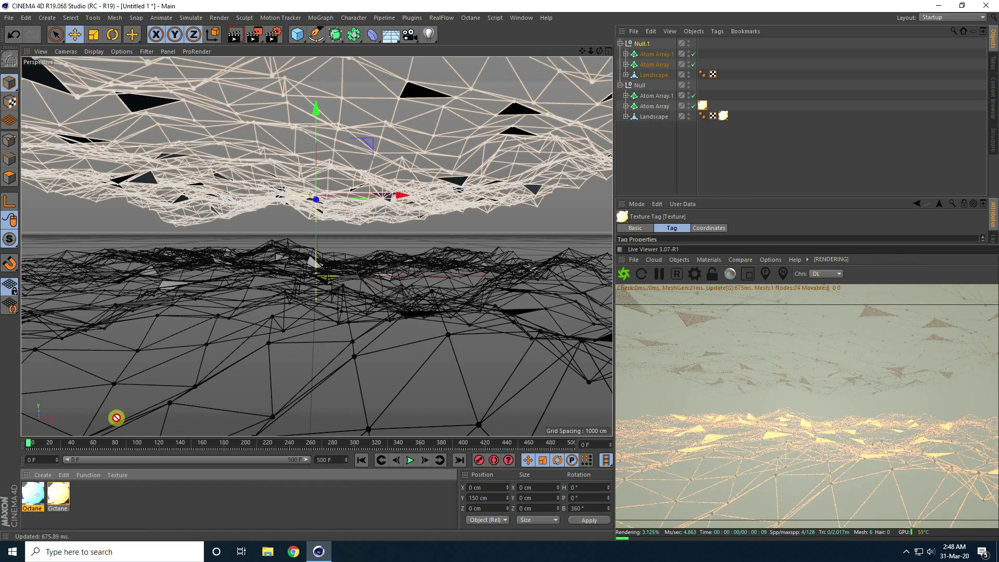
left_click_drag(116, 417, 669, 75)
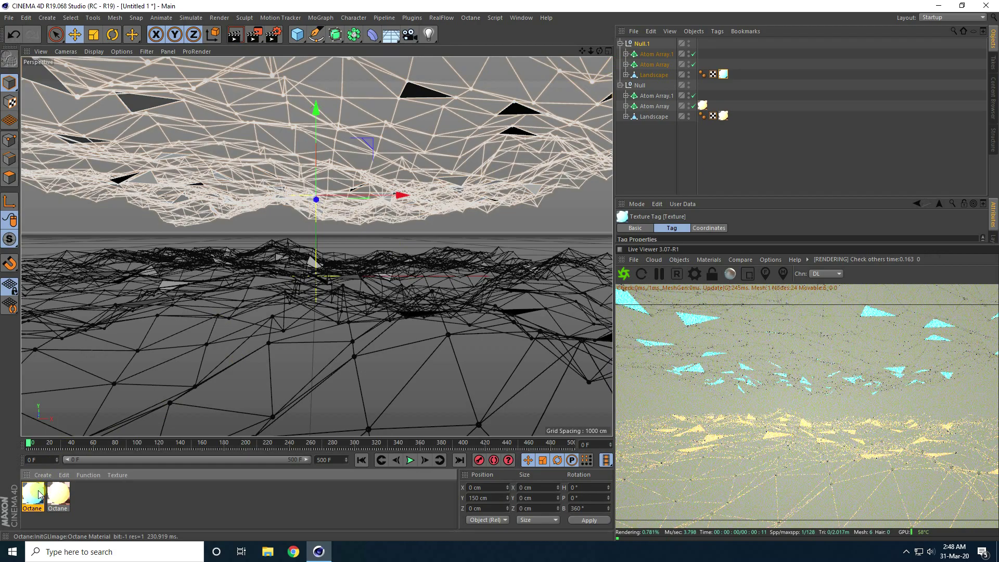
left_click_drag(39, 495, 660, 64)
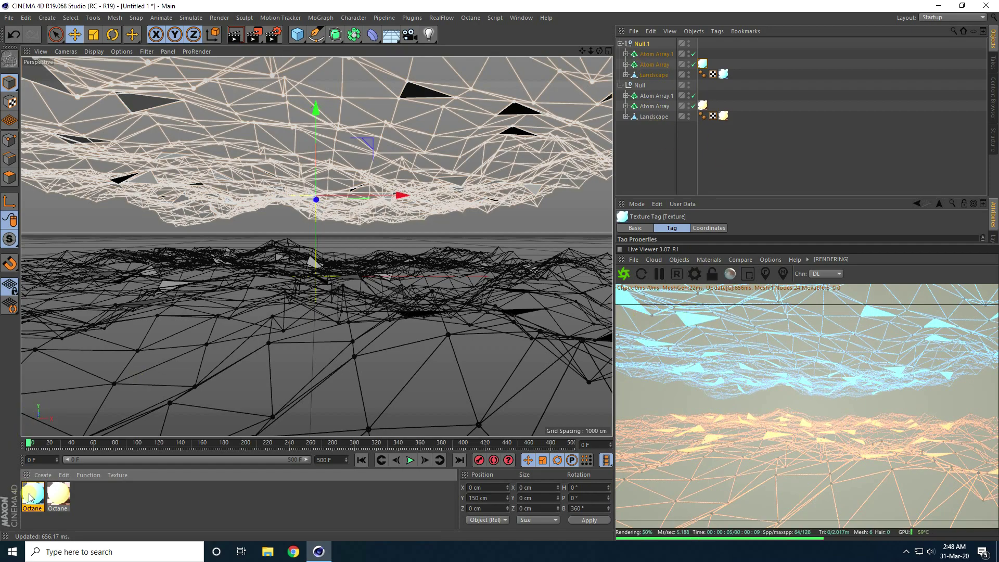
- Duplicate the orange emission material and set the copy's Blackbody Emission power to 100
left_click(61, 499)
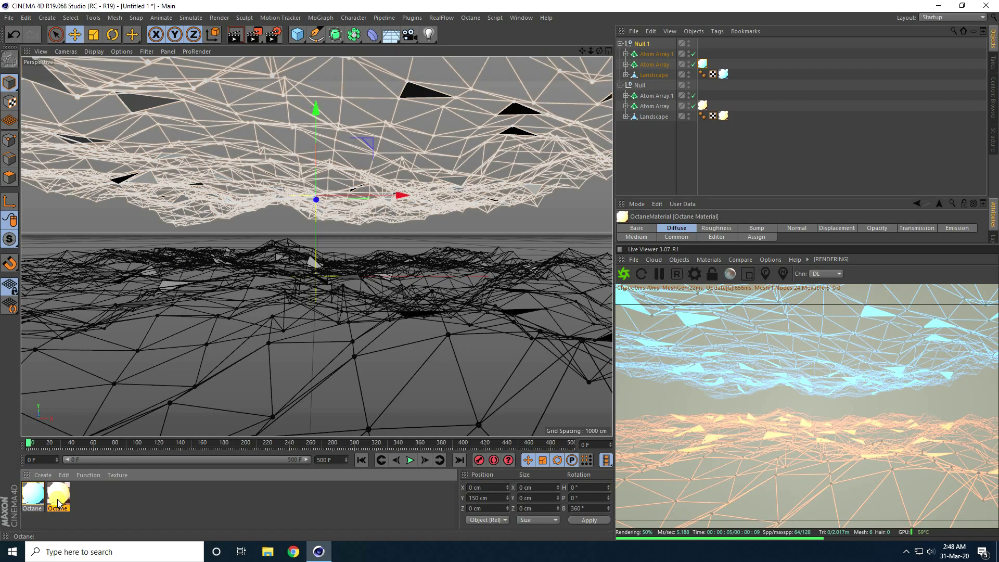
key("ctrl+v")
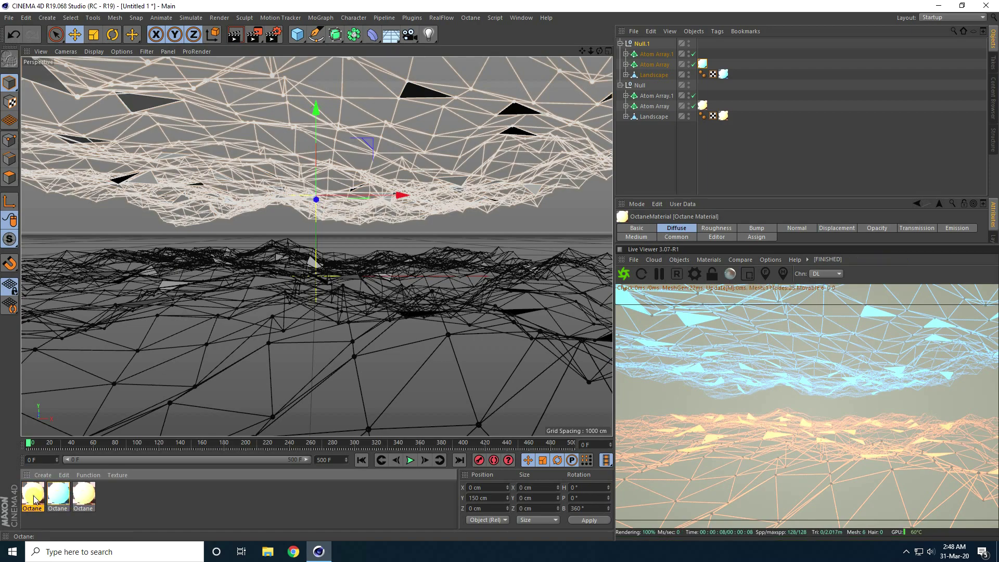
double_click(33, 497)
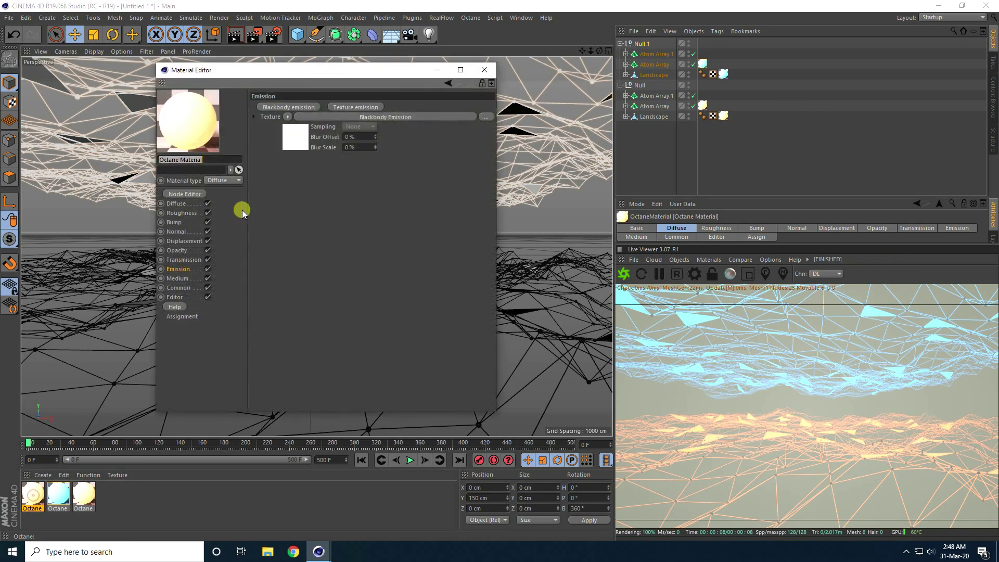
left_click(301, 136)
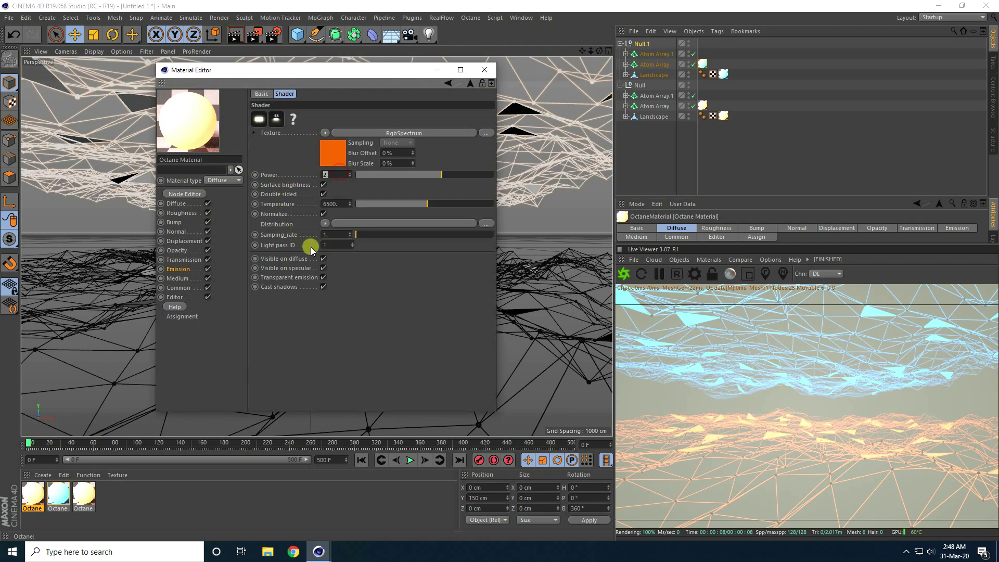
type("100")
key("Return")
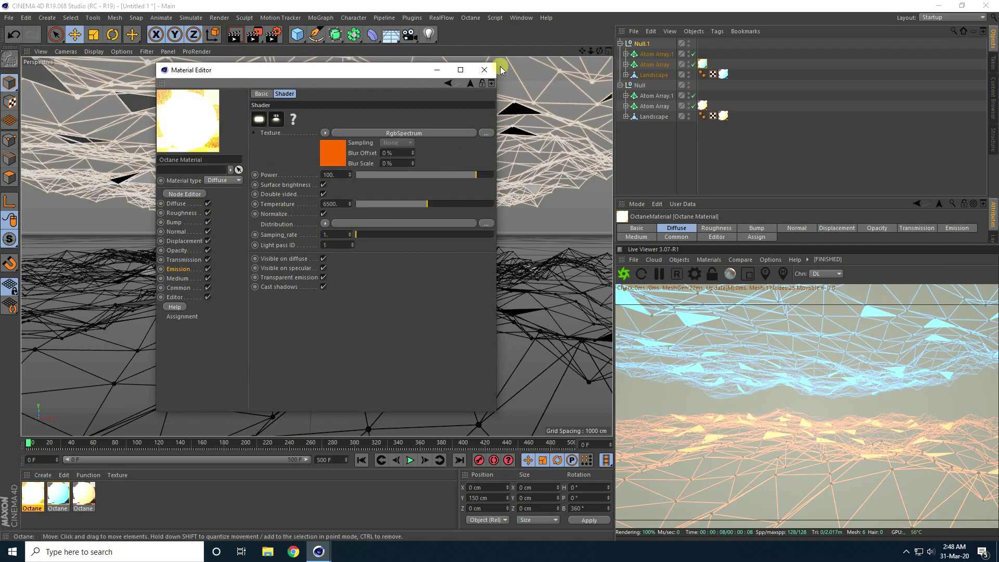
left_click(483, 70)
- Duplicate the light blue emission material and set the copy's Blackbody Emission power to 100
left_click(56, 497)
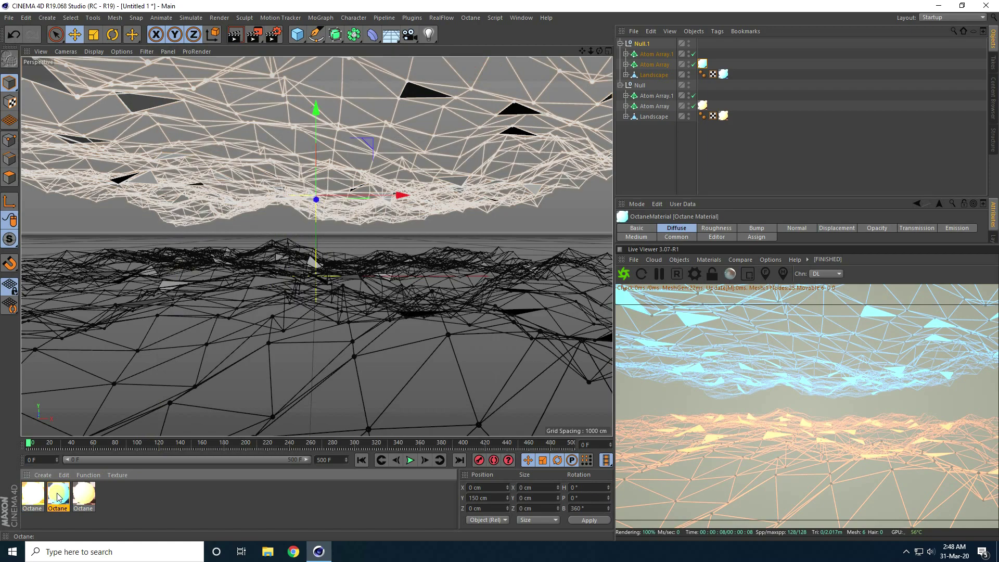
key("ctrl+c")
key("ctrl+v")
double_click(32, 494)
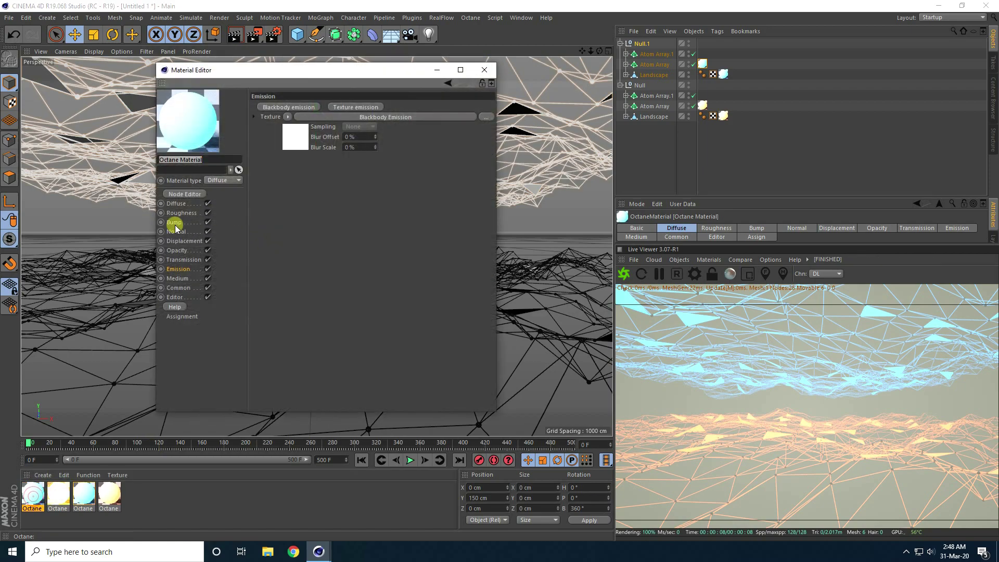
left_click(281, 141)
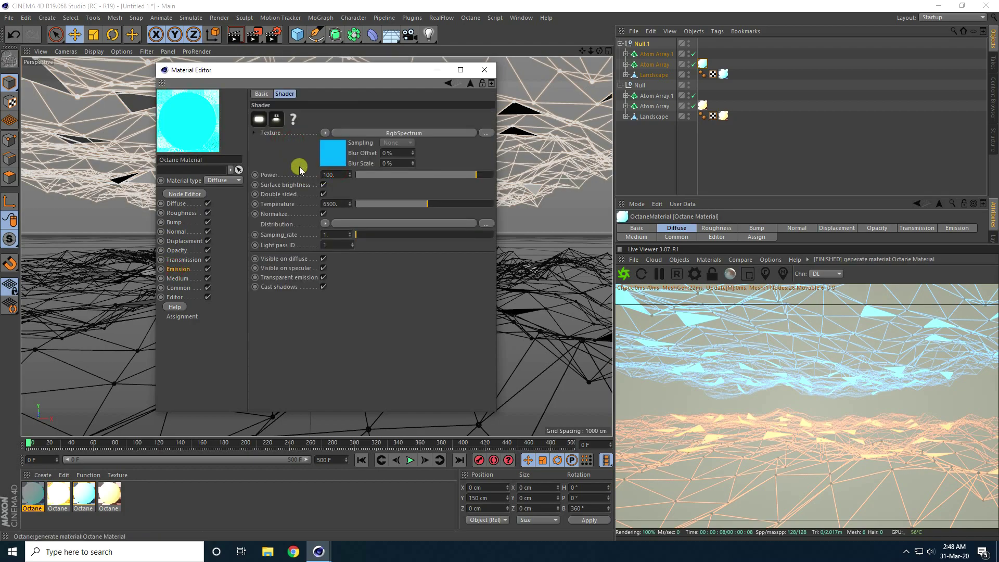
left_click(485, 69)
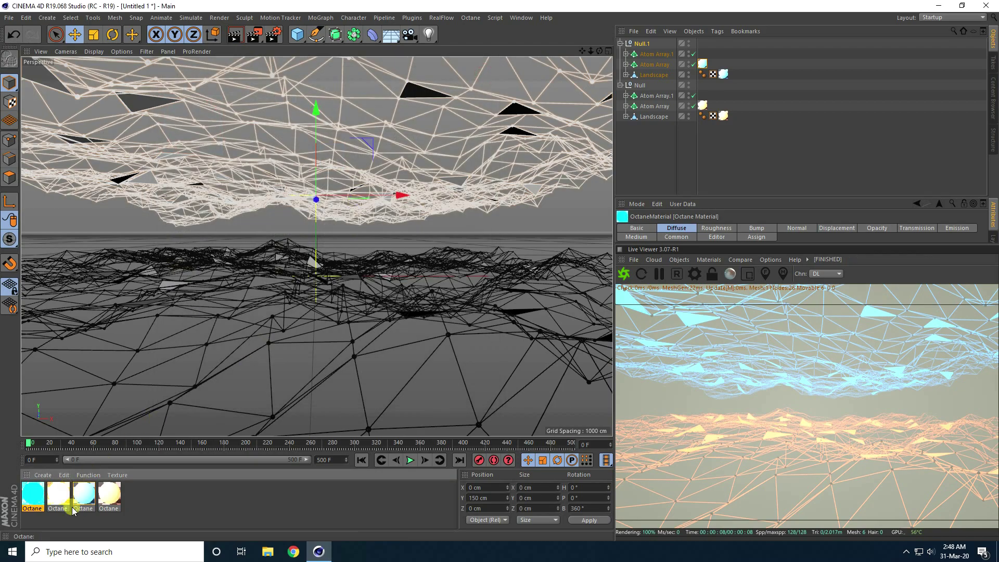
- Assign the brighter orange copy to Atom Array.1 in Null and the brighter blue copy to Atom Array.1 in Null.1
left_click(59, 497)
left_click_drag(58, 503, 657, 97)
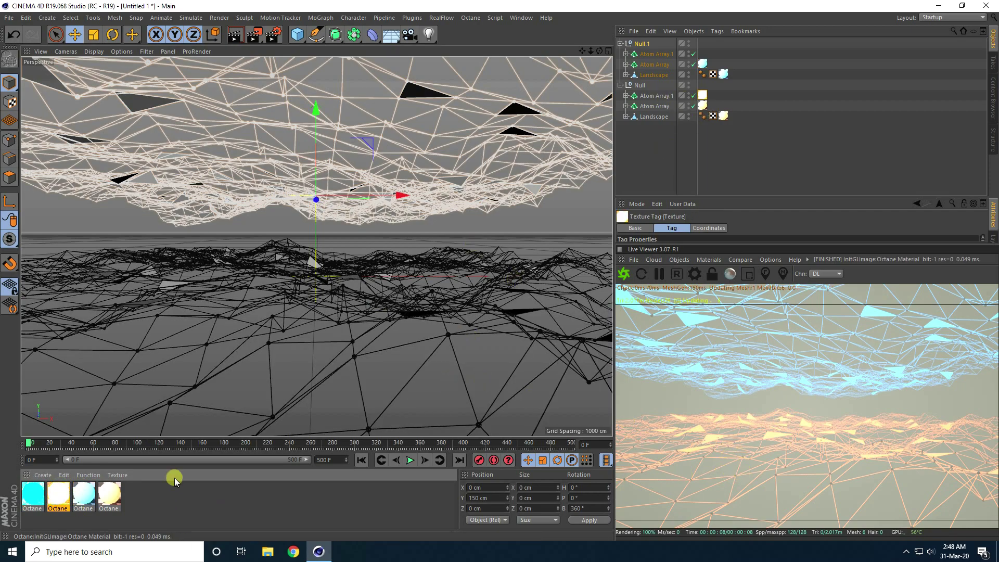
left_click_drag(52, 487, 651, 54)
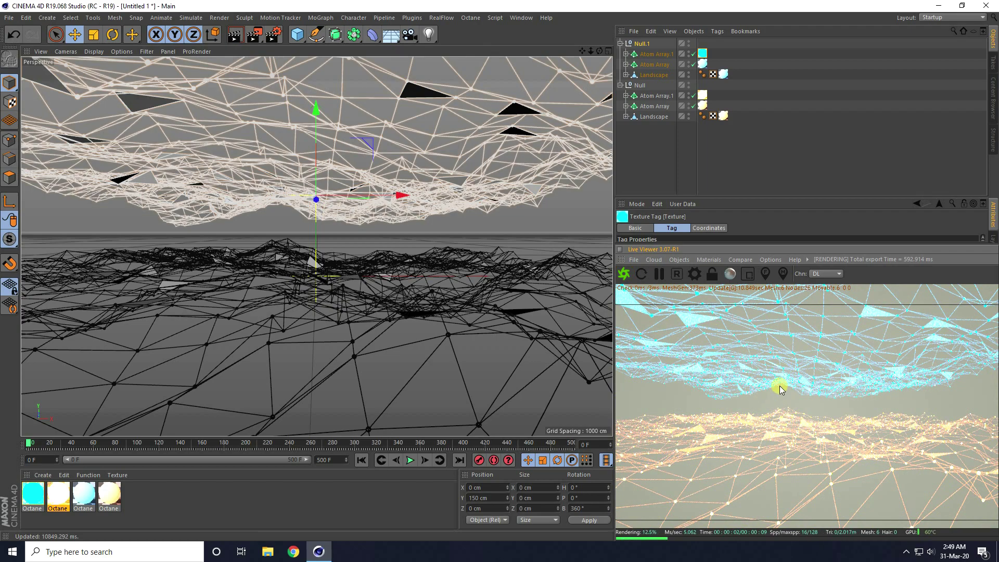
- Add an Octane Hdri Environment and lower its power to 0.0001 for a black background
left_click(678, 260)
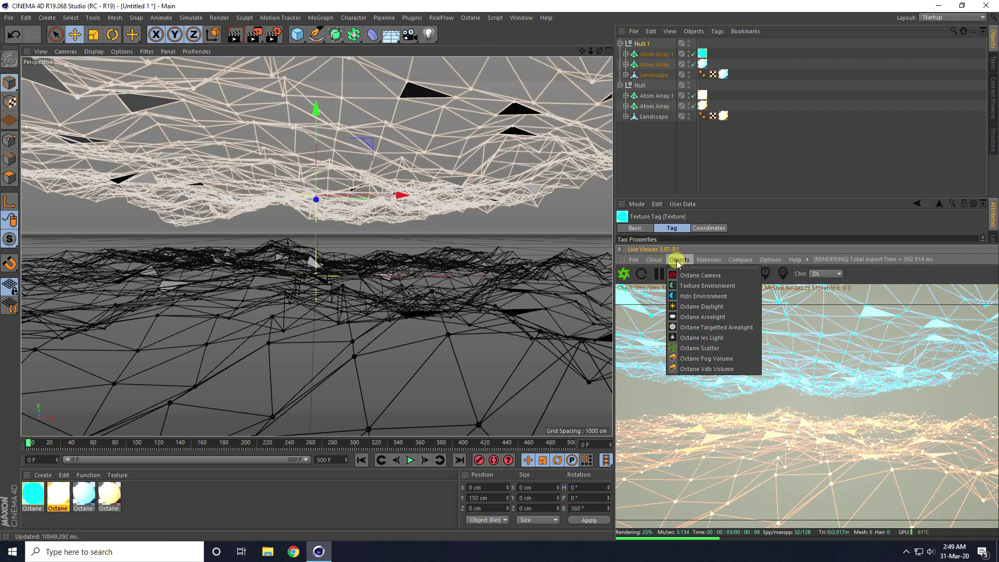
left_click(711, 297)
left_click_drag(711, 202, 706, 96)
left_click_drag(714, 204, 669, 207)
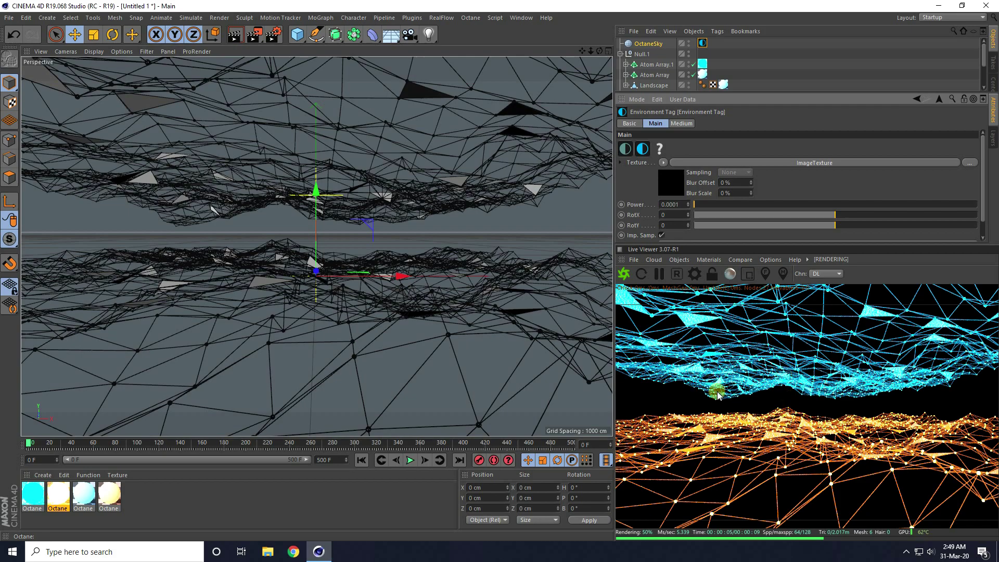
- Add an Octane Camera and enable its post processing with a bloom power of 10
left_click(679, 259)
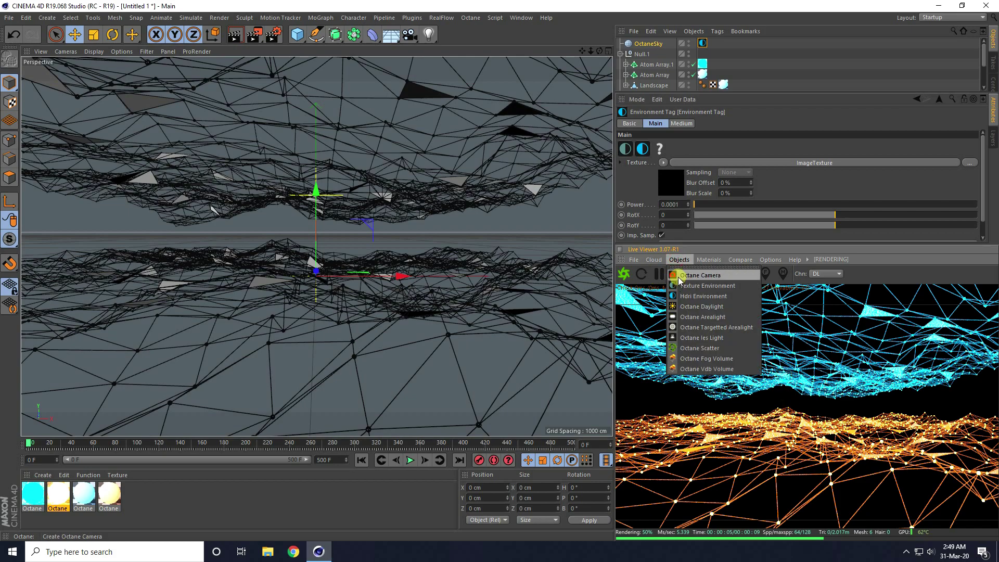
left_click(679, 278)
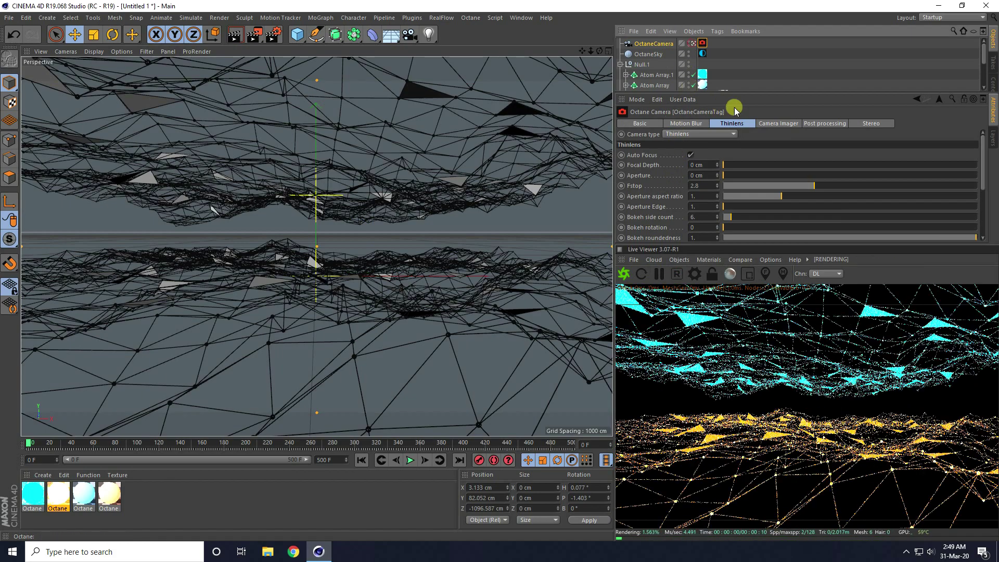
left_click(818, 126)
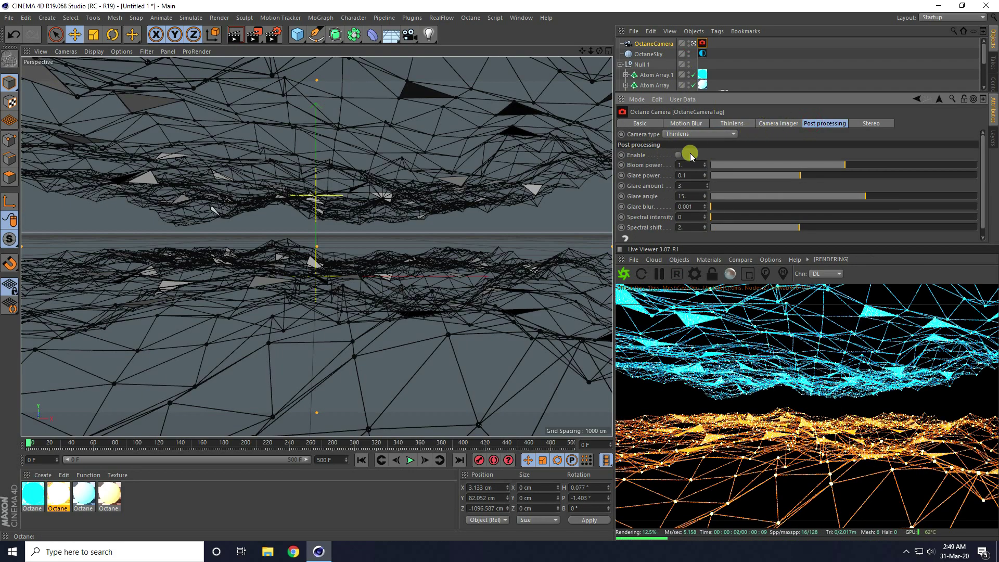
left_click(678, 155)
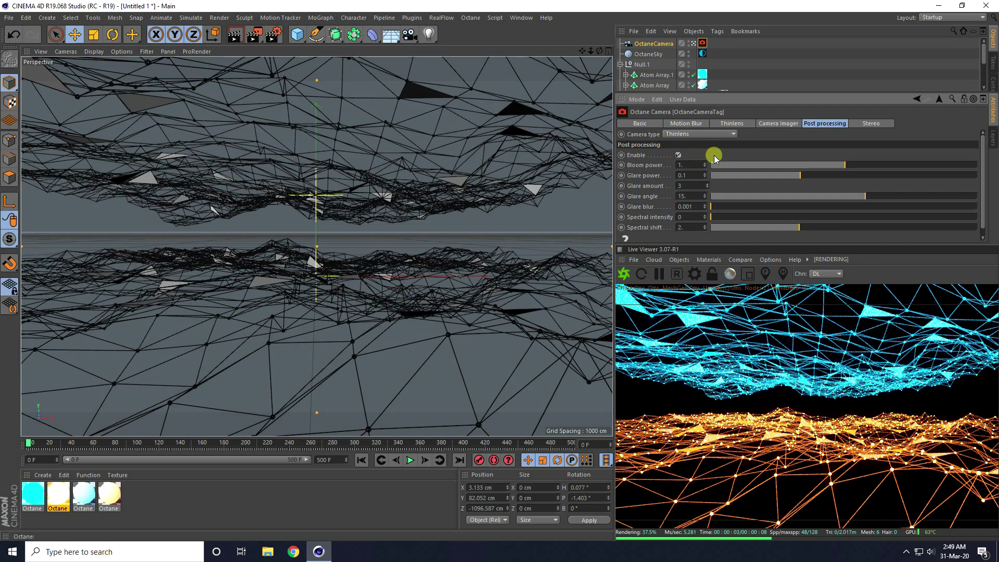
double_click(686, 165)
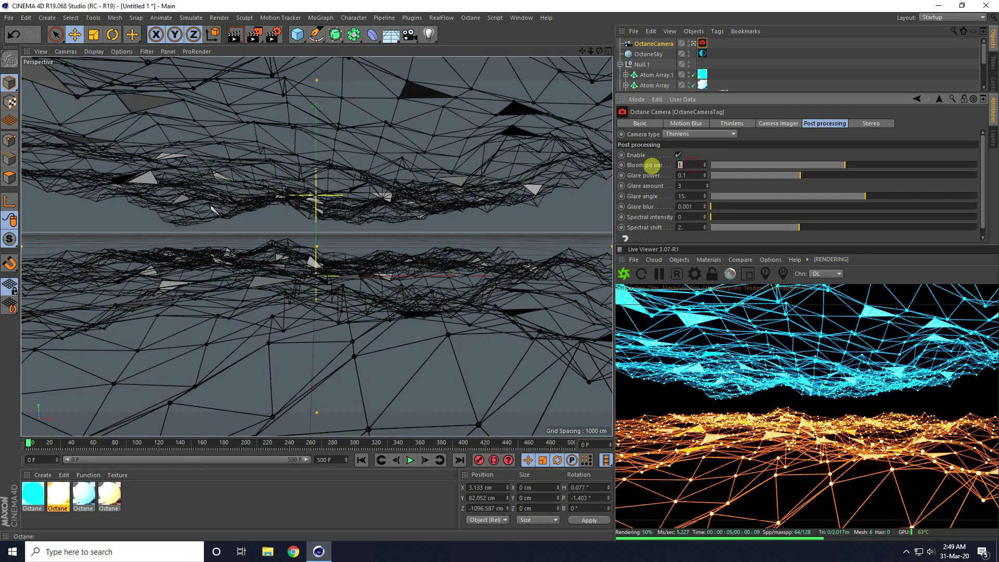
type("10")
key("Return")
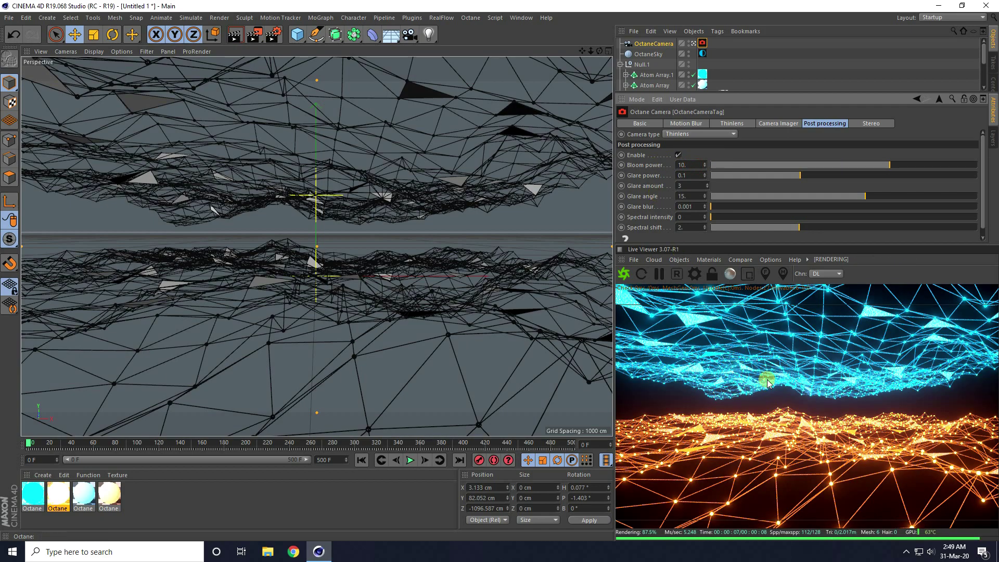
- Enable the Octane camera's Camera Imager and Neutral response, with exposure and gamma both set to 0.9
left_click(773, 124)
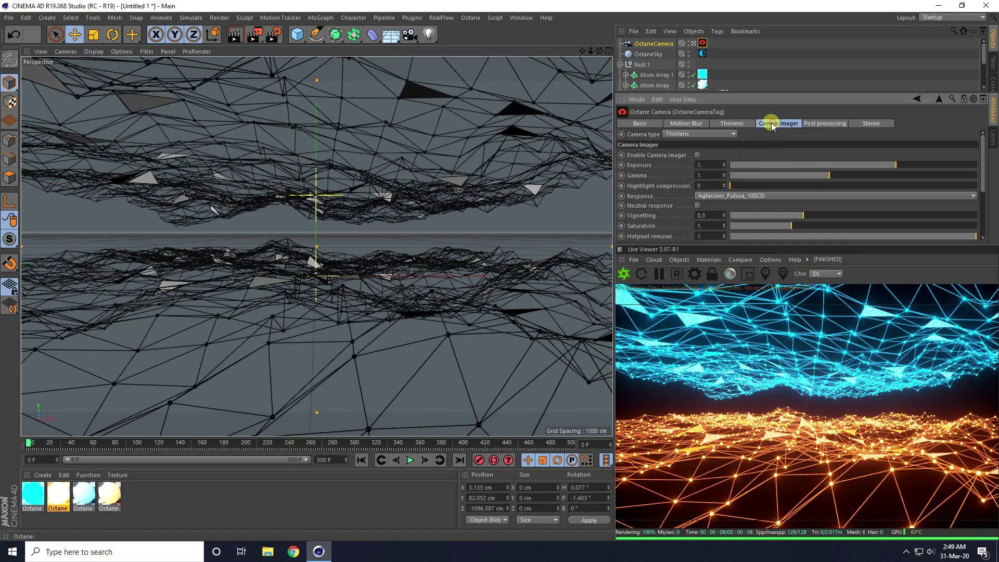
left_click(698, 155)
left_click(711, 165)
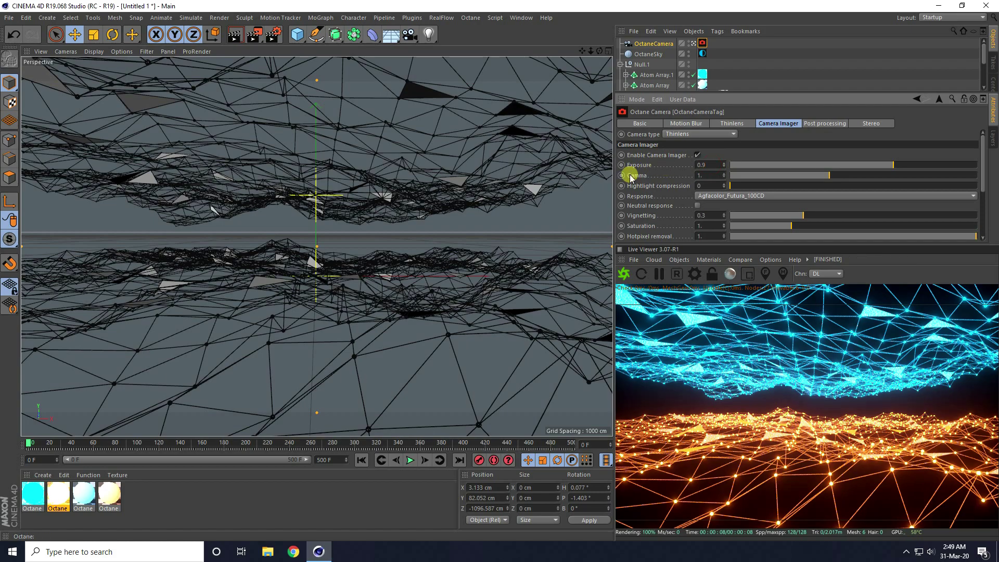
left_click(713, 175)
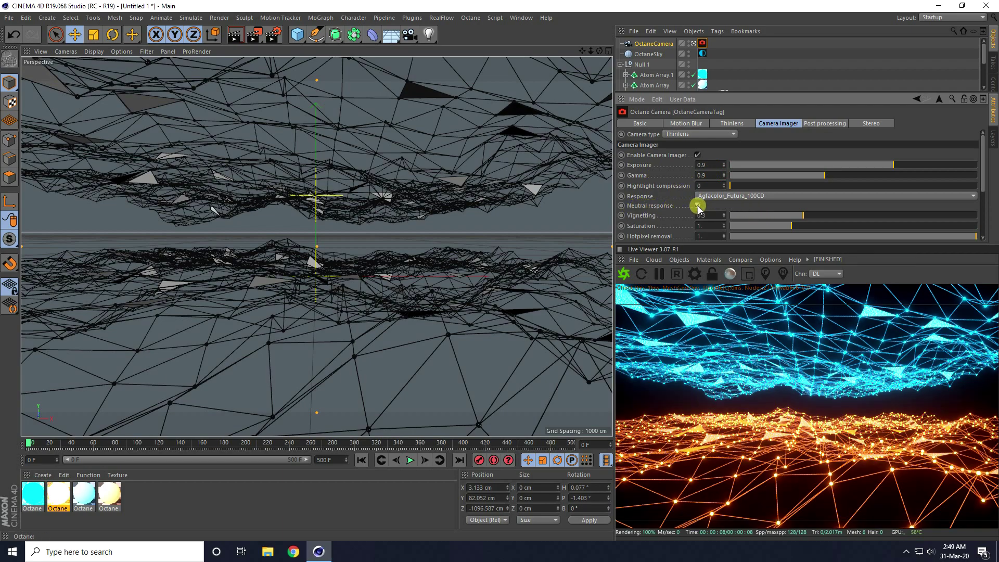
- Set the Camera Imager's Saturate to white value to 0.1
scroll(755, 201, "down", 3)
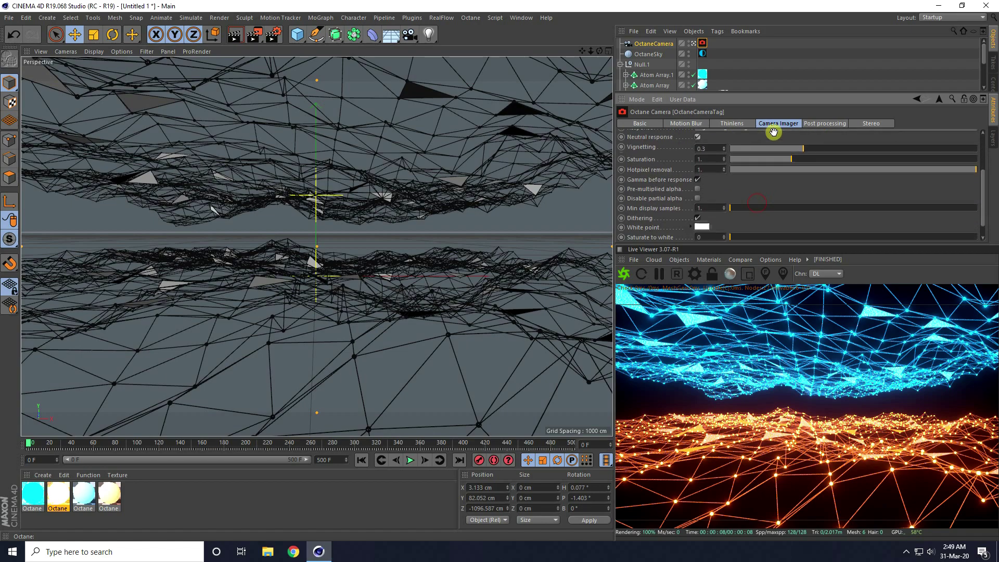
scroll(774, 132, "down", 1)
left_click(700, 219)
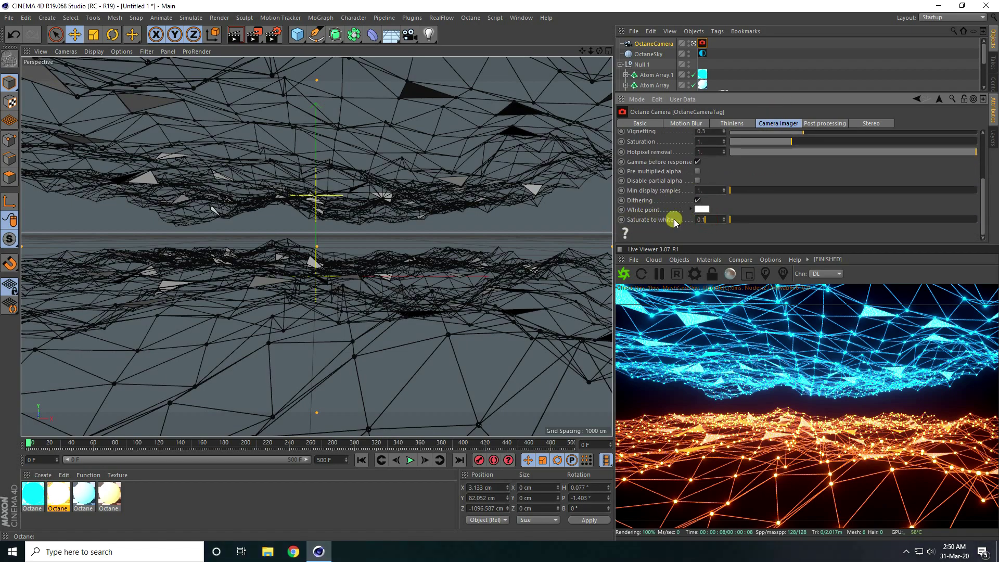
type("1")
key("Return")
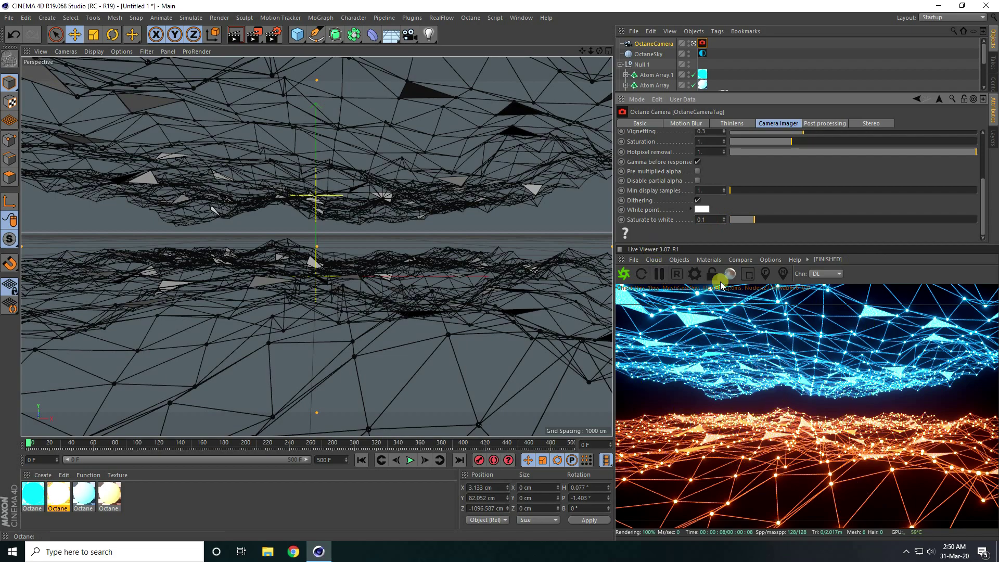
- Set the Octane Directlighting kernel to 512 max samples and the GI mode to GI_DIFFUSE
left_click(691, 276)
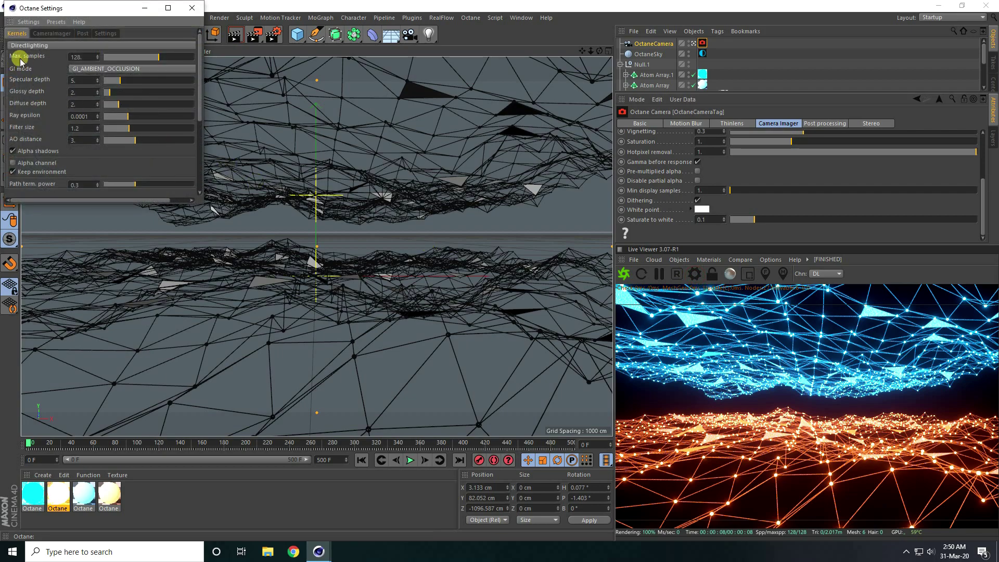
double_click(77, 57)
type("512")
key("Return")
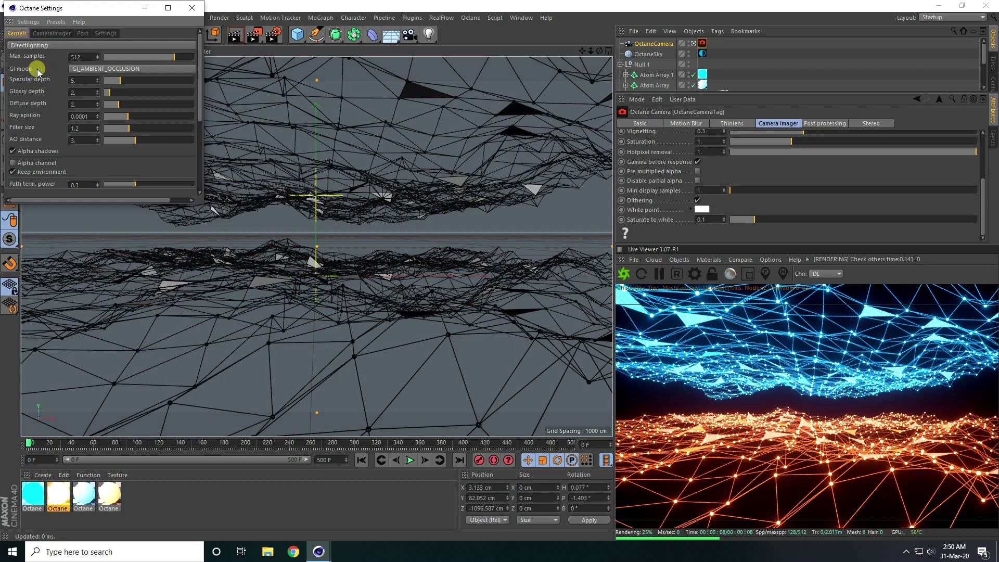
left_click(77, 67)
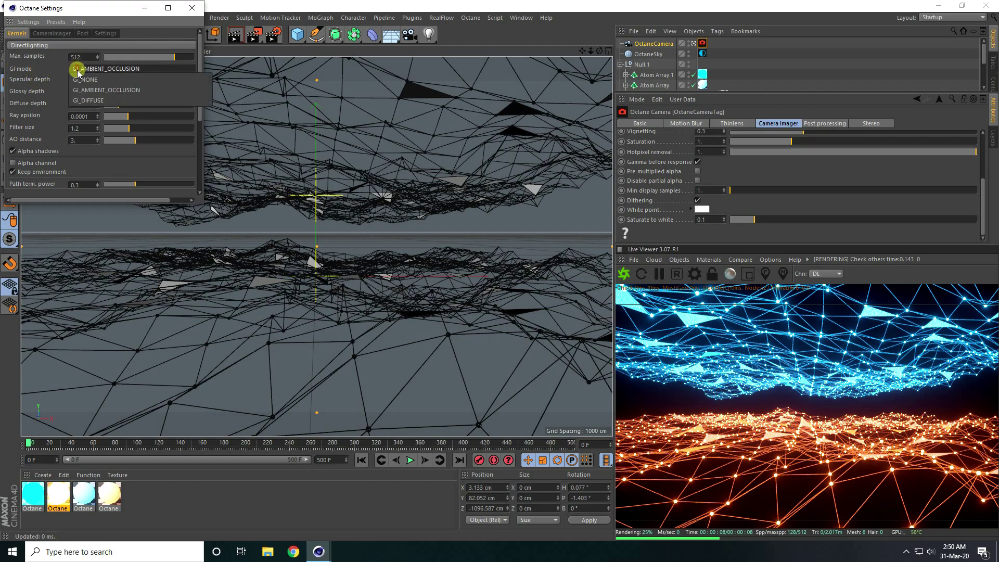
left_click(85, 102)
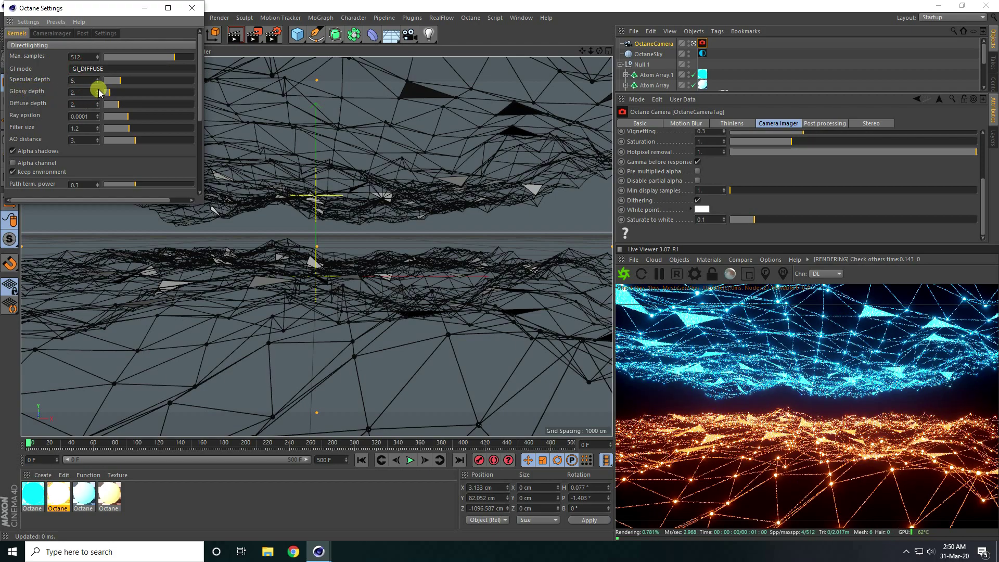
- Set the Directlighting kernel's glossy depth and diffuse depth to 3, closing the Octane settings
left_click(98, 90)
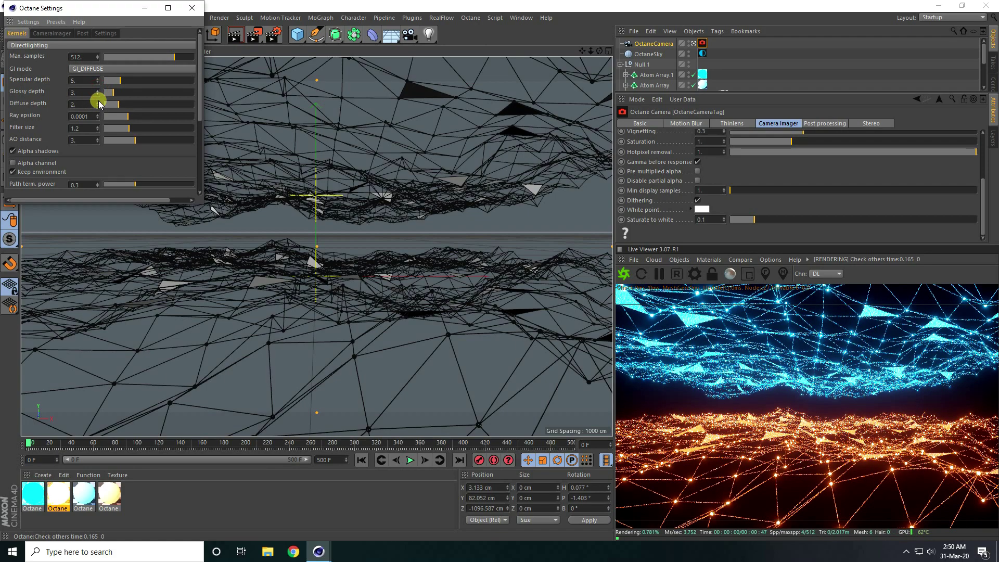
left_click(97, 102)
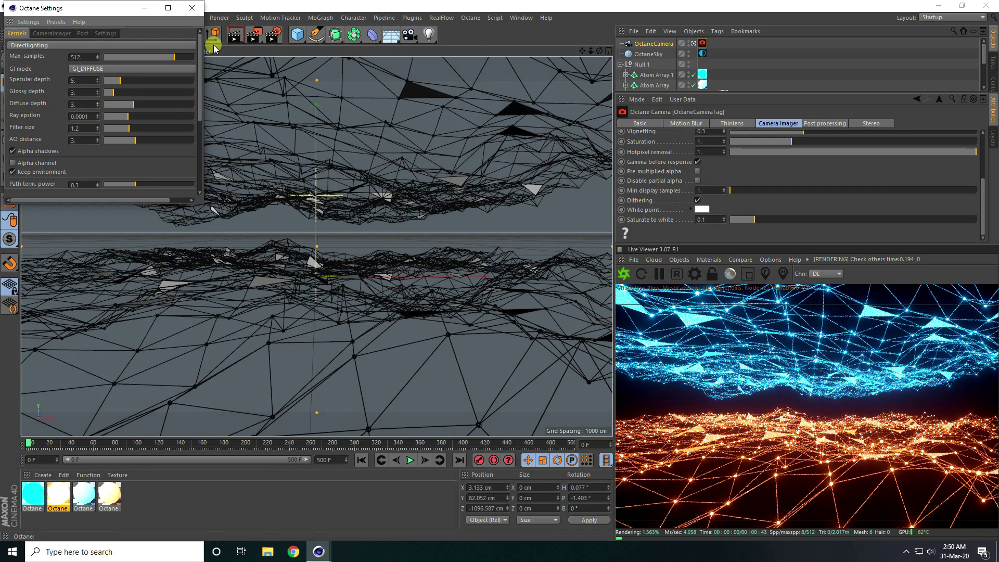
left_click(193, 8)
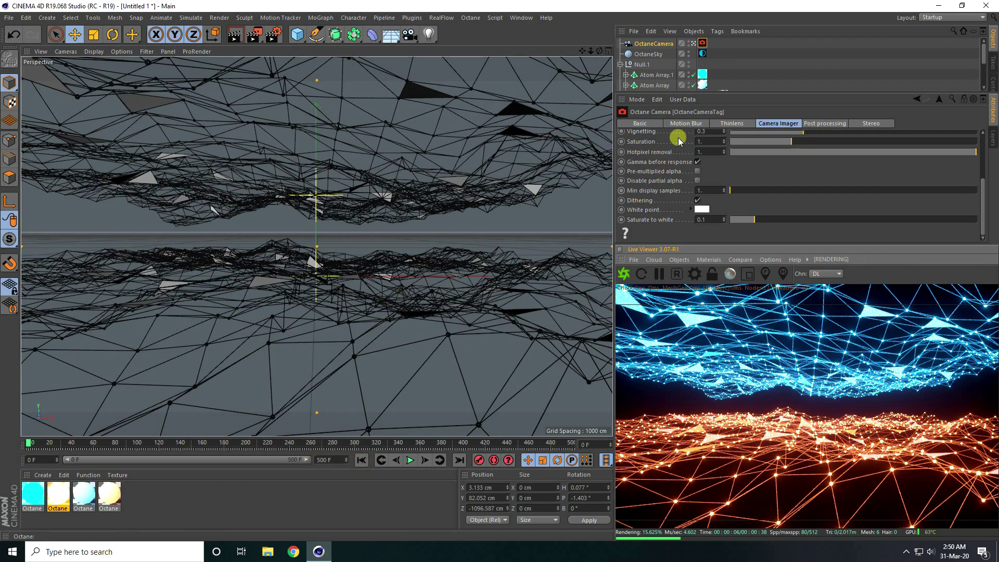
- Zero the Octane camera's rotation and X position, and set its Y position to 70 cm
left_click(648, 44)
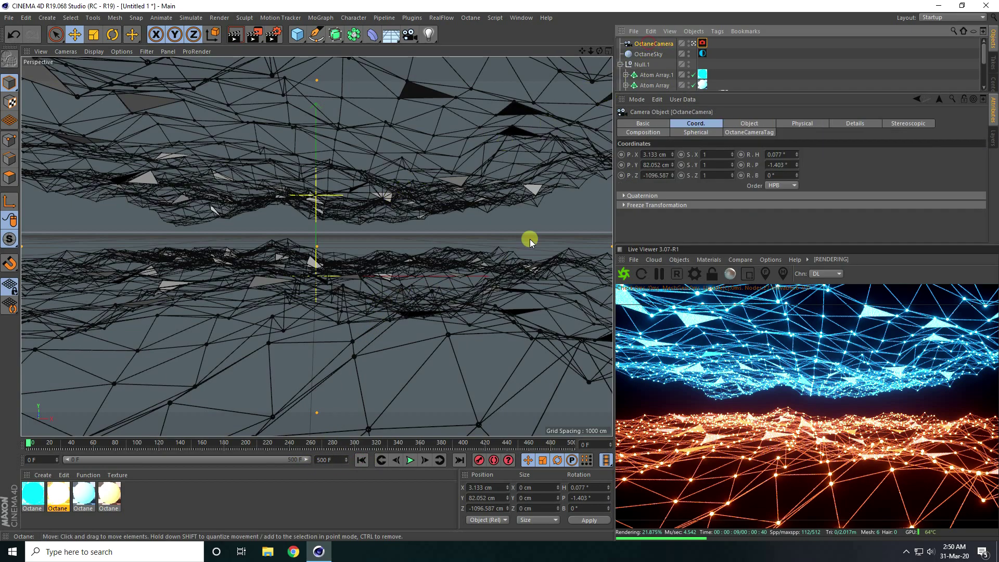
left_click(583, 488)
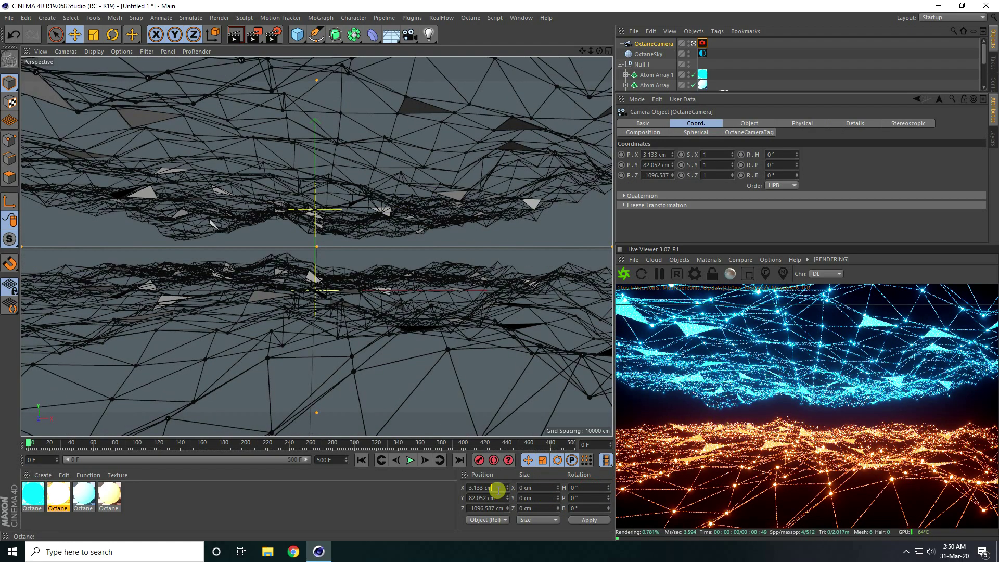
left_click(498, 487)
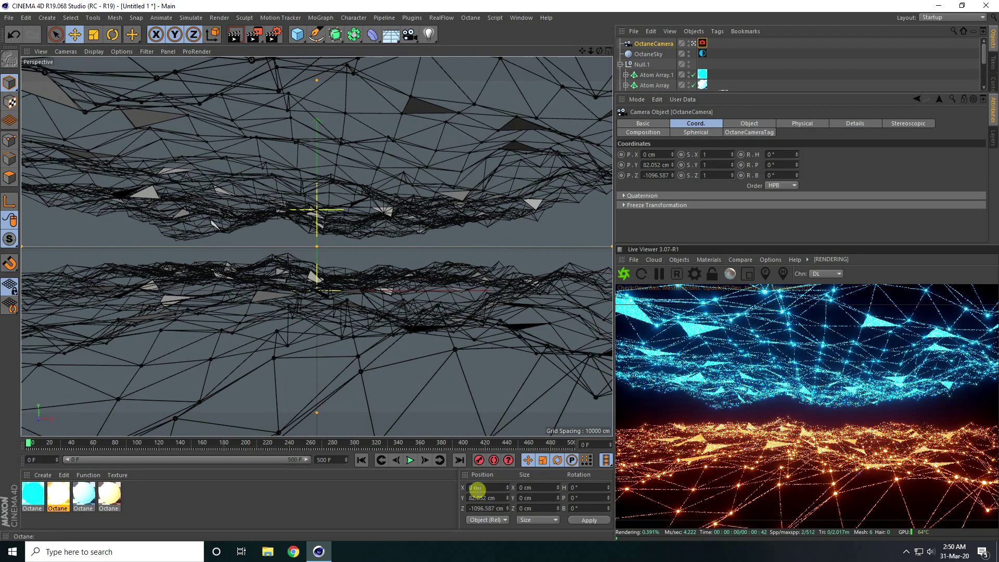
left_click(490, 498)
type("7")
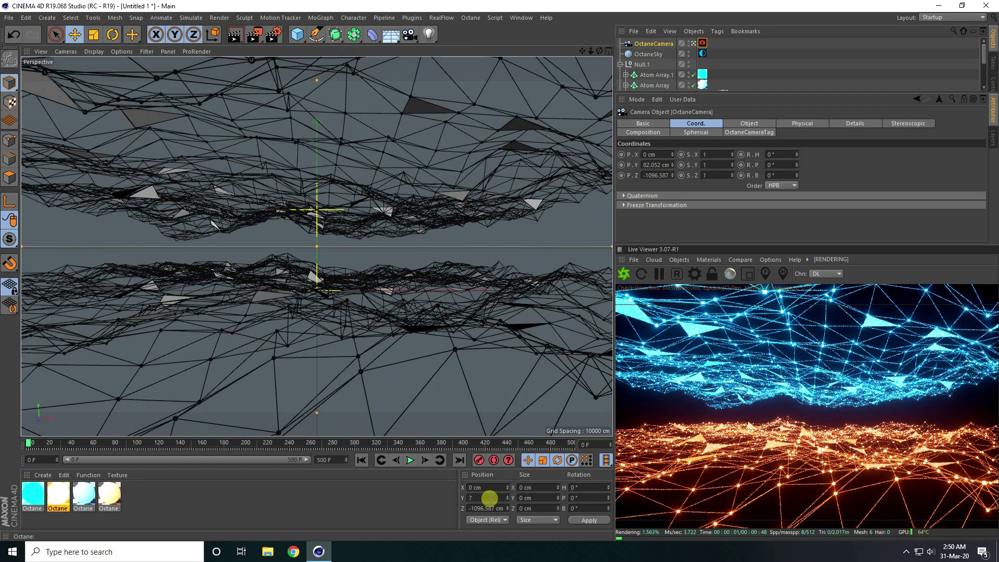
type("0")
key("Return")
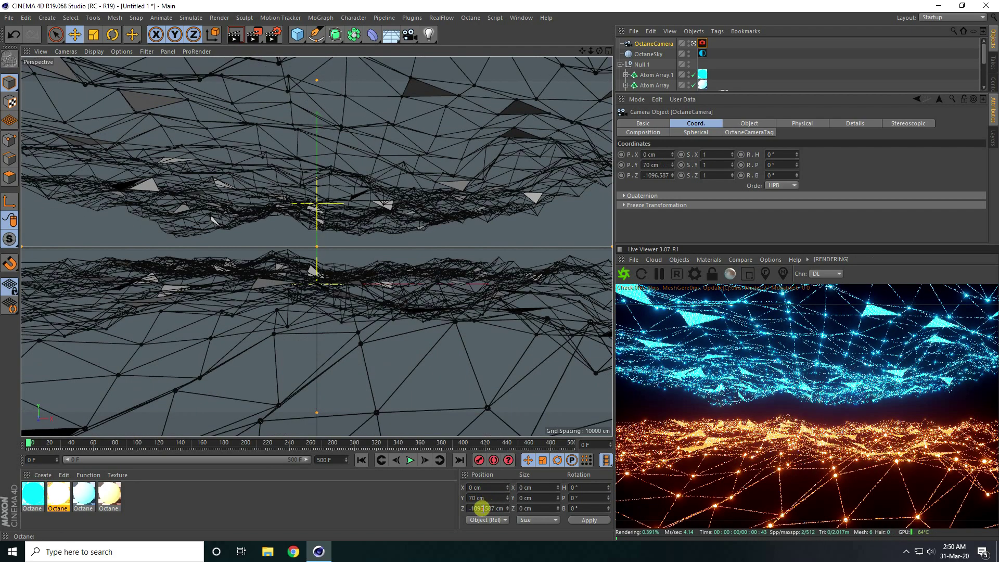
- Try a Z position of -1500 cm for the Octane camera
left_click(490, 508)
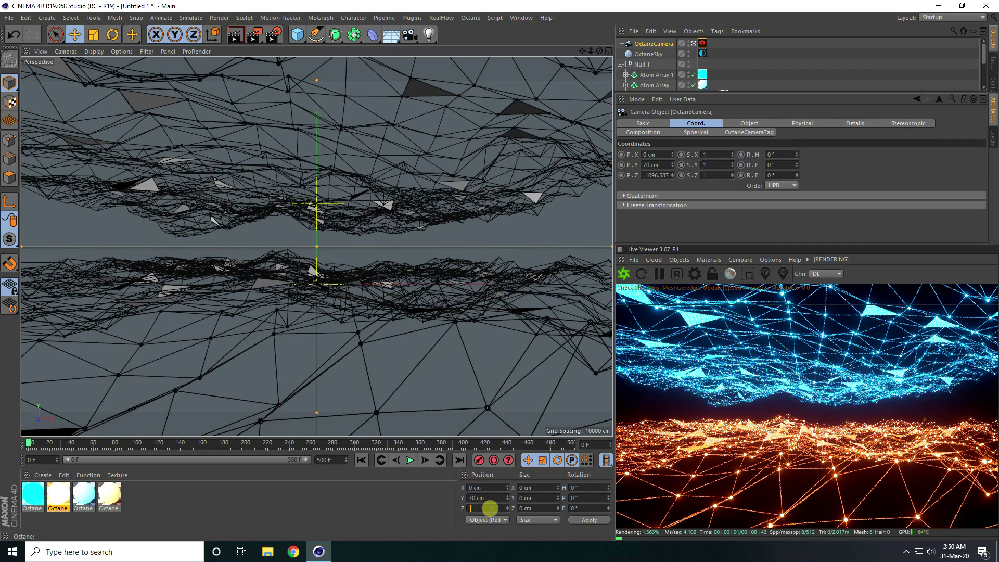
type("-1500")
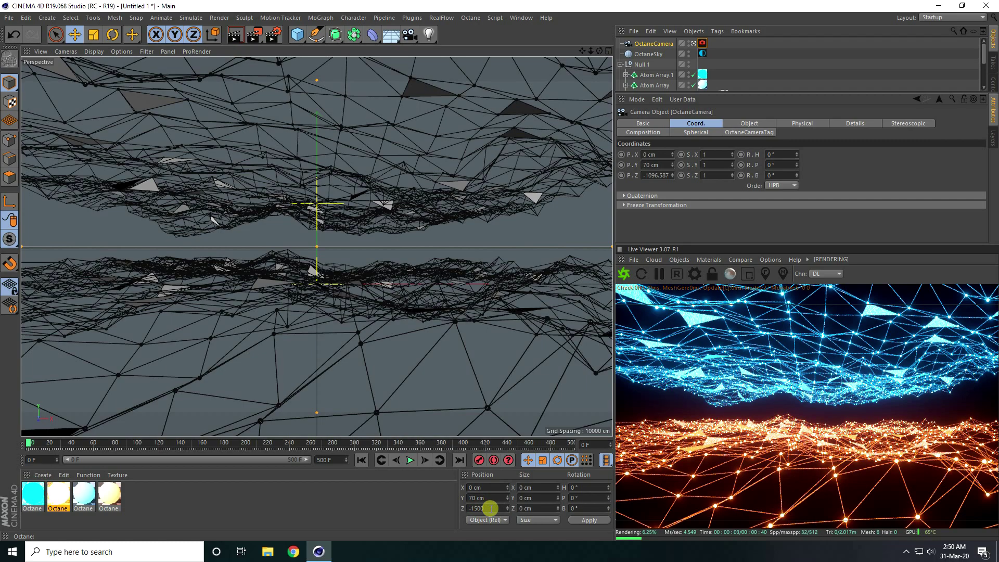
key("Return")
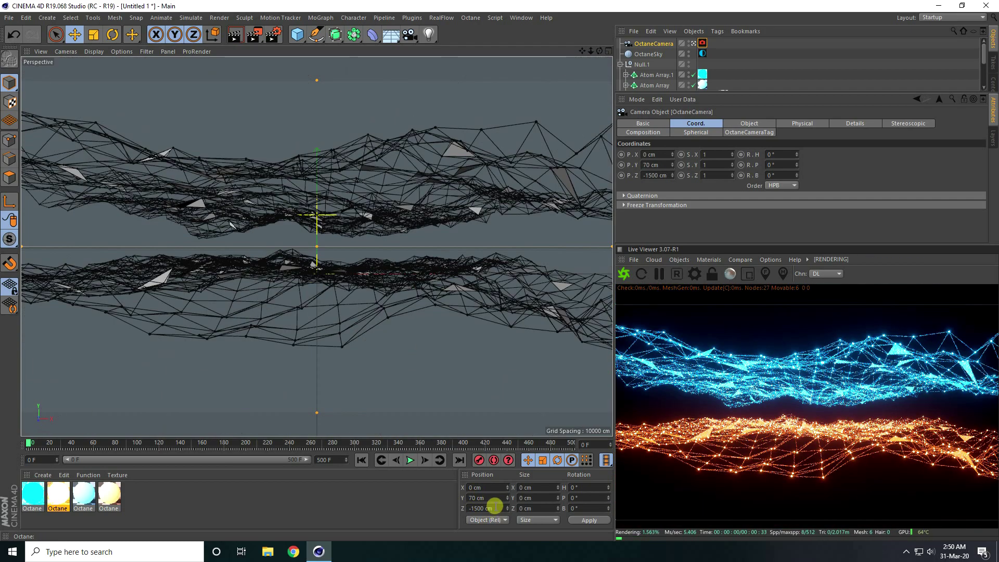
- Set the Octane camera's Z position to -1000 cm
type("-100")
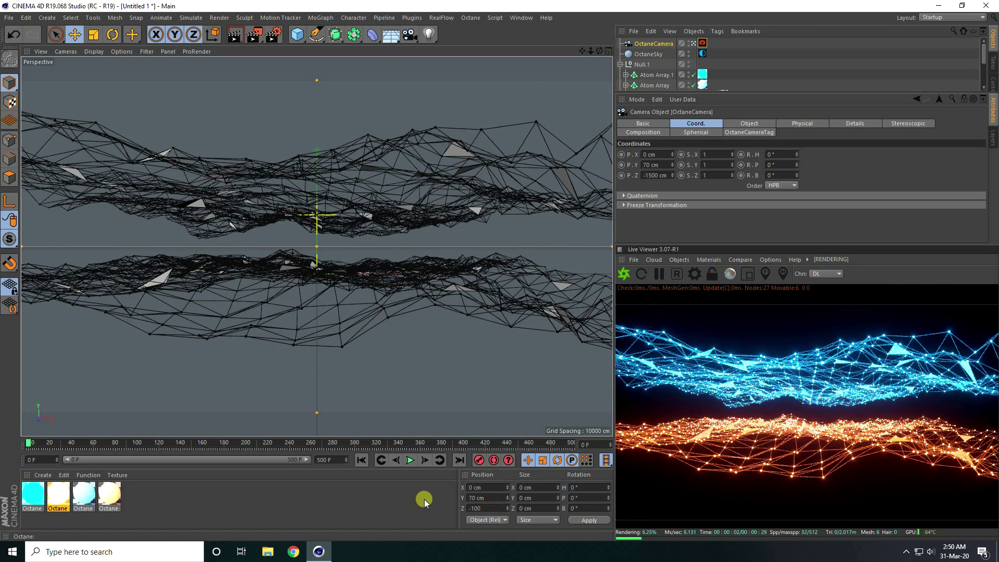
type("0")
key("Return")
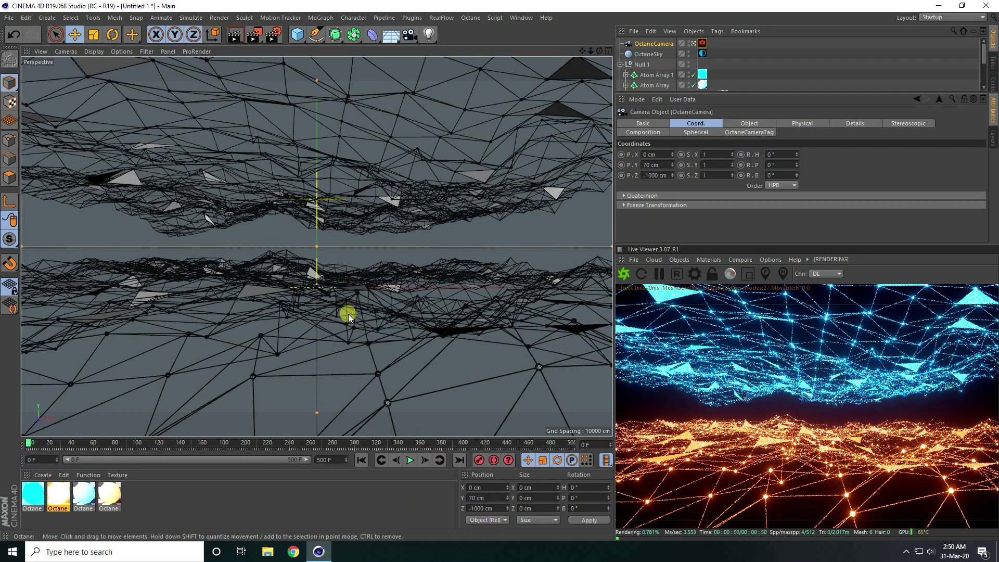
- Show the top view and record a keyframe of the Octane camera's transform at frame 0
middle_click(489, 209)
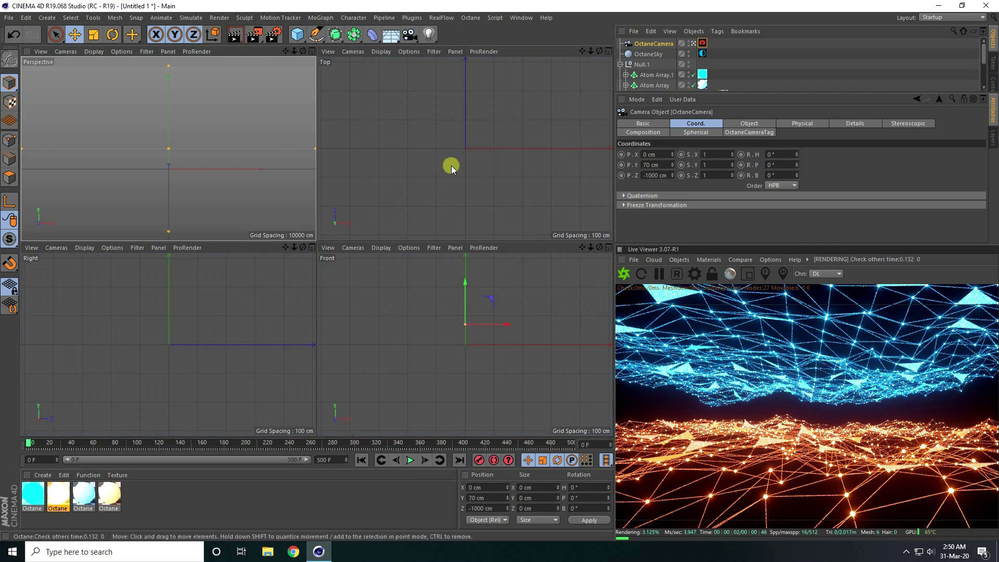
middle_click(452, 168)
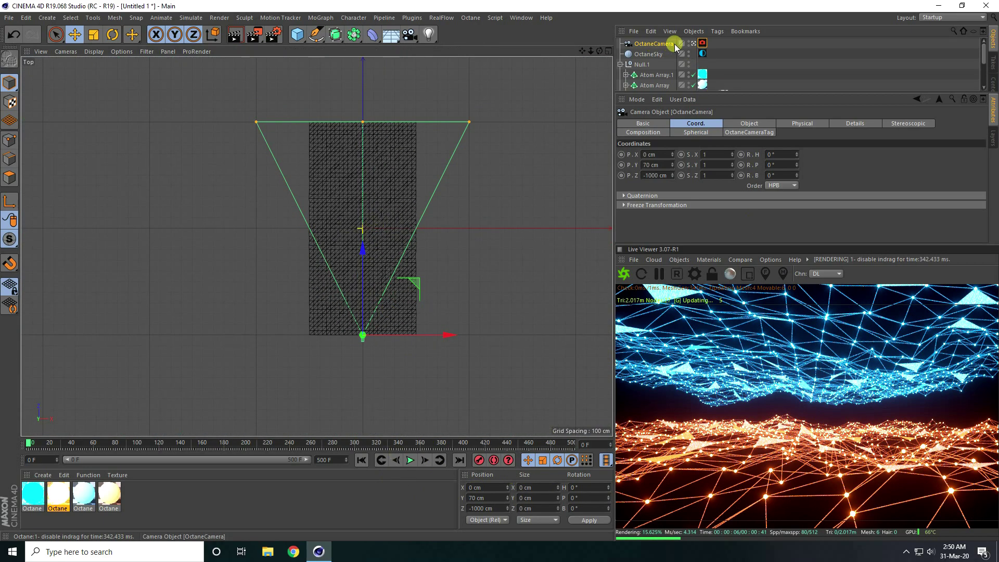
left_click(492, 462)
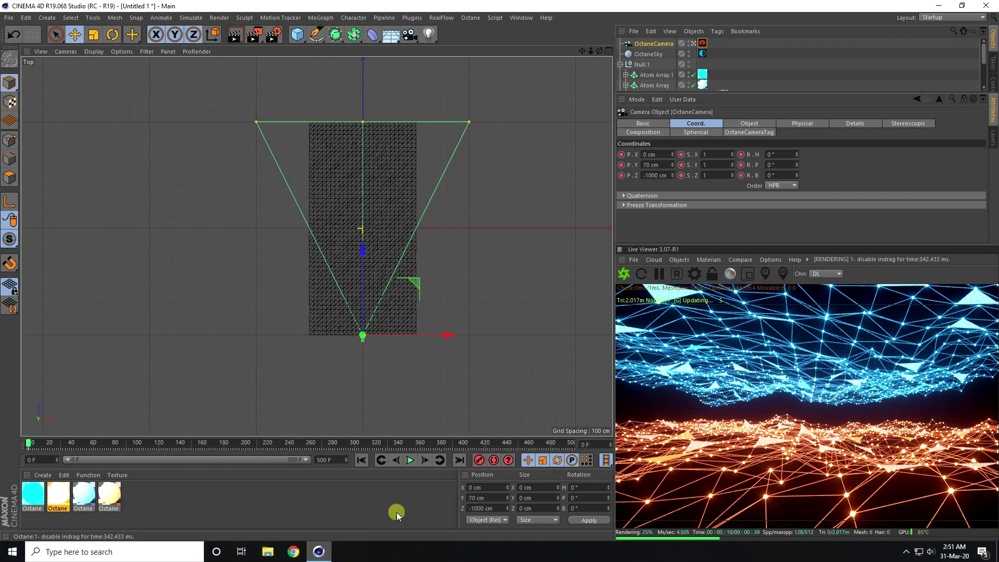
- At frame 500, move the camera forward through the plexus to a Z position of 300 cm
left_click(460, 460)
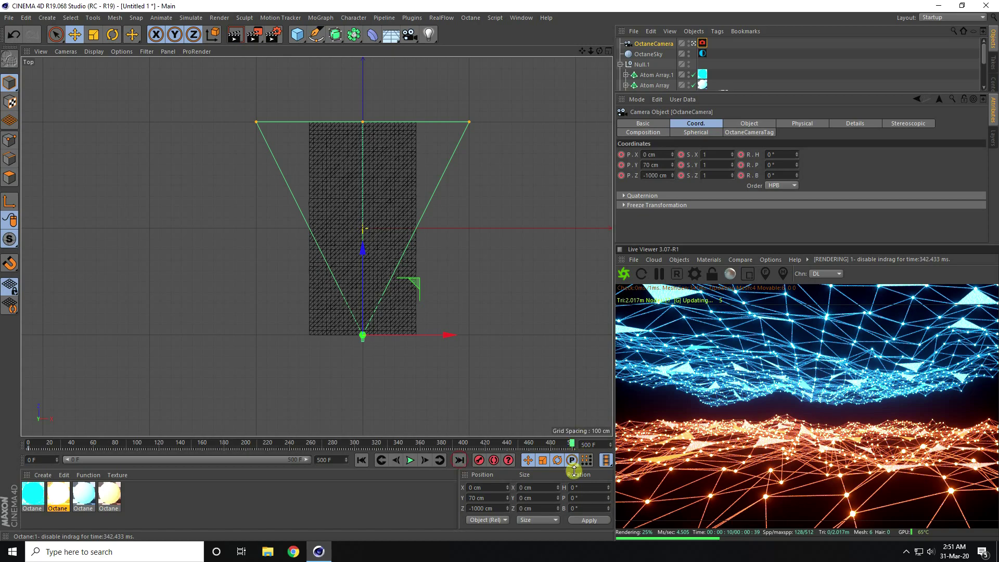
left_click_drag(360, 247, 355, 119)
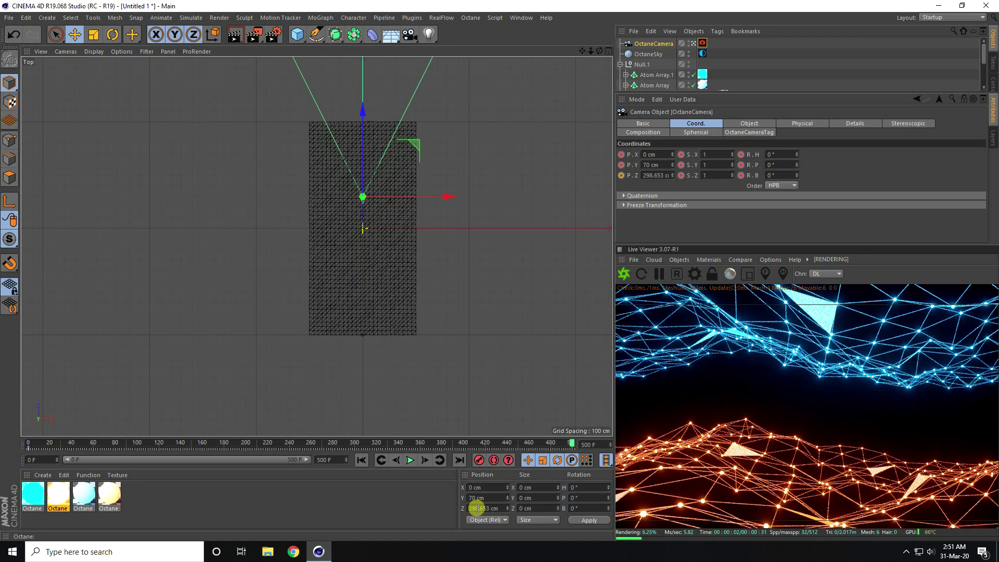
left_click(477, 508)
type("300")
key("Return")
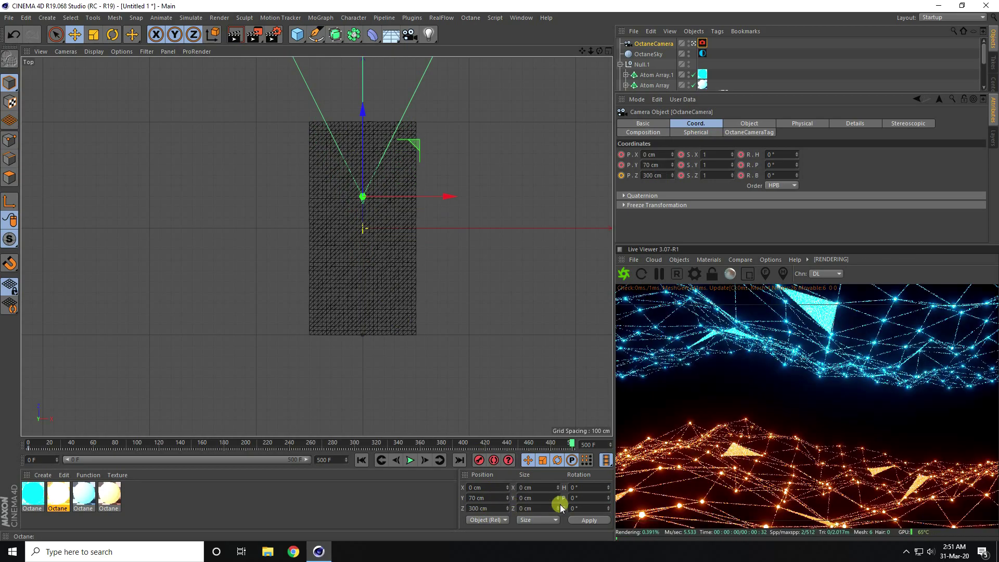
- Set the camera's bank rotation to 360° at frame 500 and record the keyframe
left_click(591, 508)
type("36")
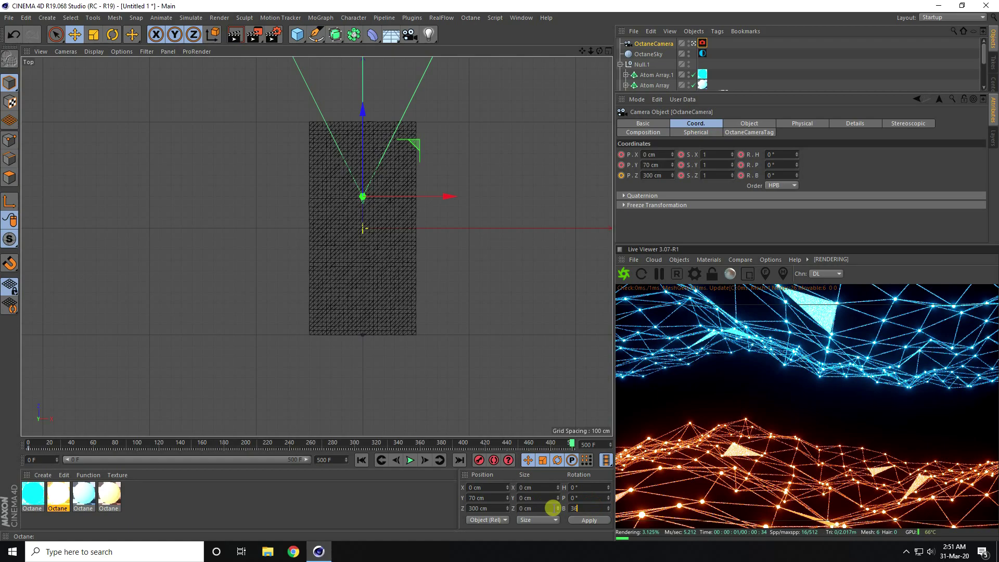
type("0")
key("Return")
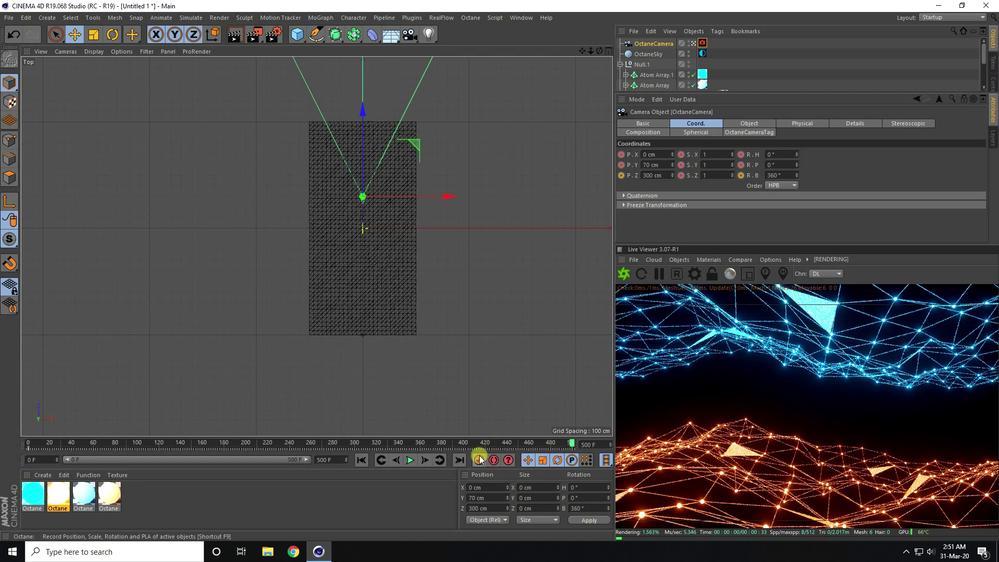
- Play the camera animation from frame 0 in the perspective view
left_click(359, 460)
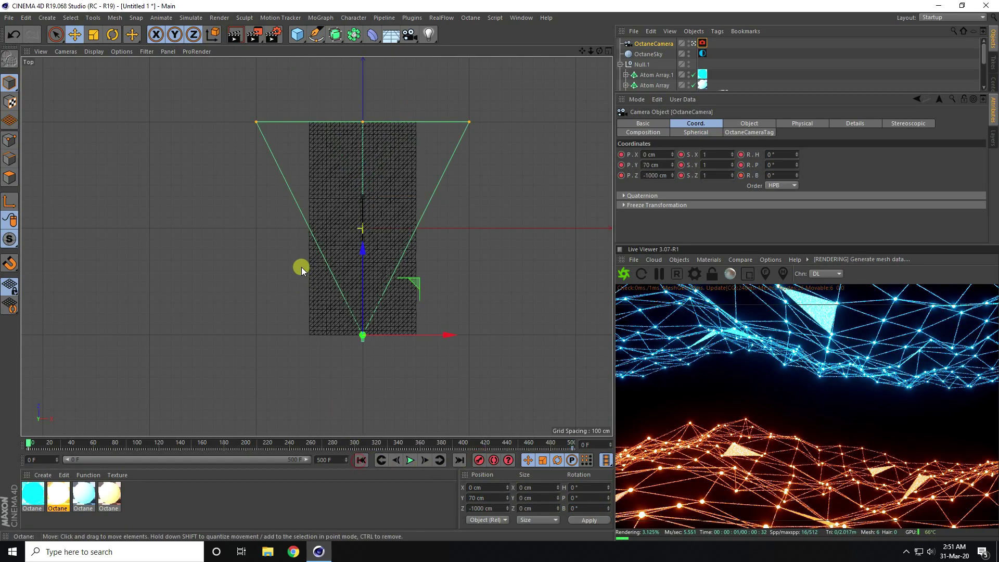
middle_click(310, 270)
middle_click(212, 201)
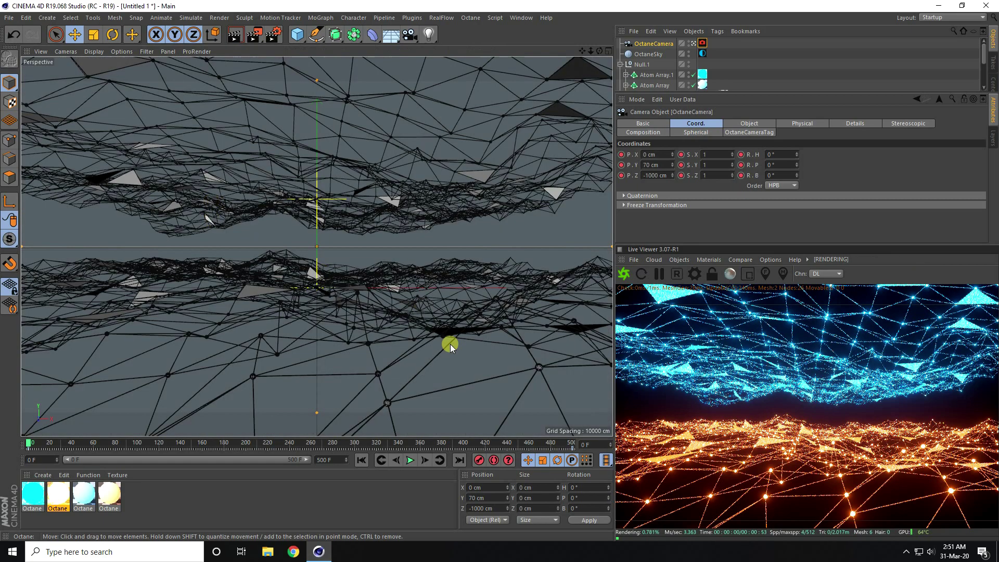
left_click(409, 459)
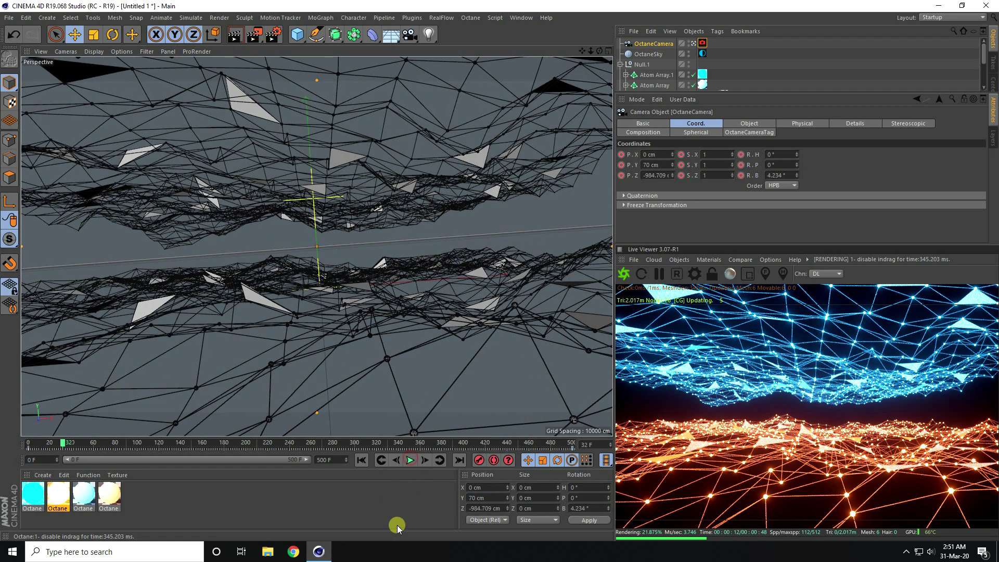
- Set the project's renderer to Octane Renderer and enable Use All GPUs
left_click(273, 34)
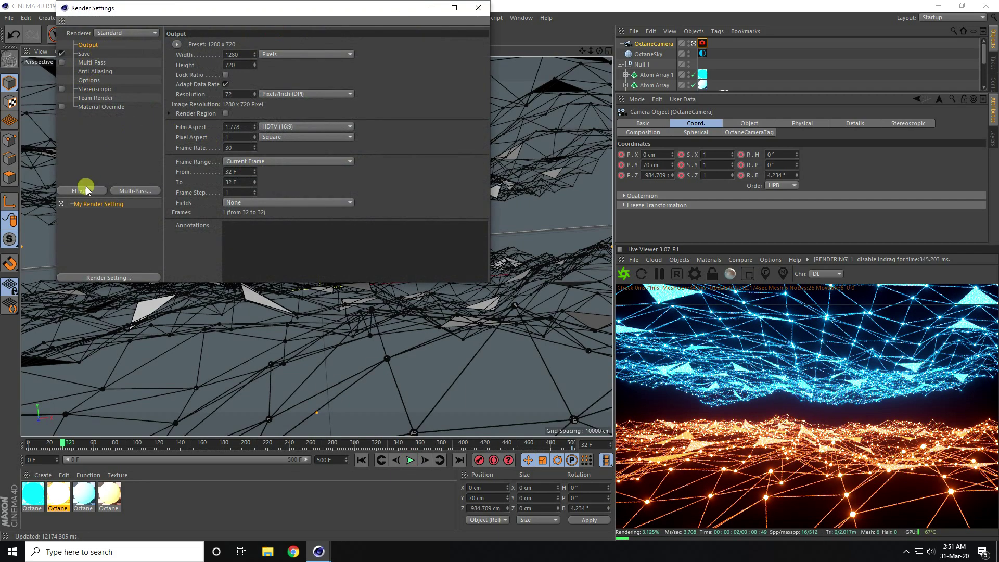
left_click(105, 34)
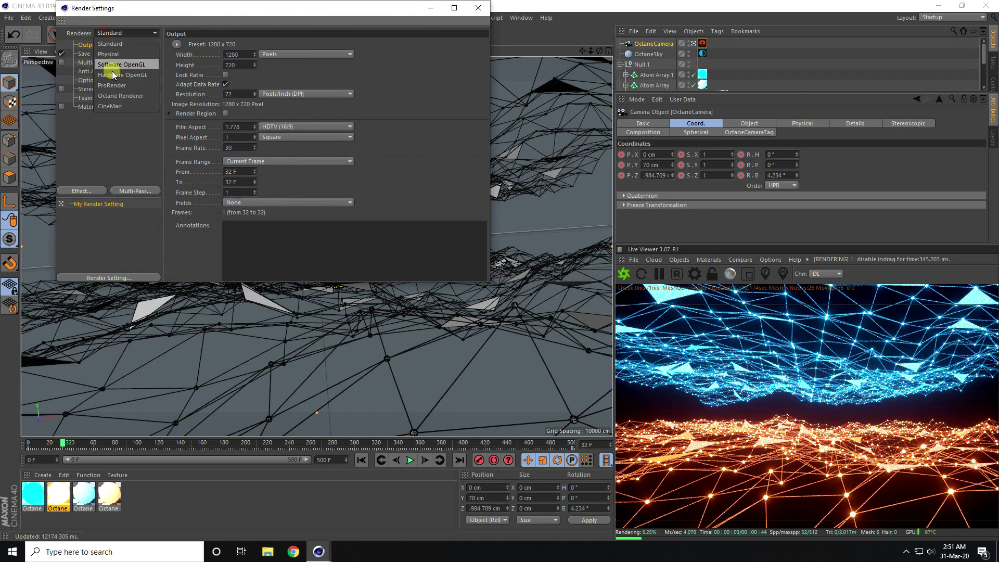
left_click(108, 98)
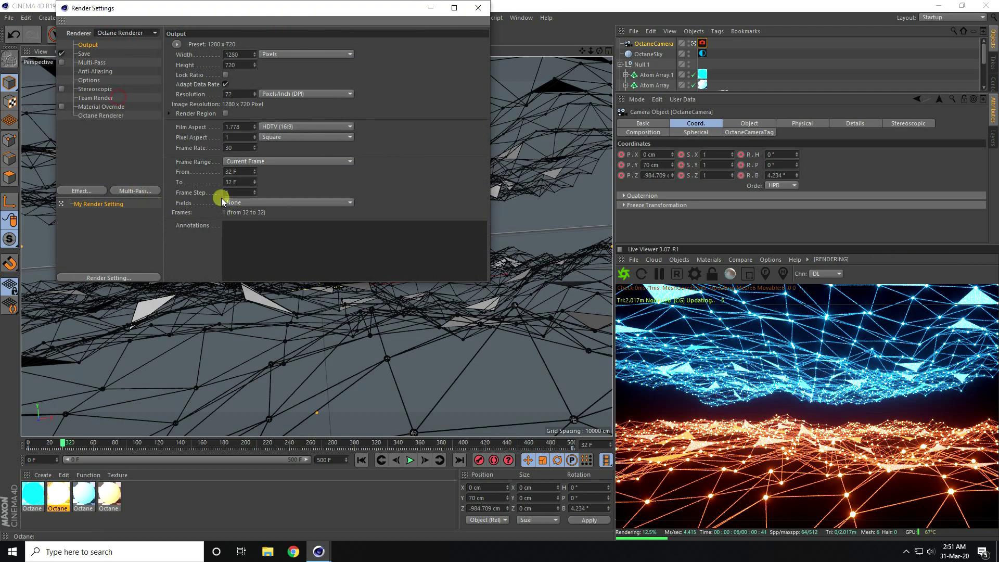
left_click(104, 115)
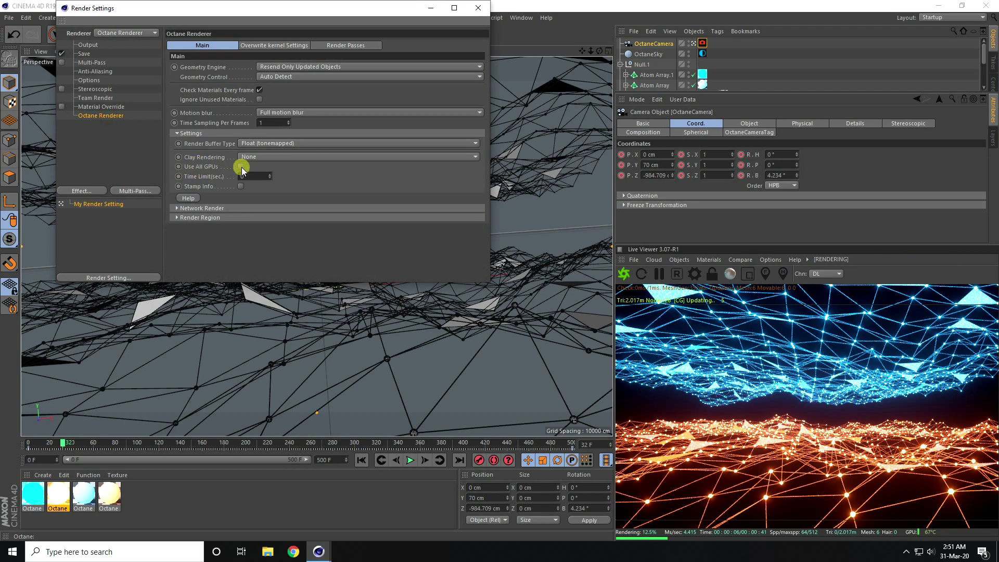
left_click(241, 166)
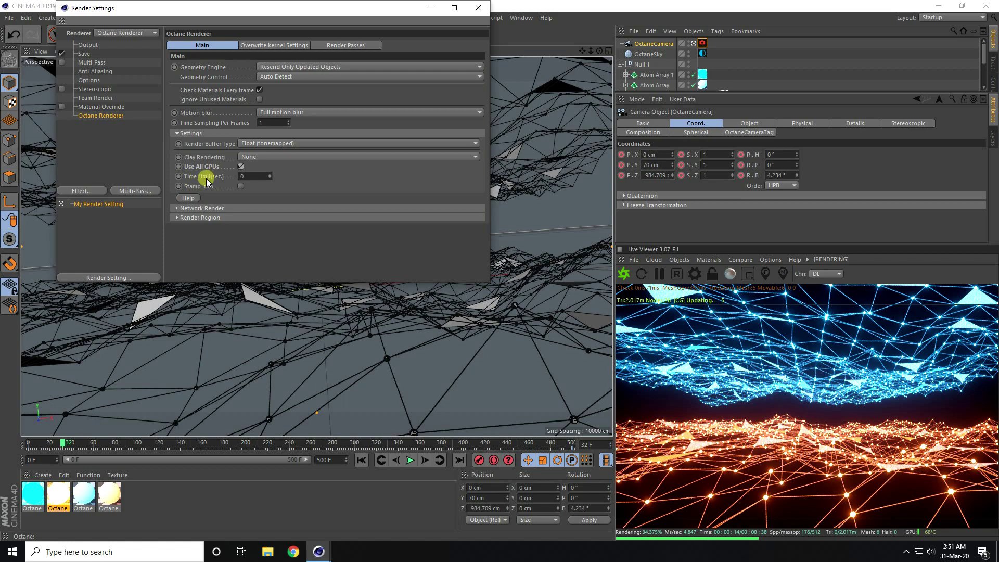
left_click(245, 176)
type("2")
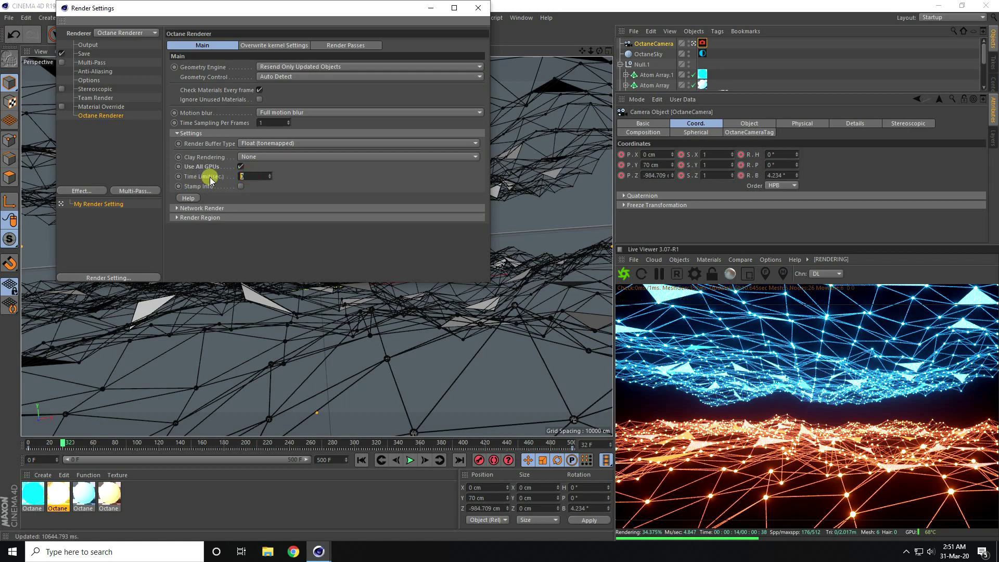
key("Return")
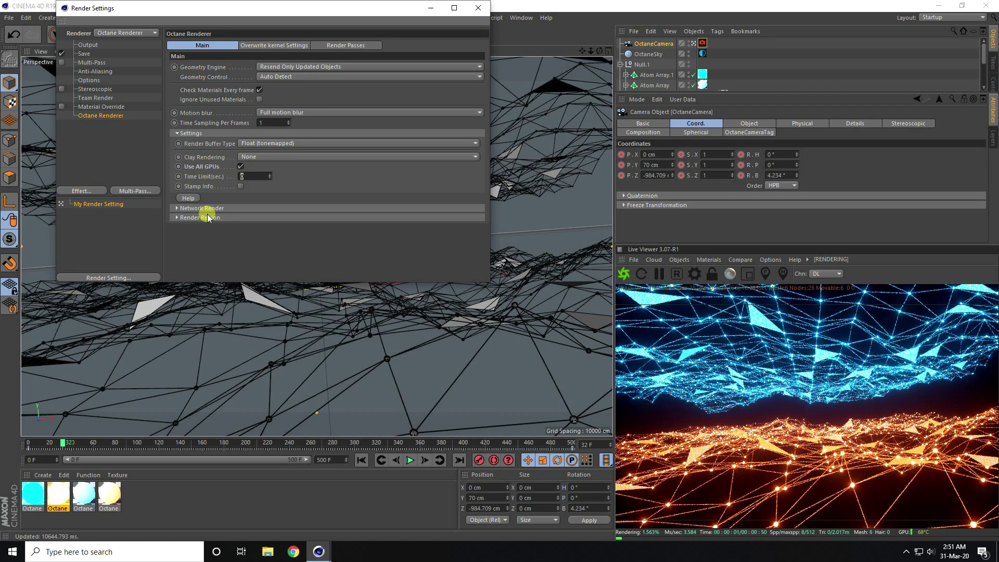
- Set the render output's frame range to All Frames
left_click(86, 48)
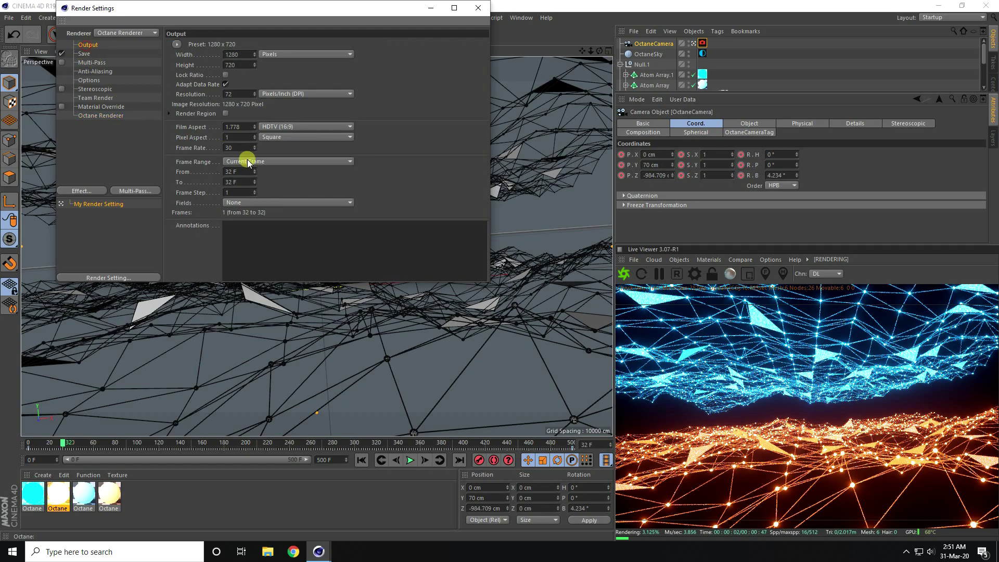
left_click(257, 162)
left_click(260, 191)
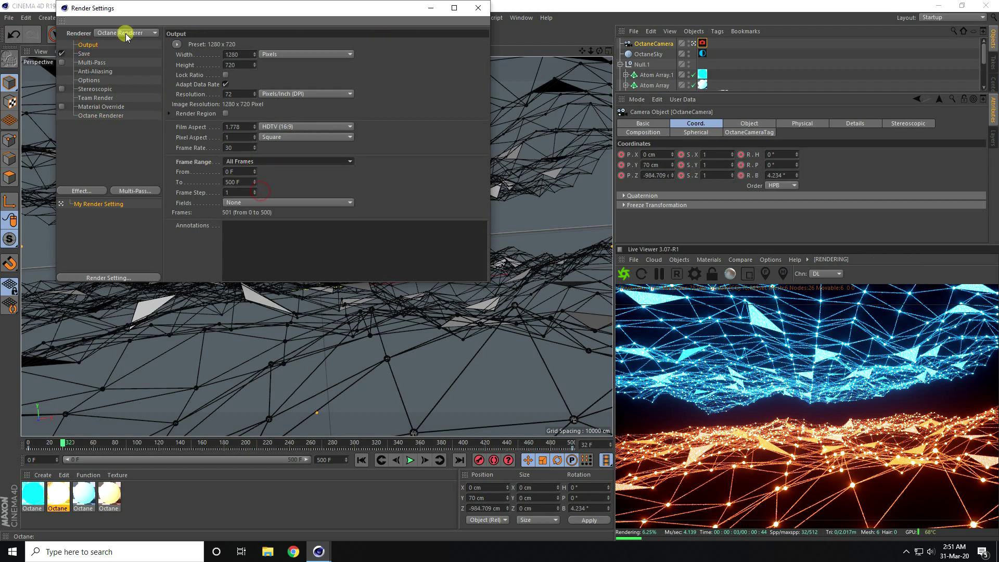
- Set the file format for the saved render images to JPG
left_click(85, 53)
left_click(266, 74)
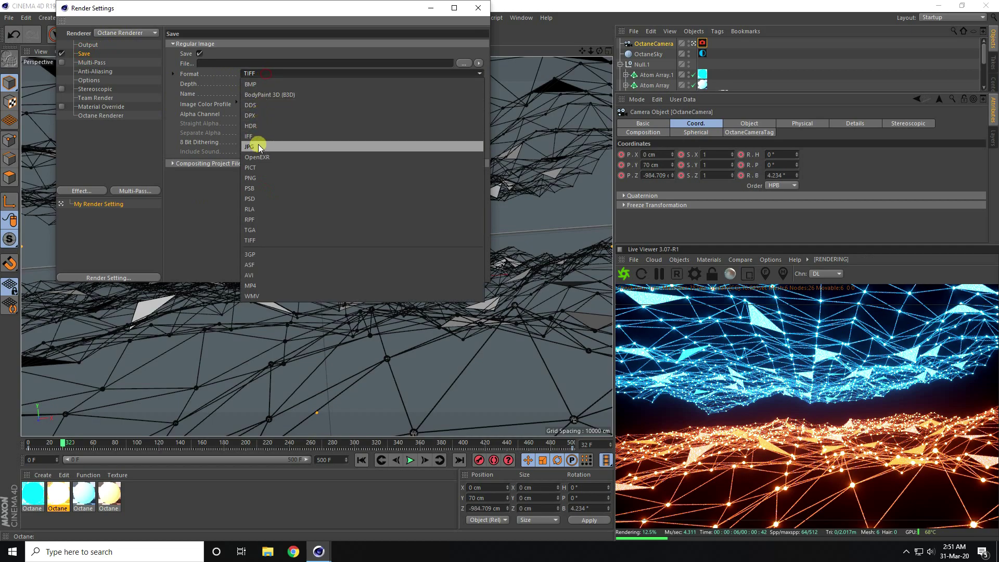
left_click(258, 145)
- Browse for the render output location, create a folder named ren on the Desktop and open it
left_click(460, 64)
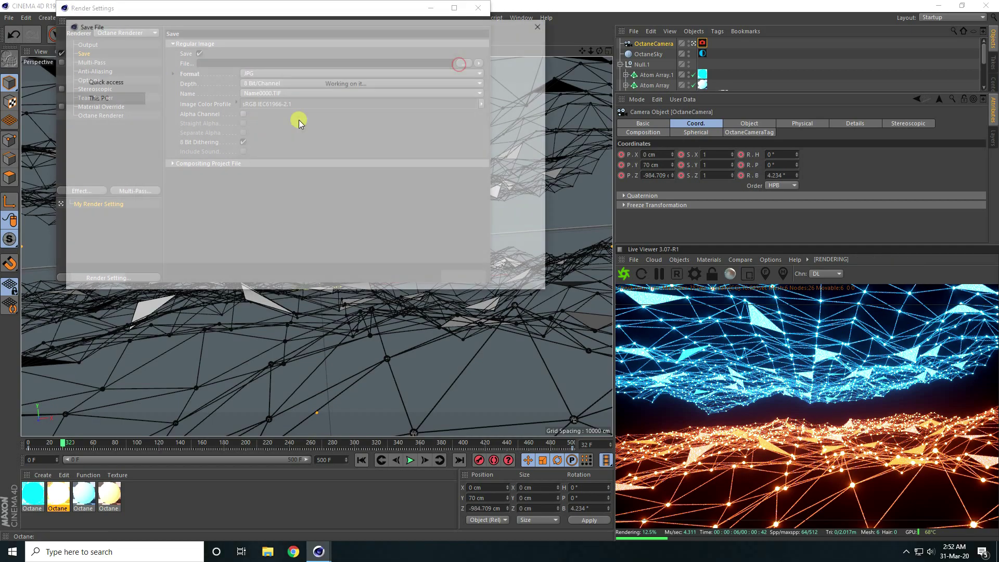
left_click(97, 105)
right_click(376, 164)
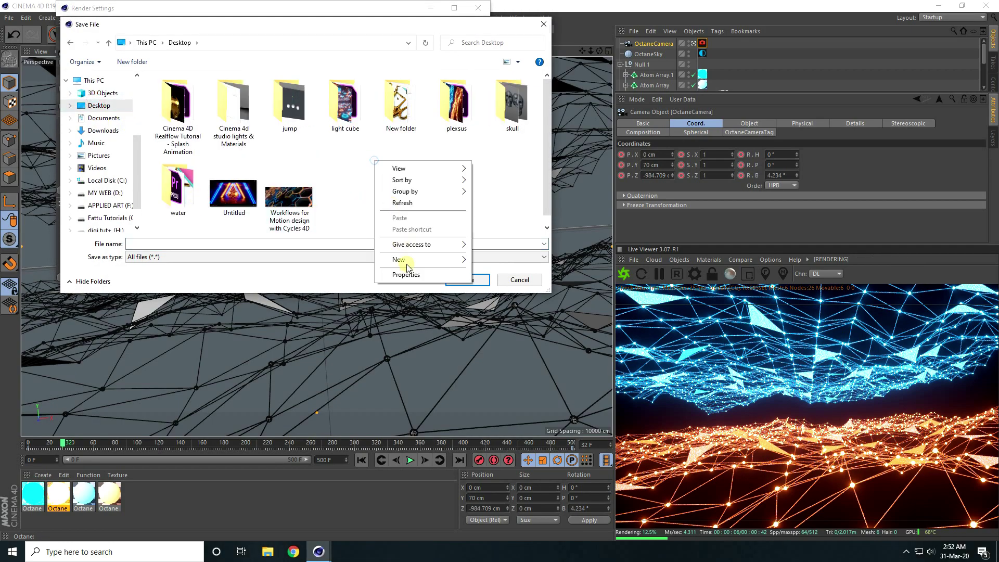
mouse_move(406, 261)
left_click(492, 261)
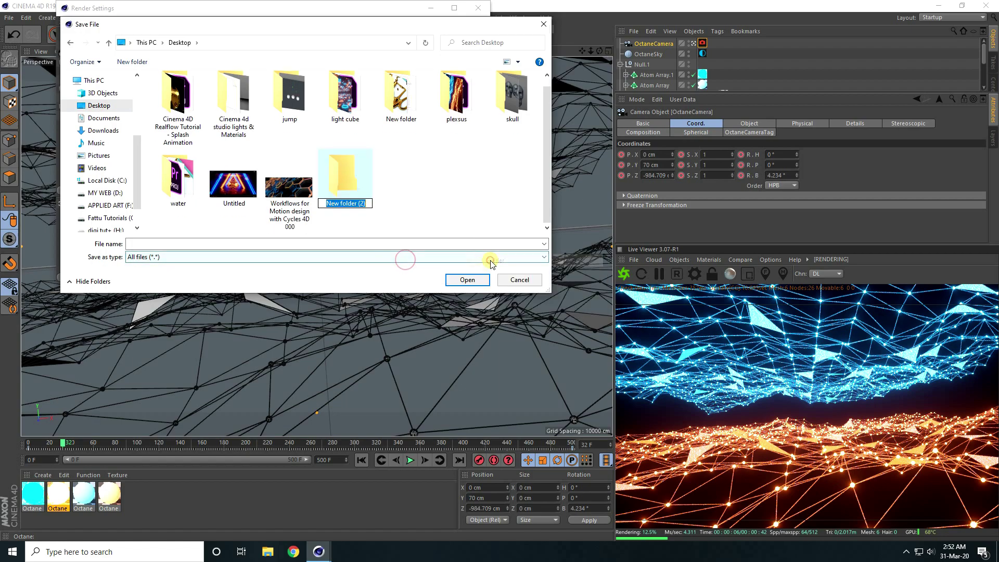
type("ren")
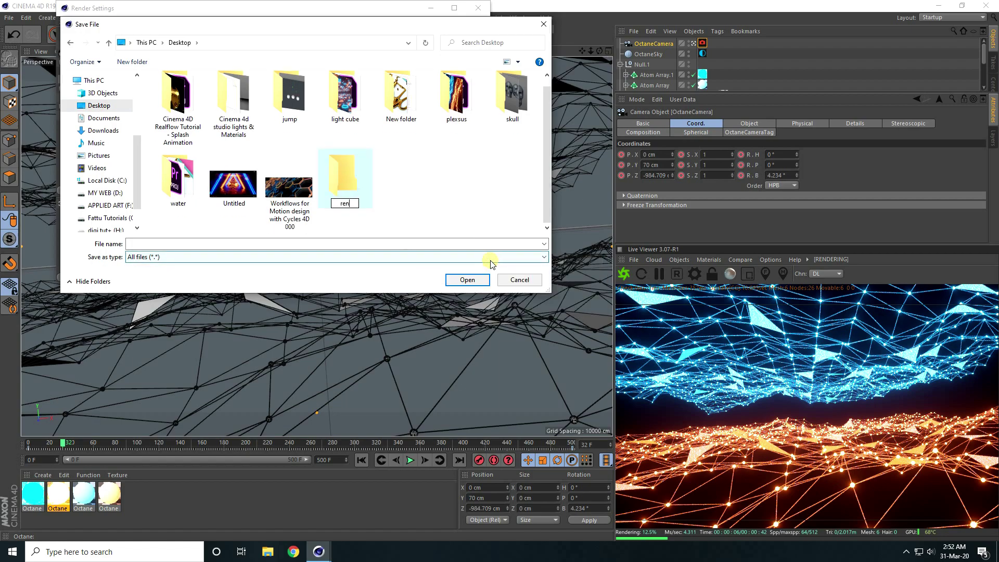
key("Return")
key("Return")
- Save the render output path with the file name a in the ren folder and close the render settings
left_click(431, 244)
type("a")
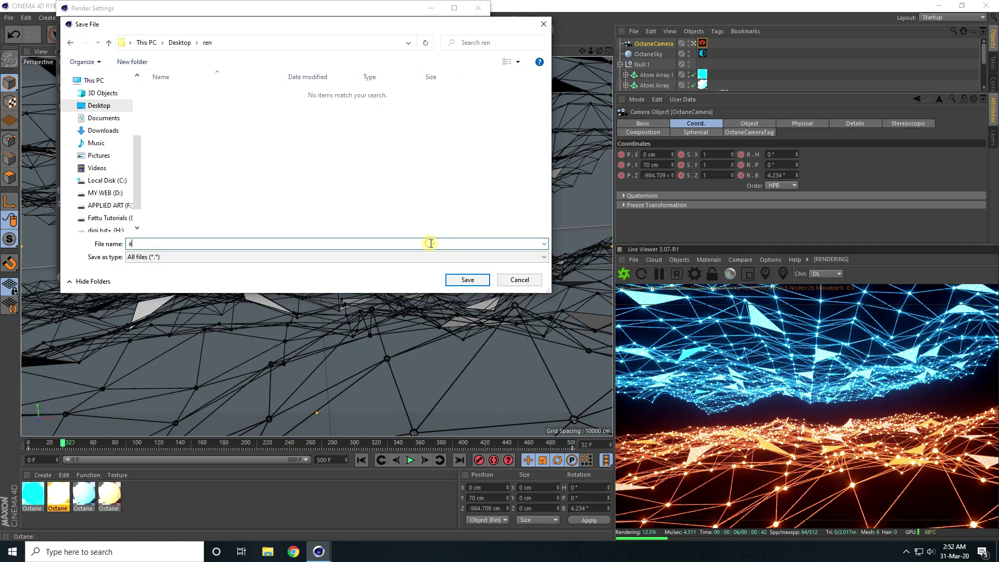
left_click(456, 281)
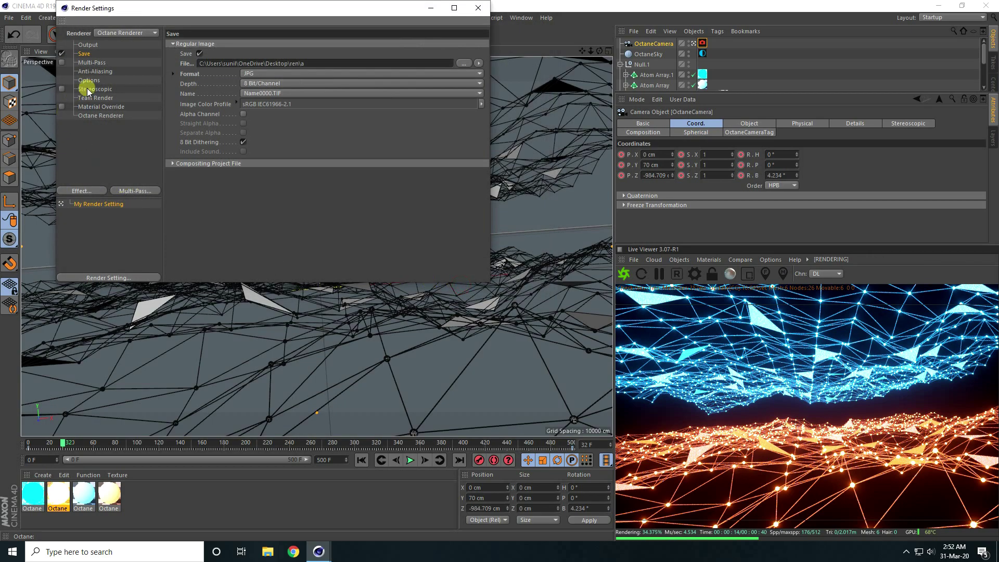
left_click(475, 15)
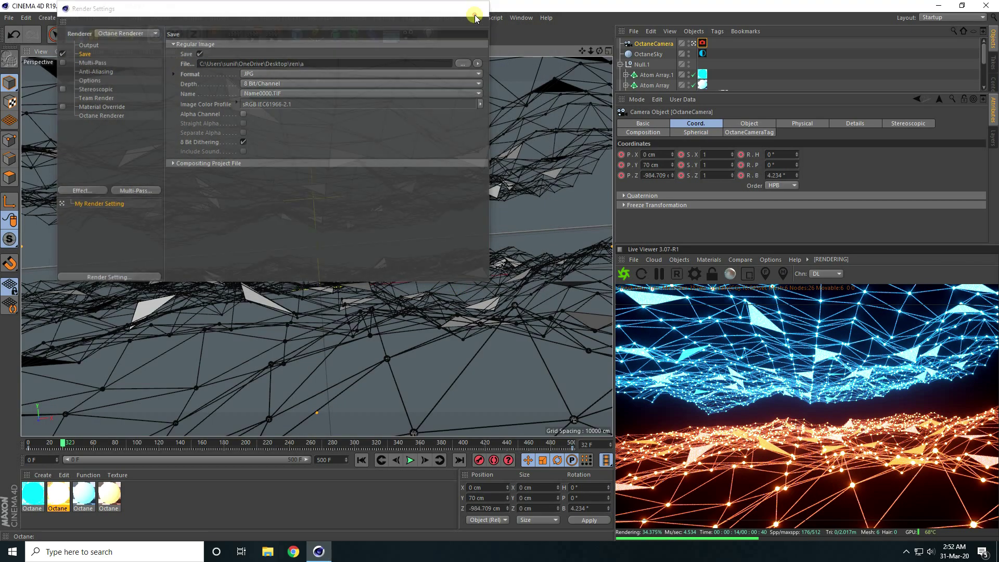
- Return the animation to frame 0 and start rendering it in a maximized Picture Viewer
left_click(360, 459)
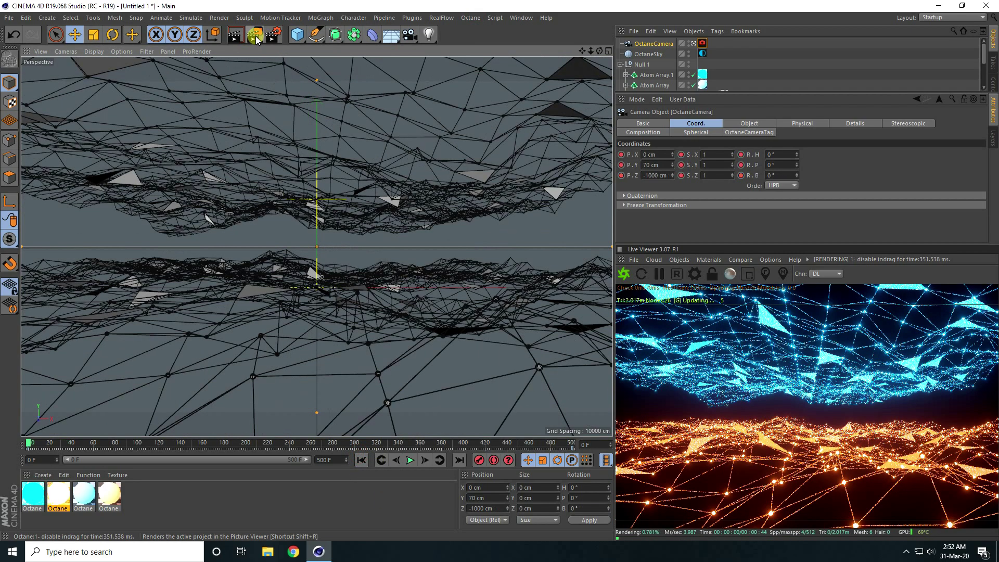
left_click(254, 34)
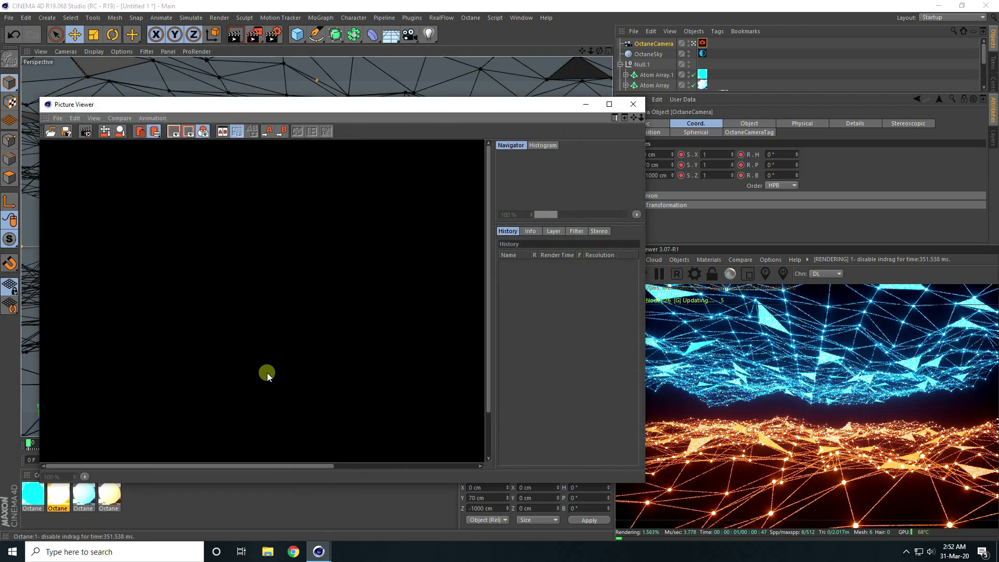
left_click(607, 103)
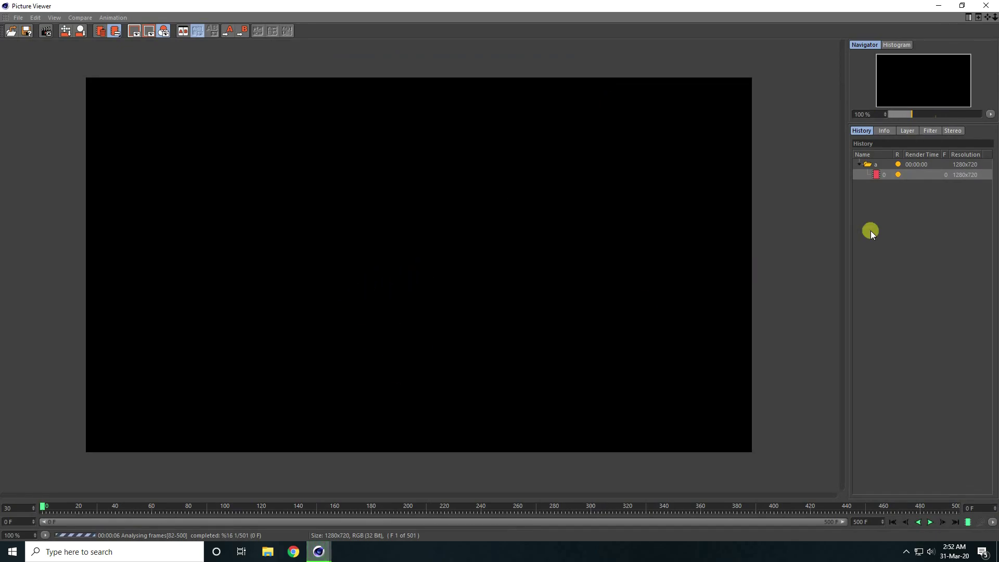
- Enable the Picture Viewer's image filter and set Saturation to 20% and Brightness to 5%
left_click(930, 131)
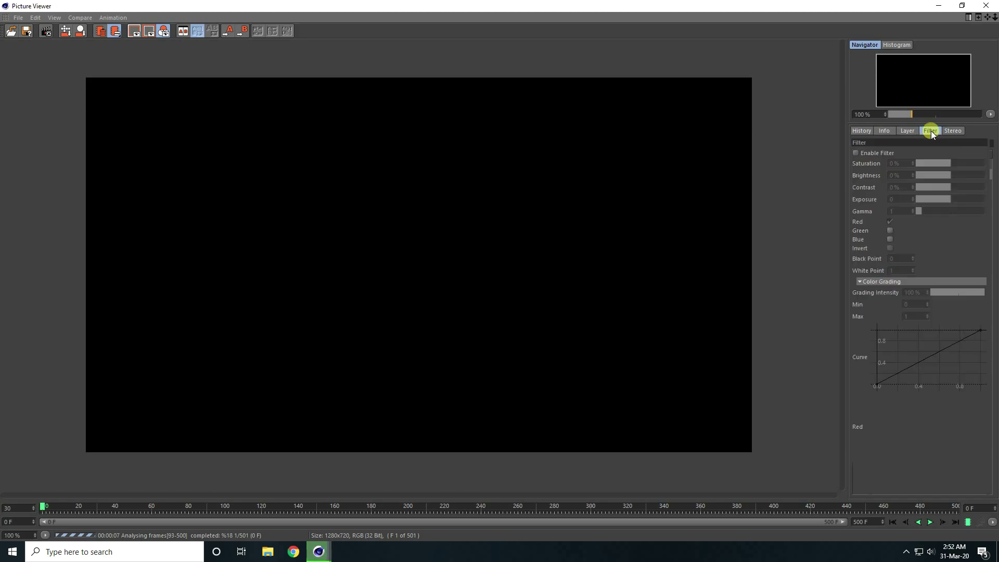
left_click(856, 152)
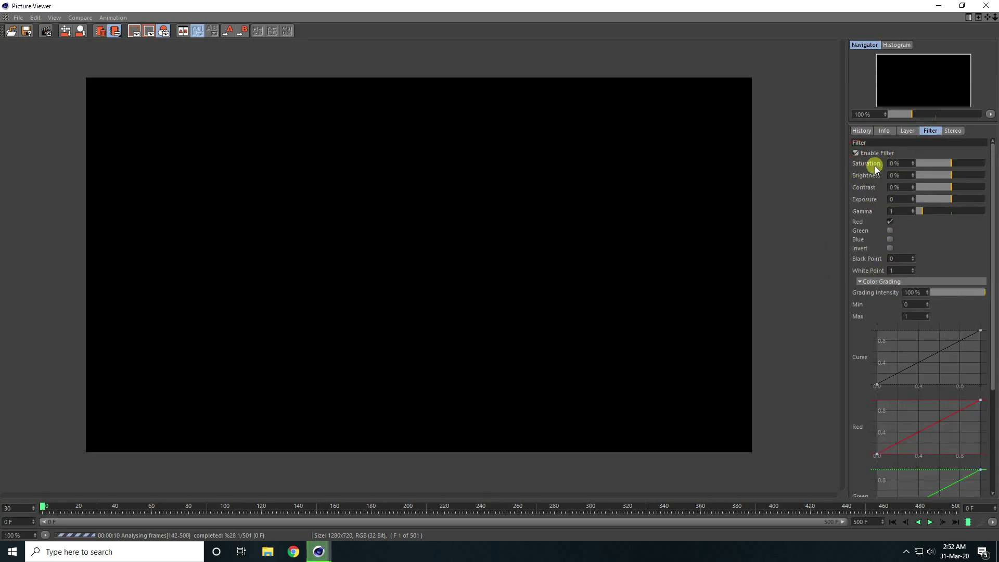
left_click(899, 163)
type("20")
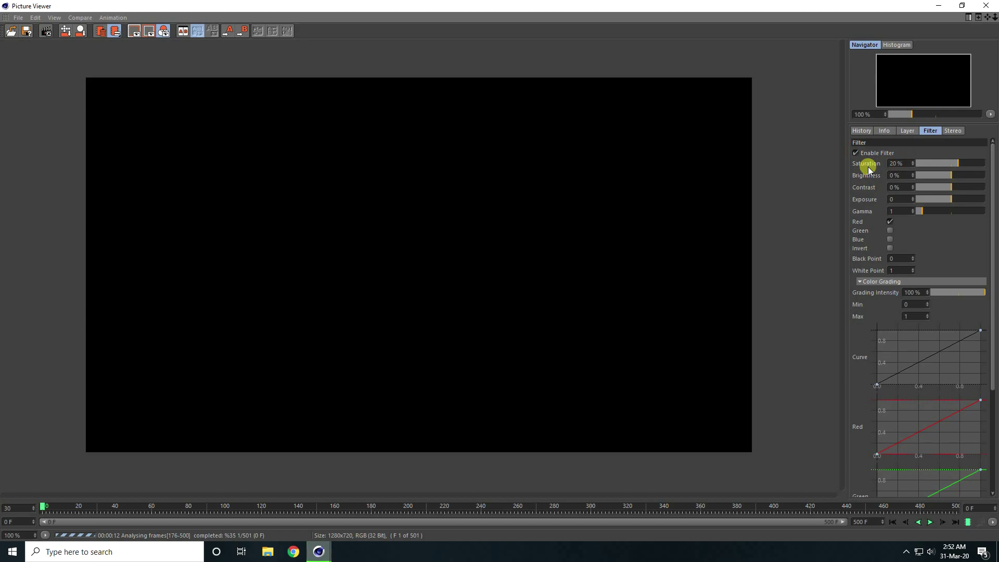
left_click(893, 175)
type("5")
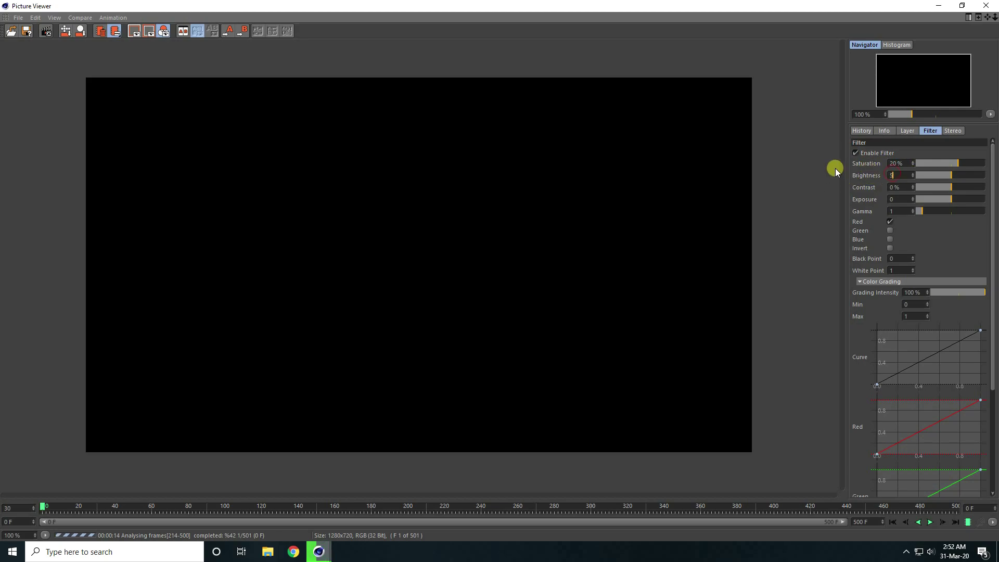
- Set the image filter's Contrast to 5%
left_click(894, 187)
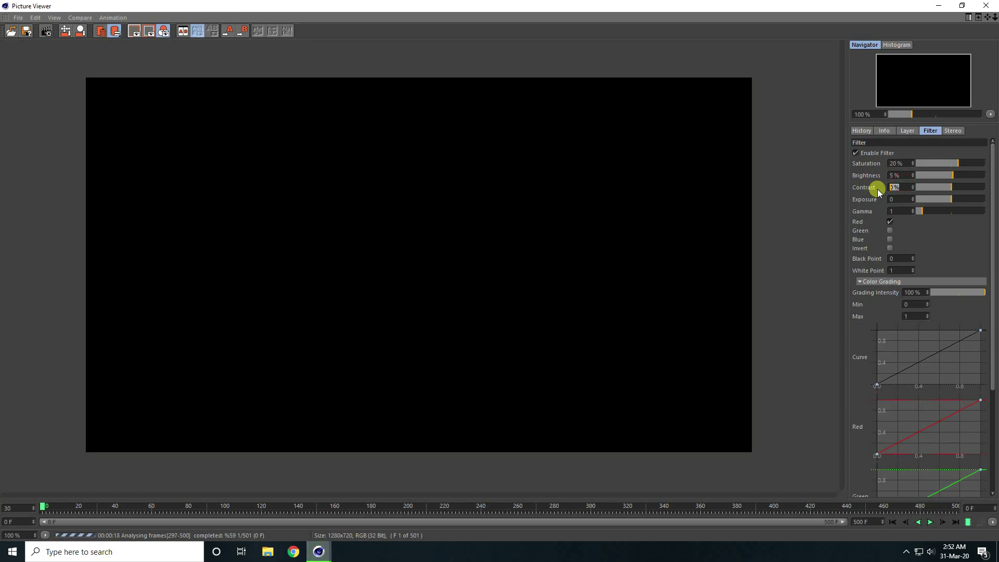
key("Return")
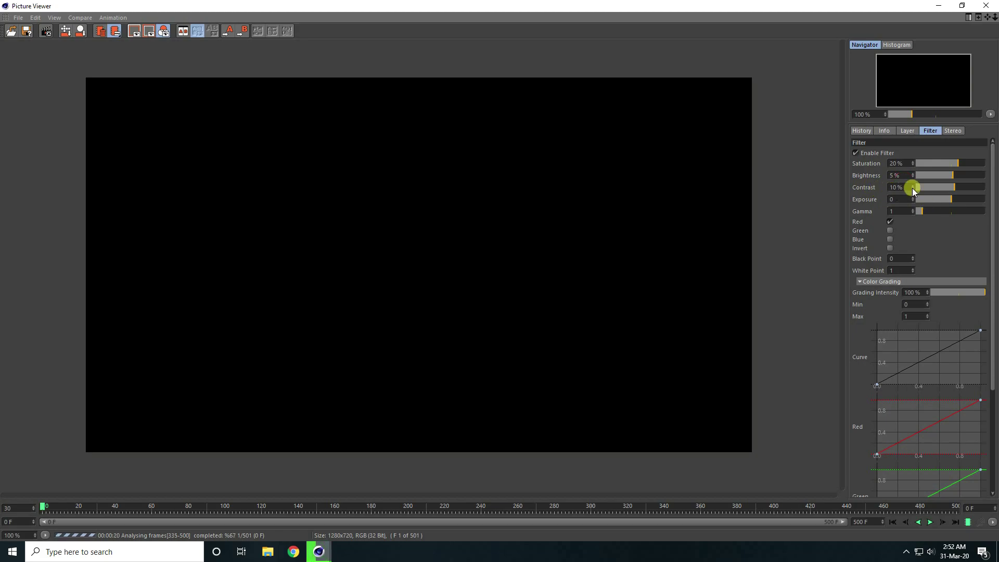
double_click(911, 189)
type("5")
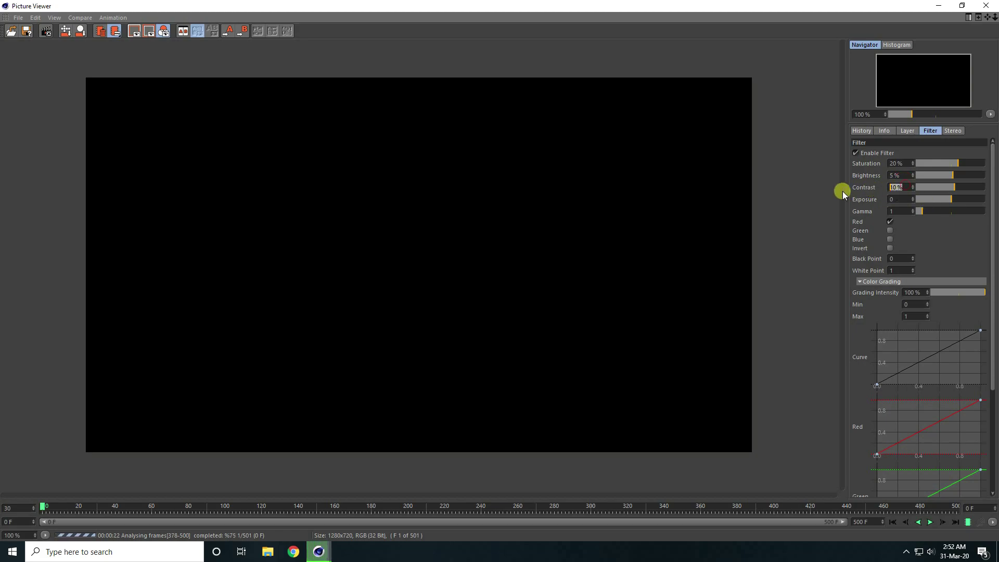
key("Return")
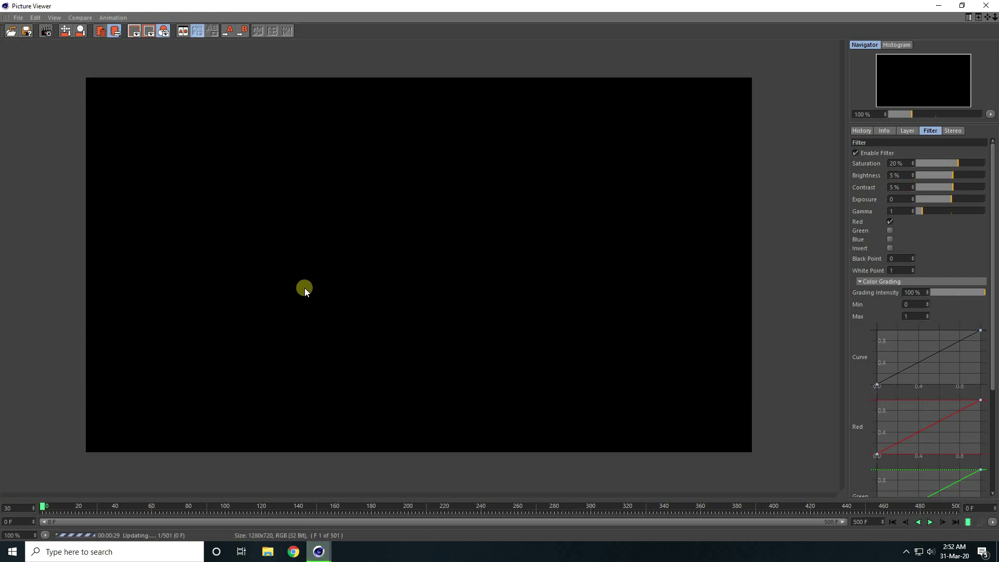